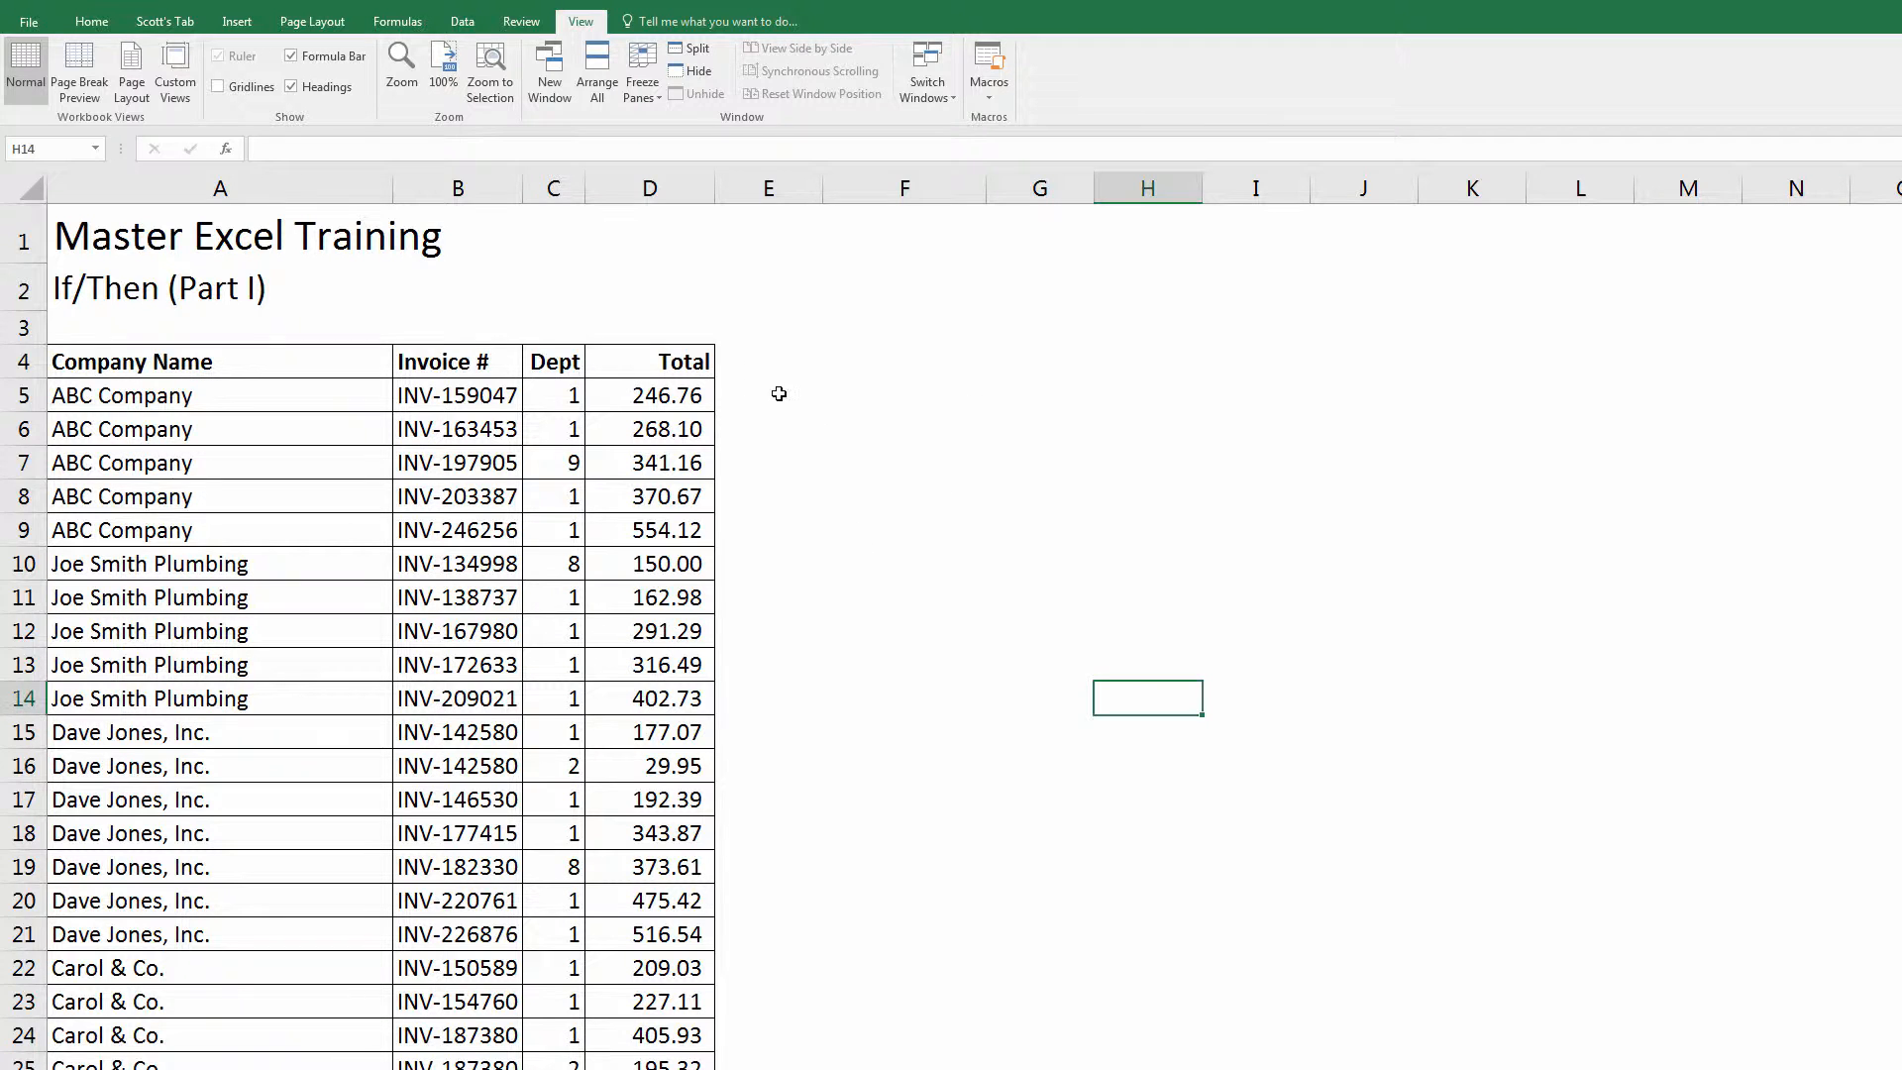
Step: Enter the header "Inv > $150" in cell E4, beside the Total column
click(800, 366)
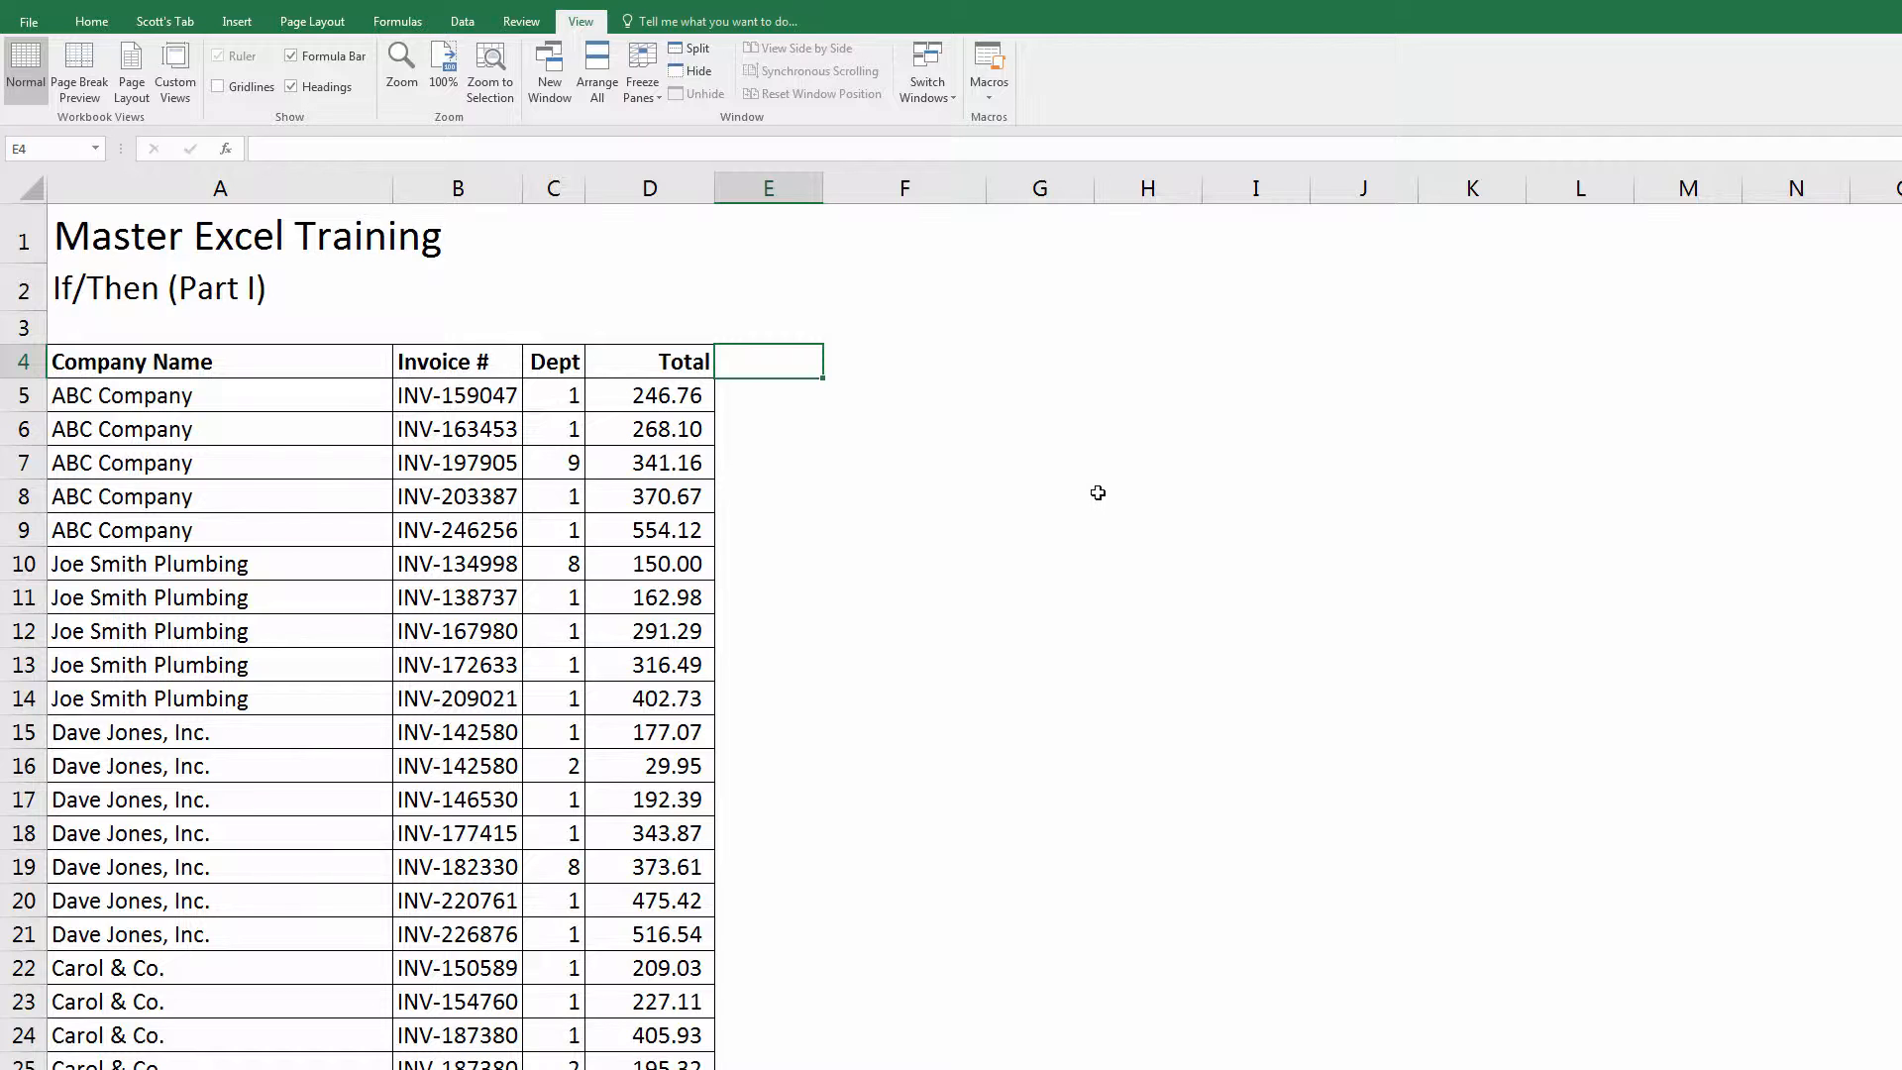
text(Inv)
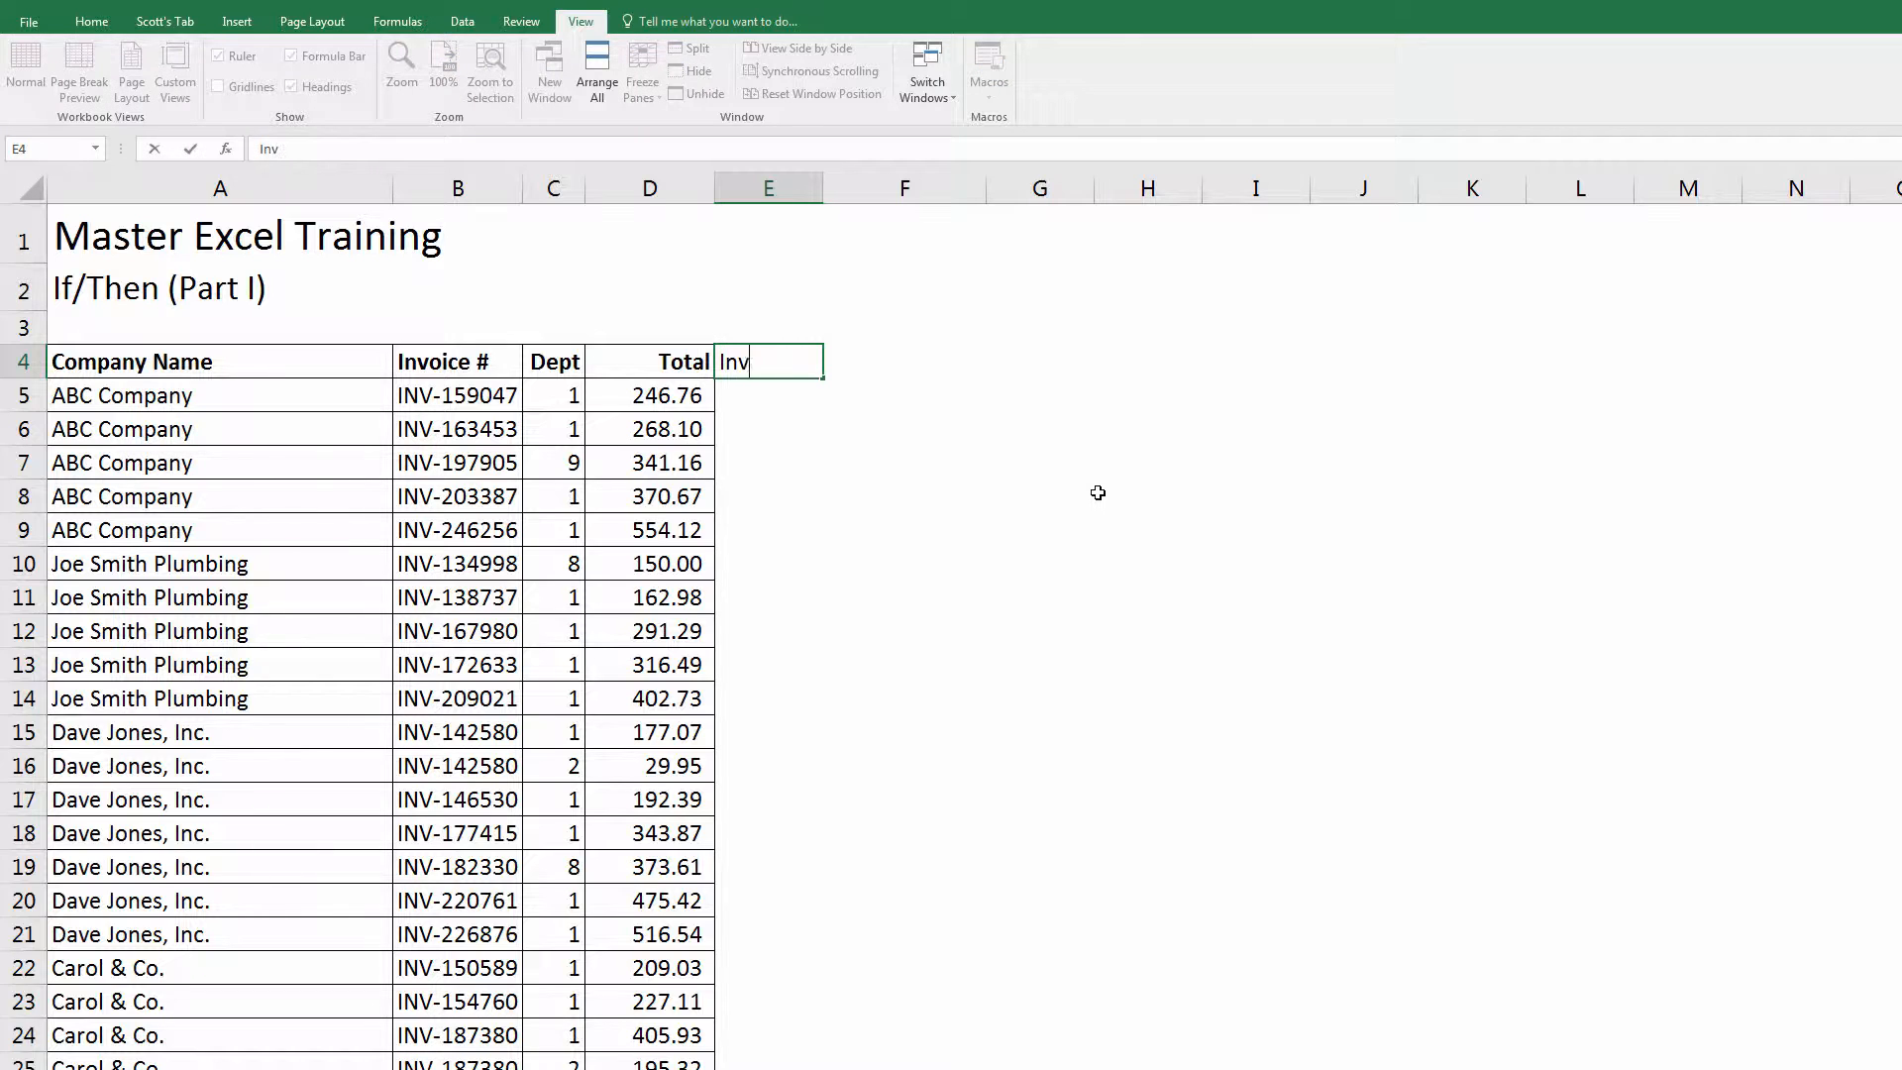
text( > $150)
key(ctrl+Return)
key(Return)
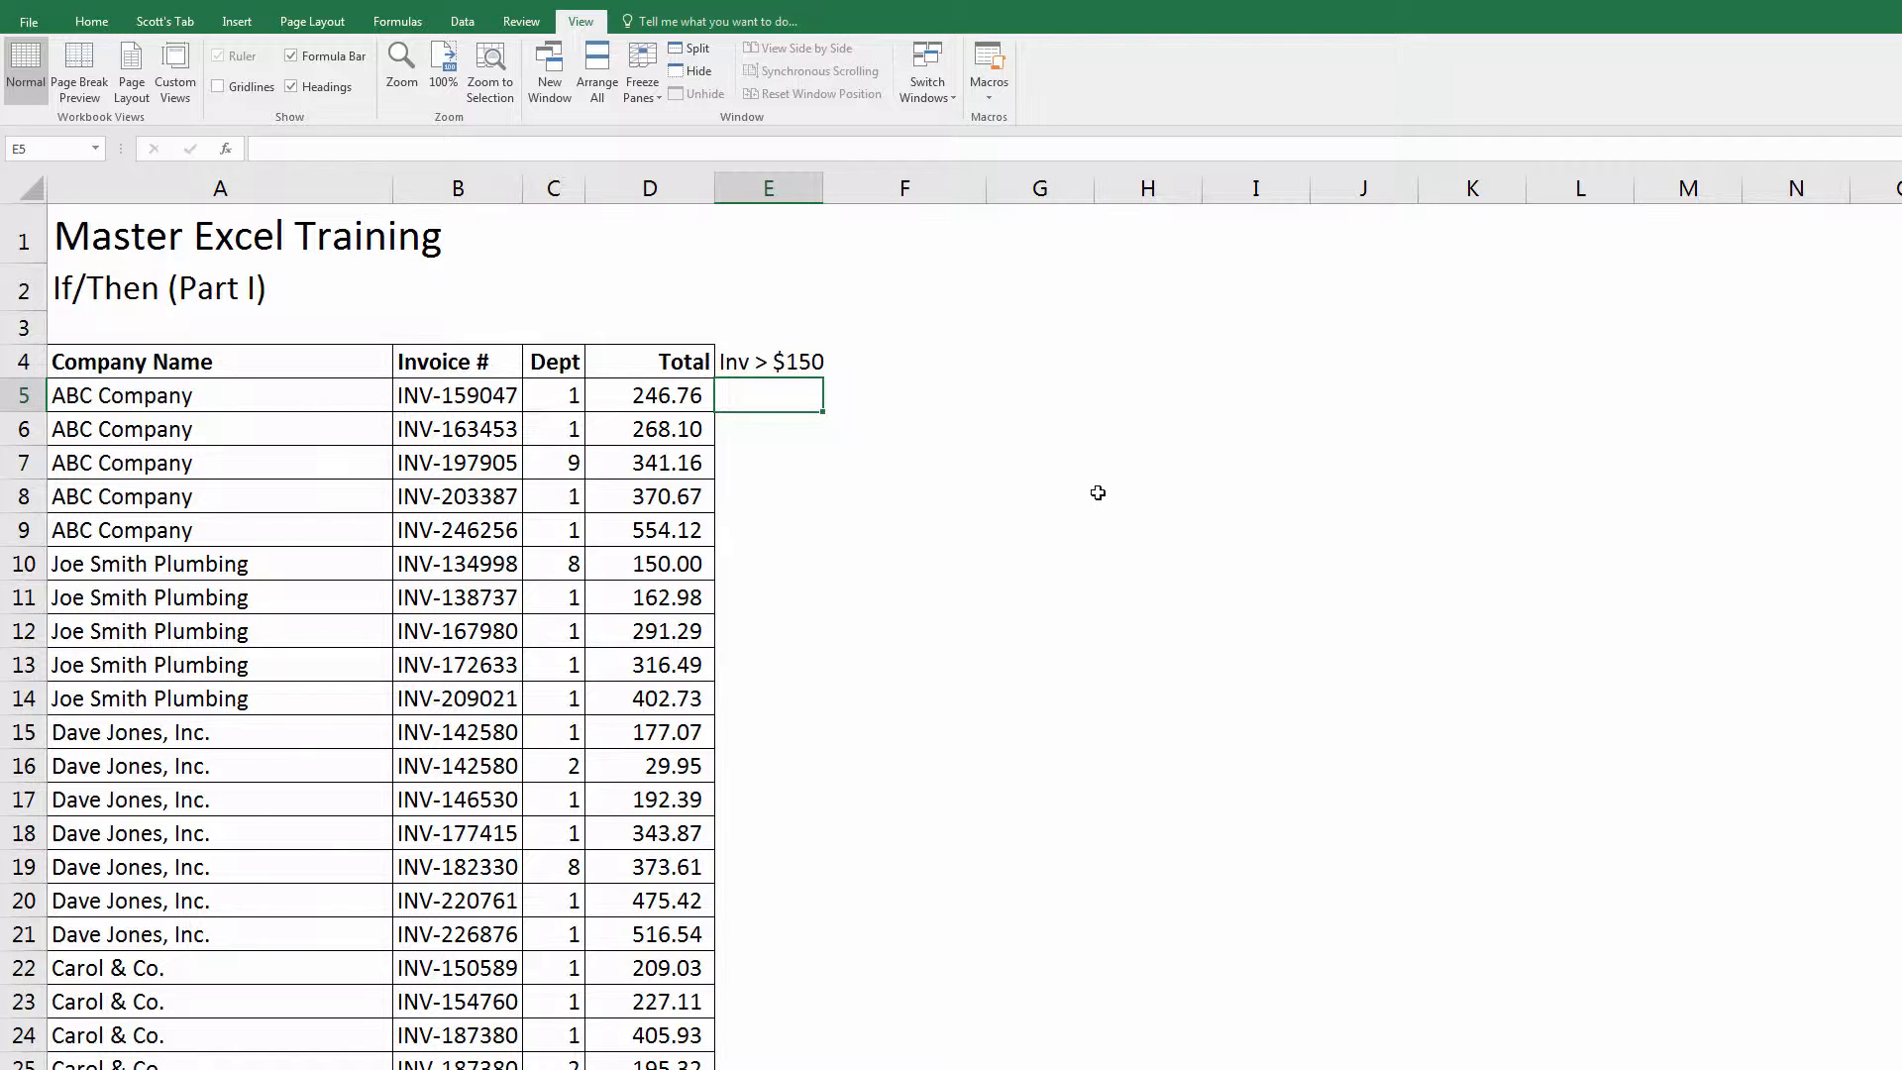
Step: Start an IF function in E5 with its arguments dialog and set the logical test to D5>150
text(+)
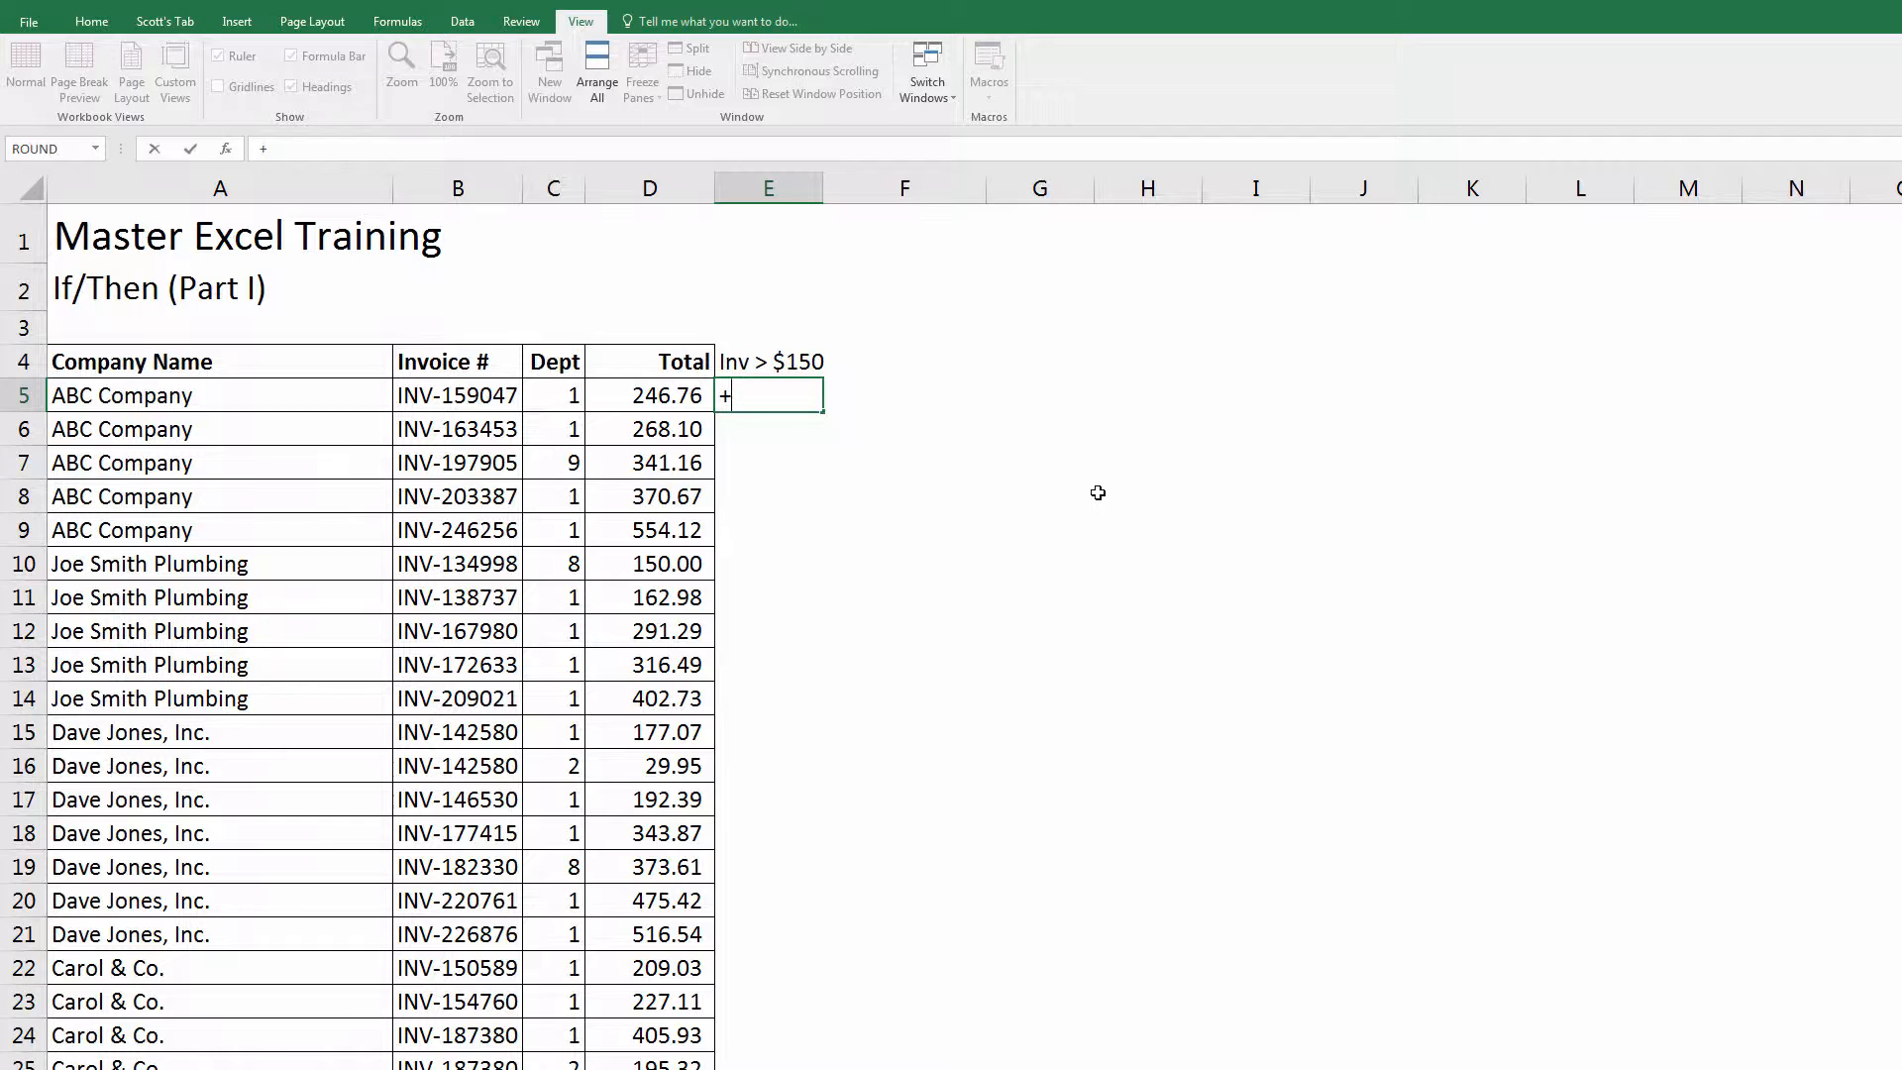
text(if)
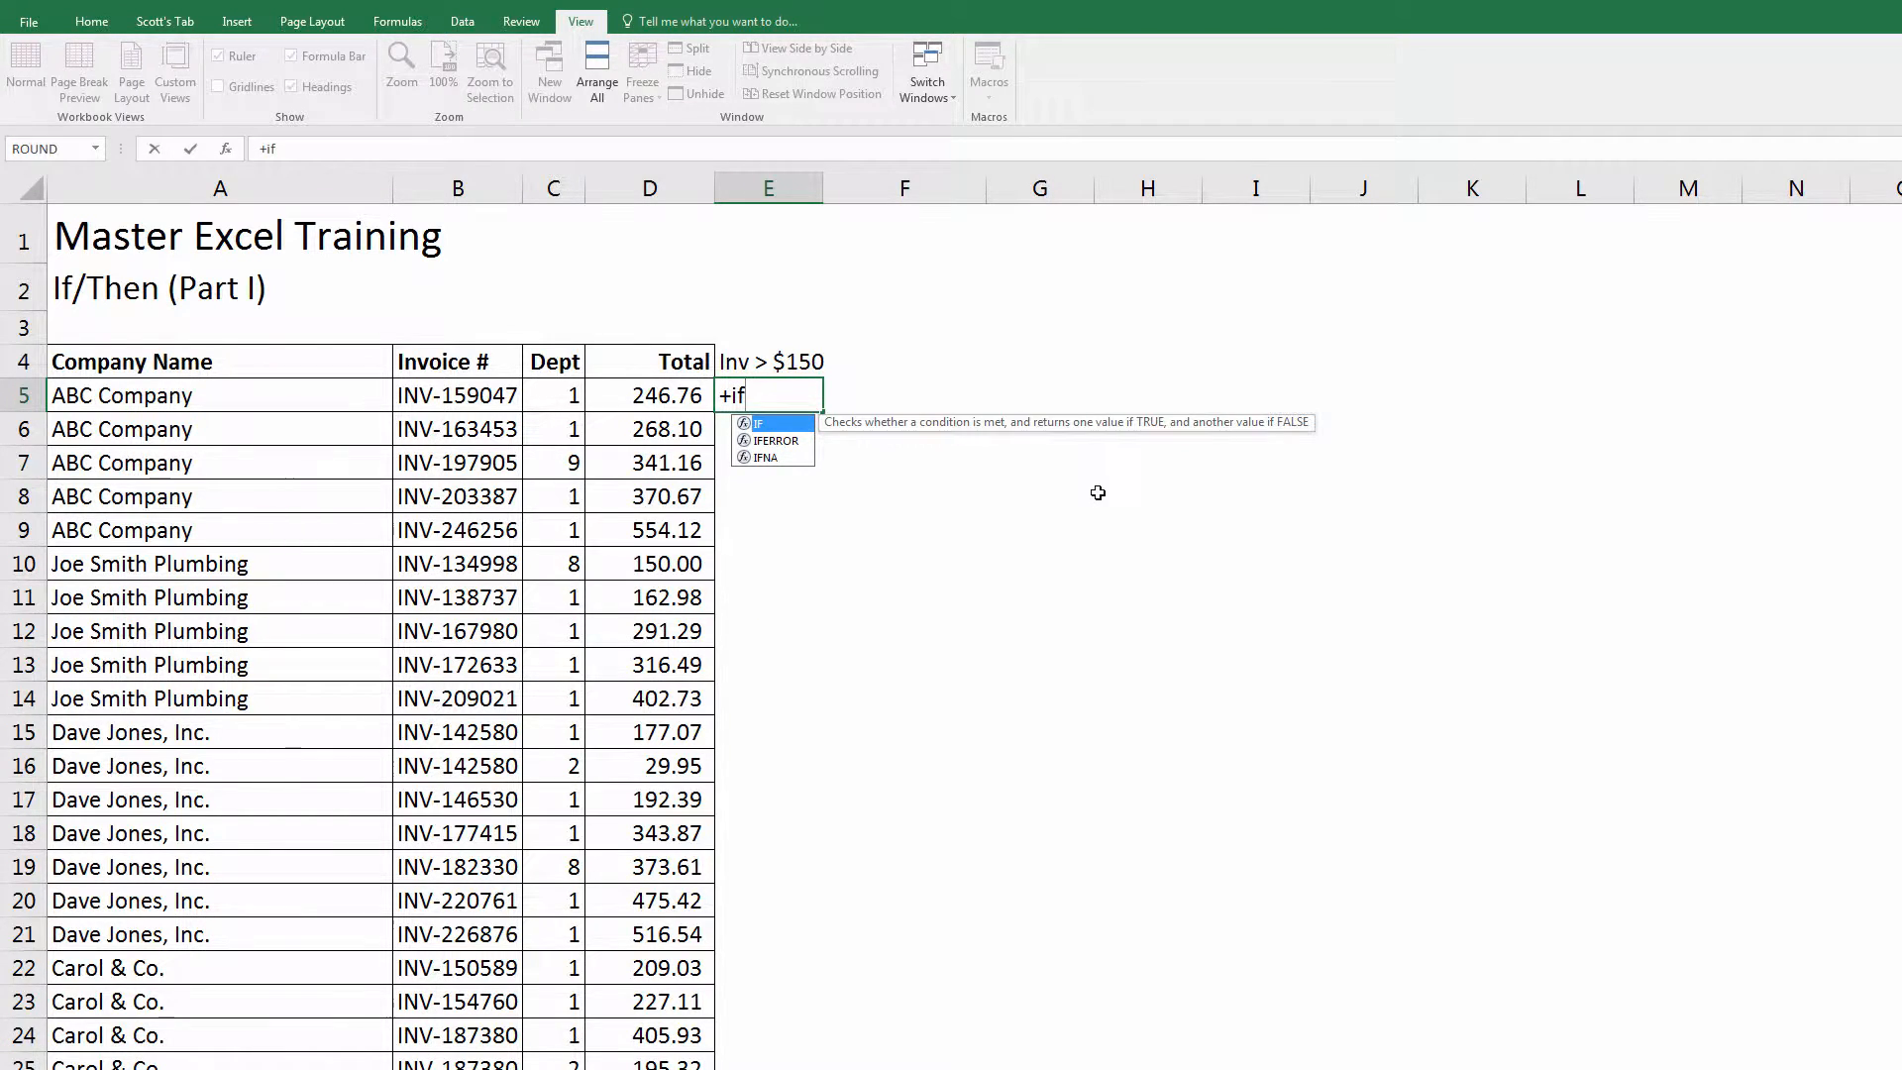
key(Tab)
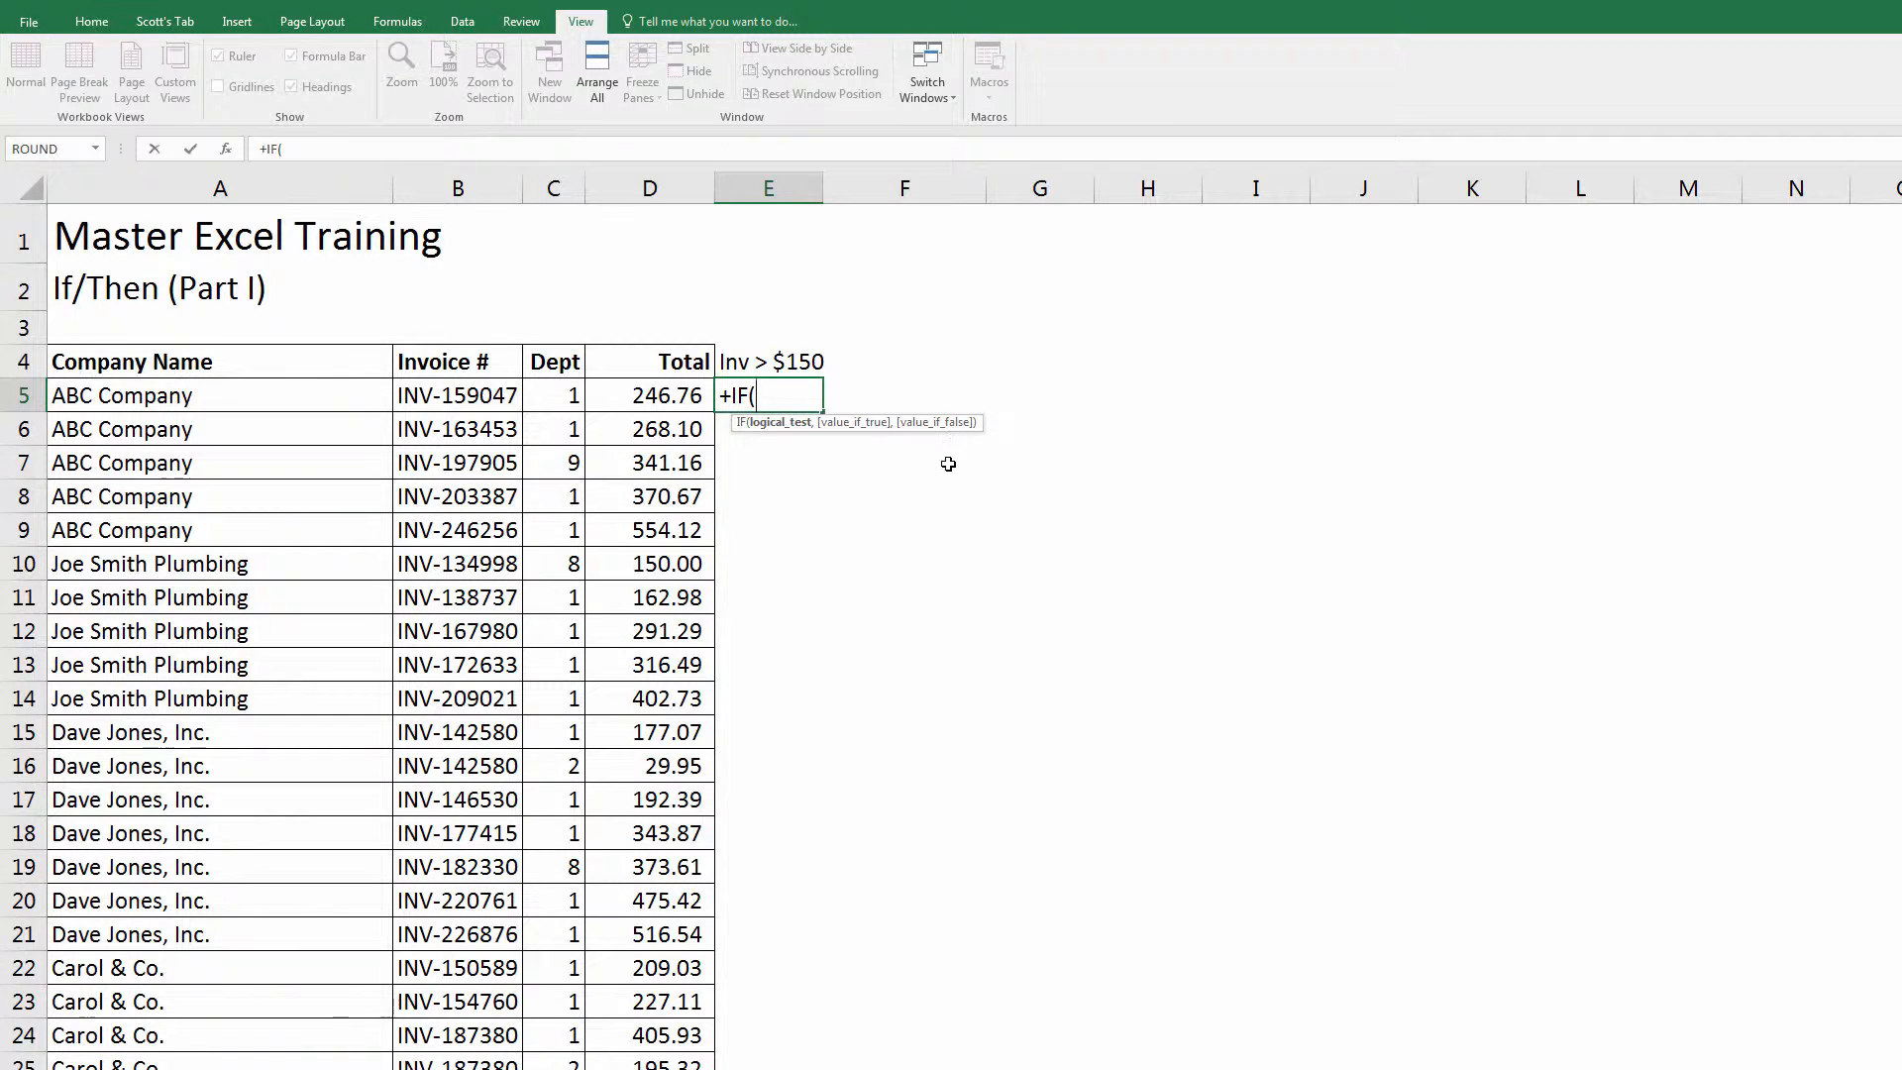
click(227, 156)
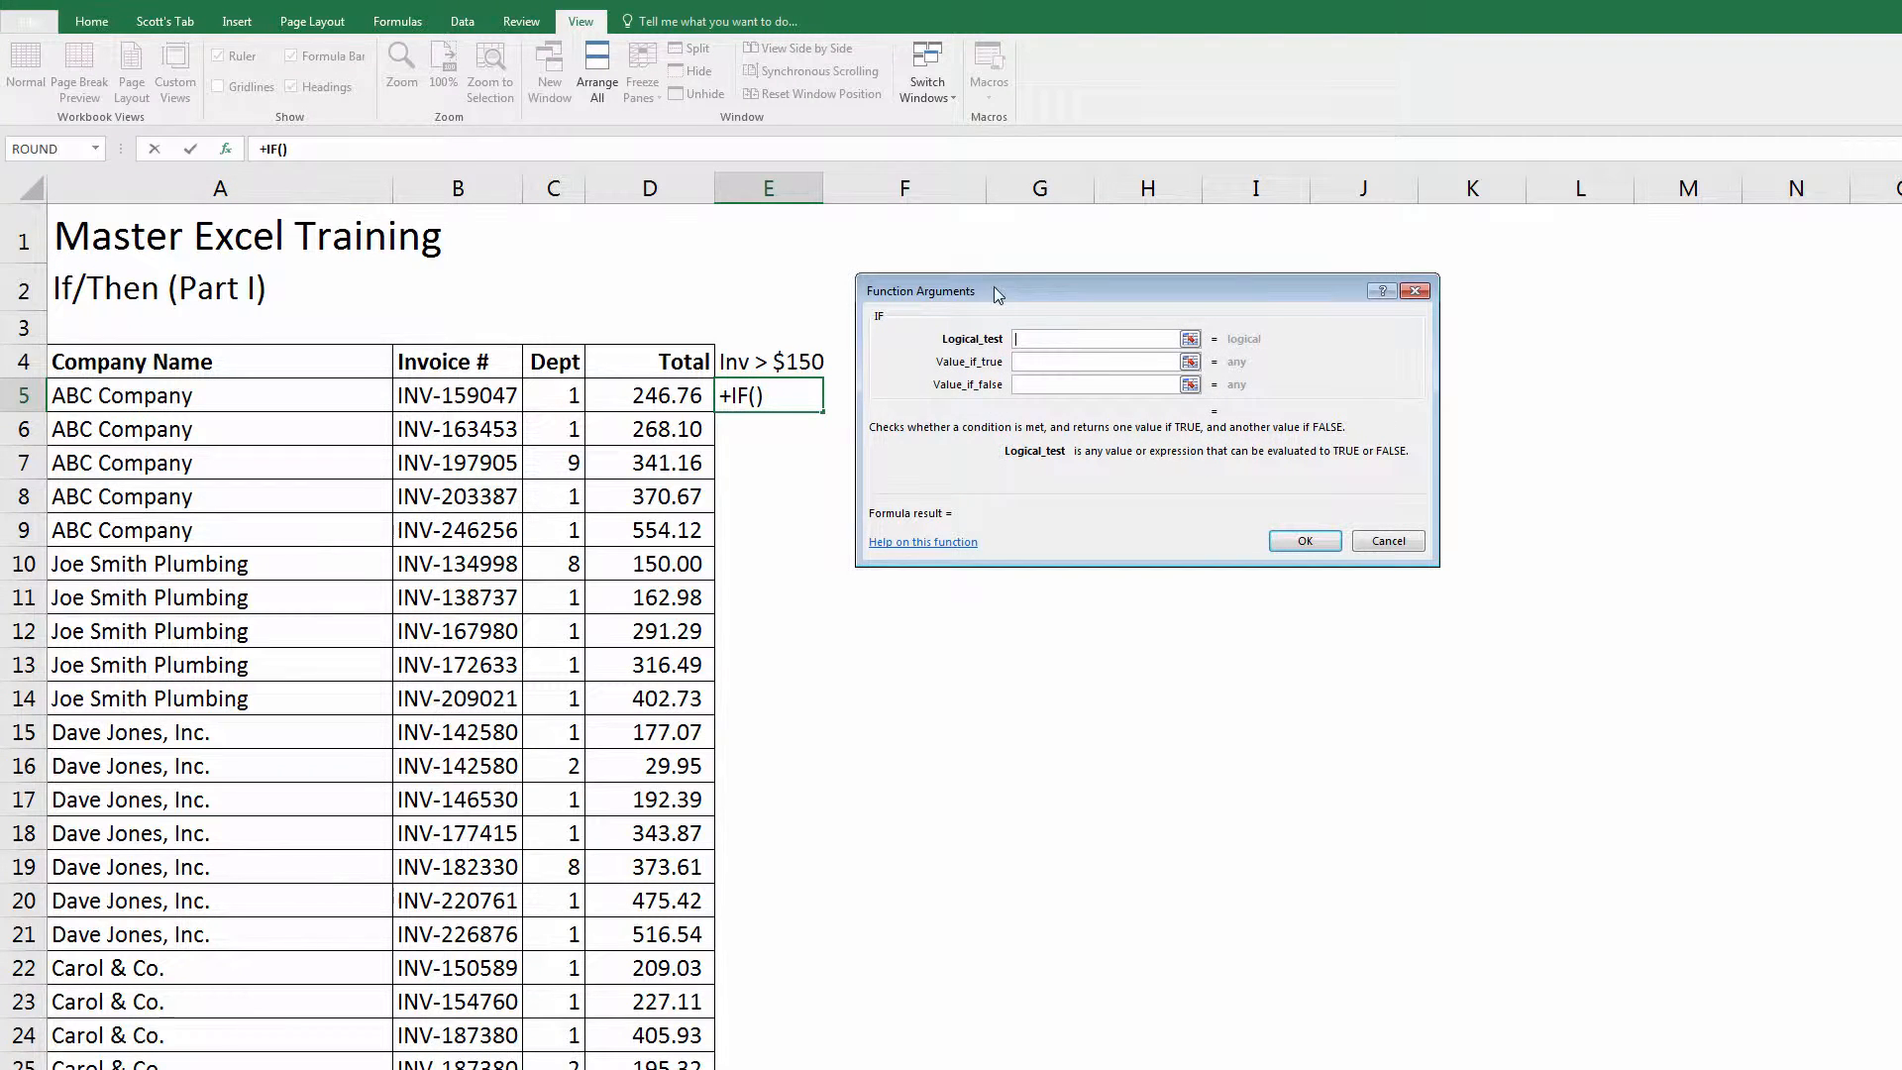
drag(995, 288, 1241, 351)
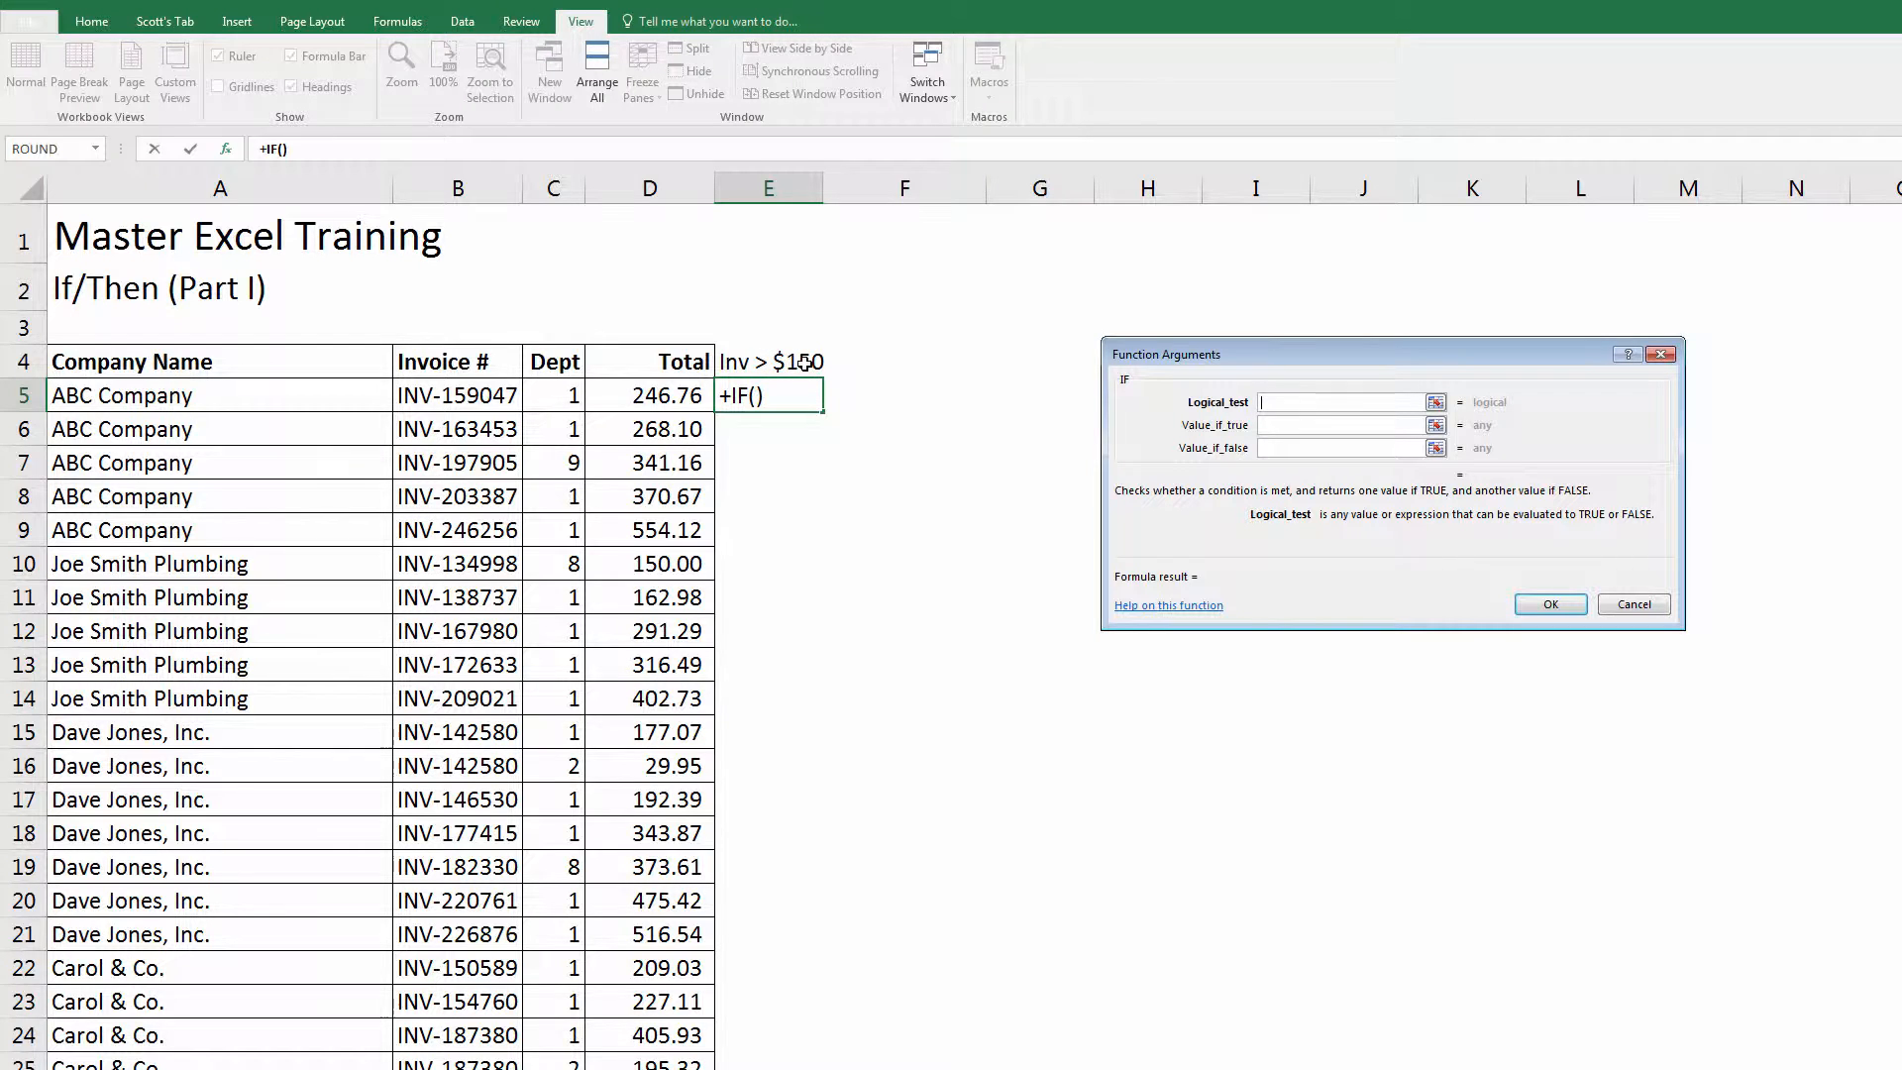
click(650, 398)
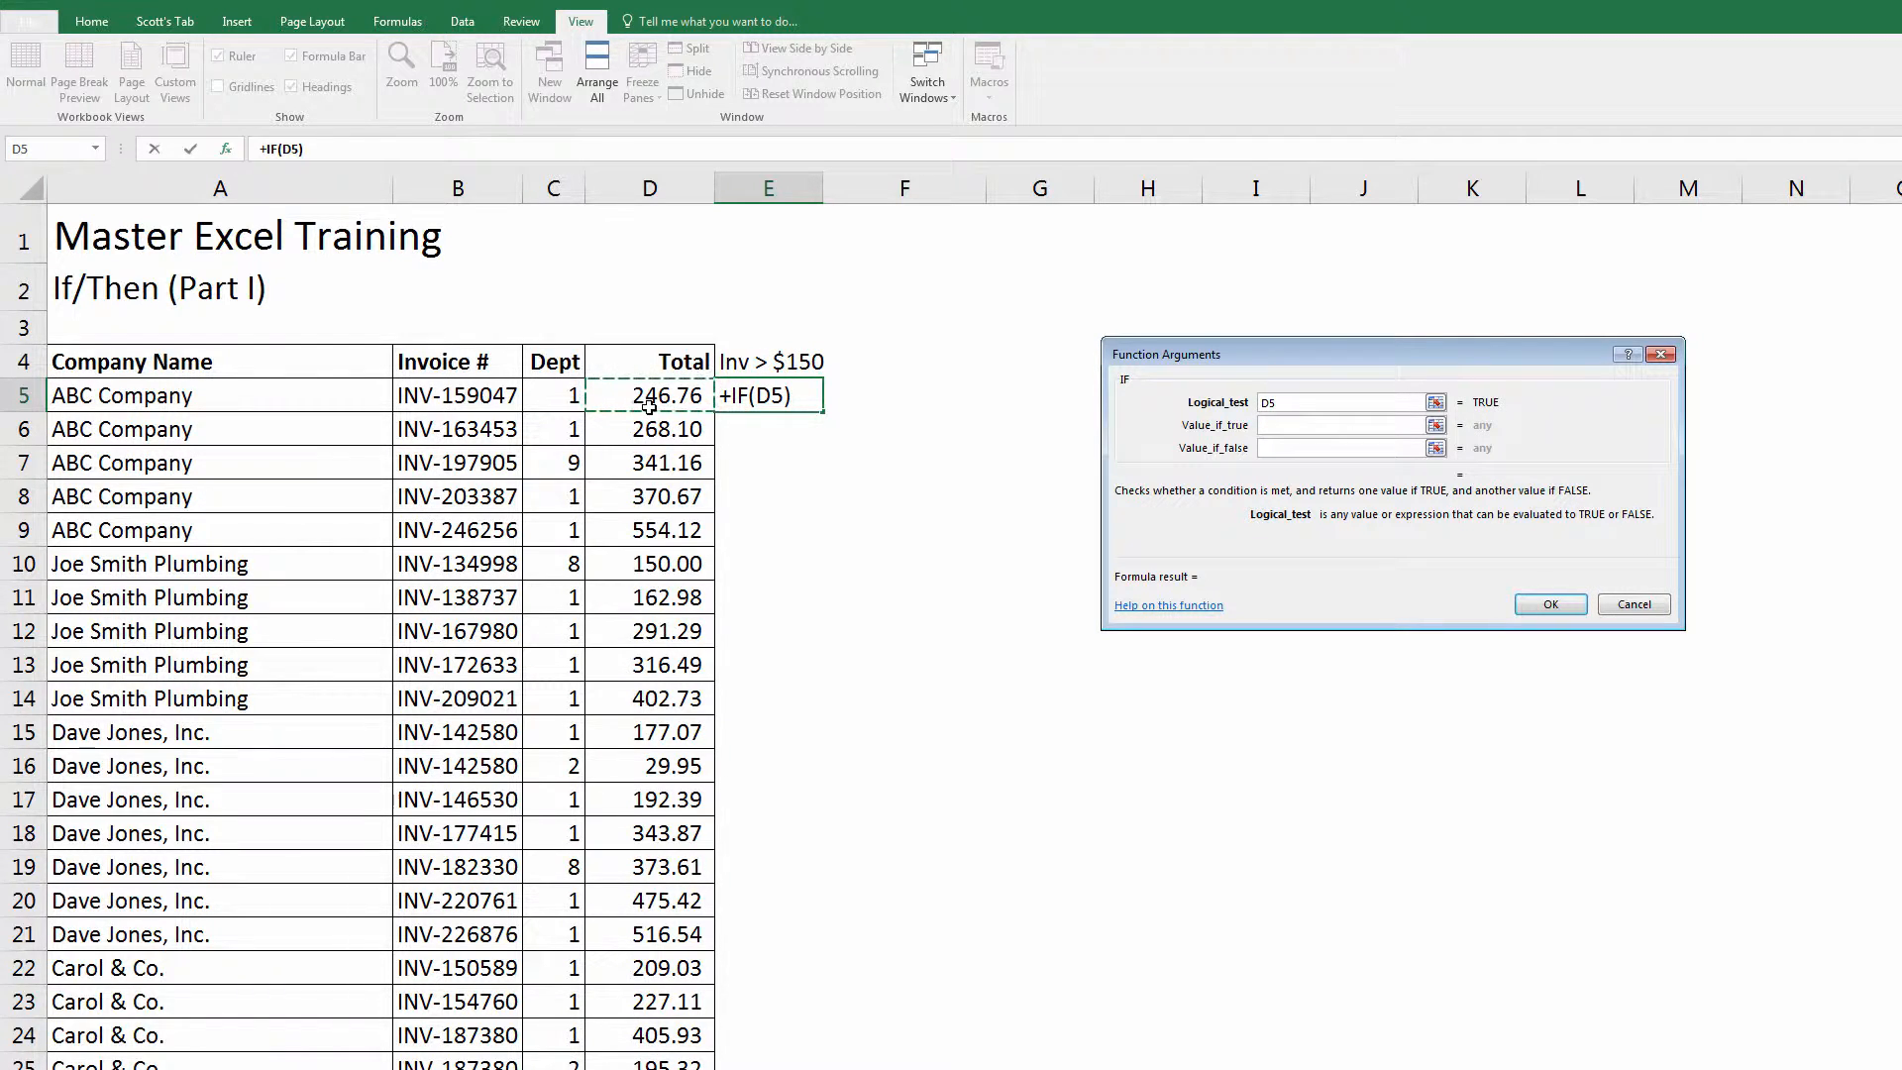
text(>150)
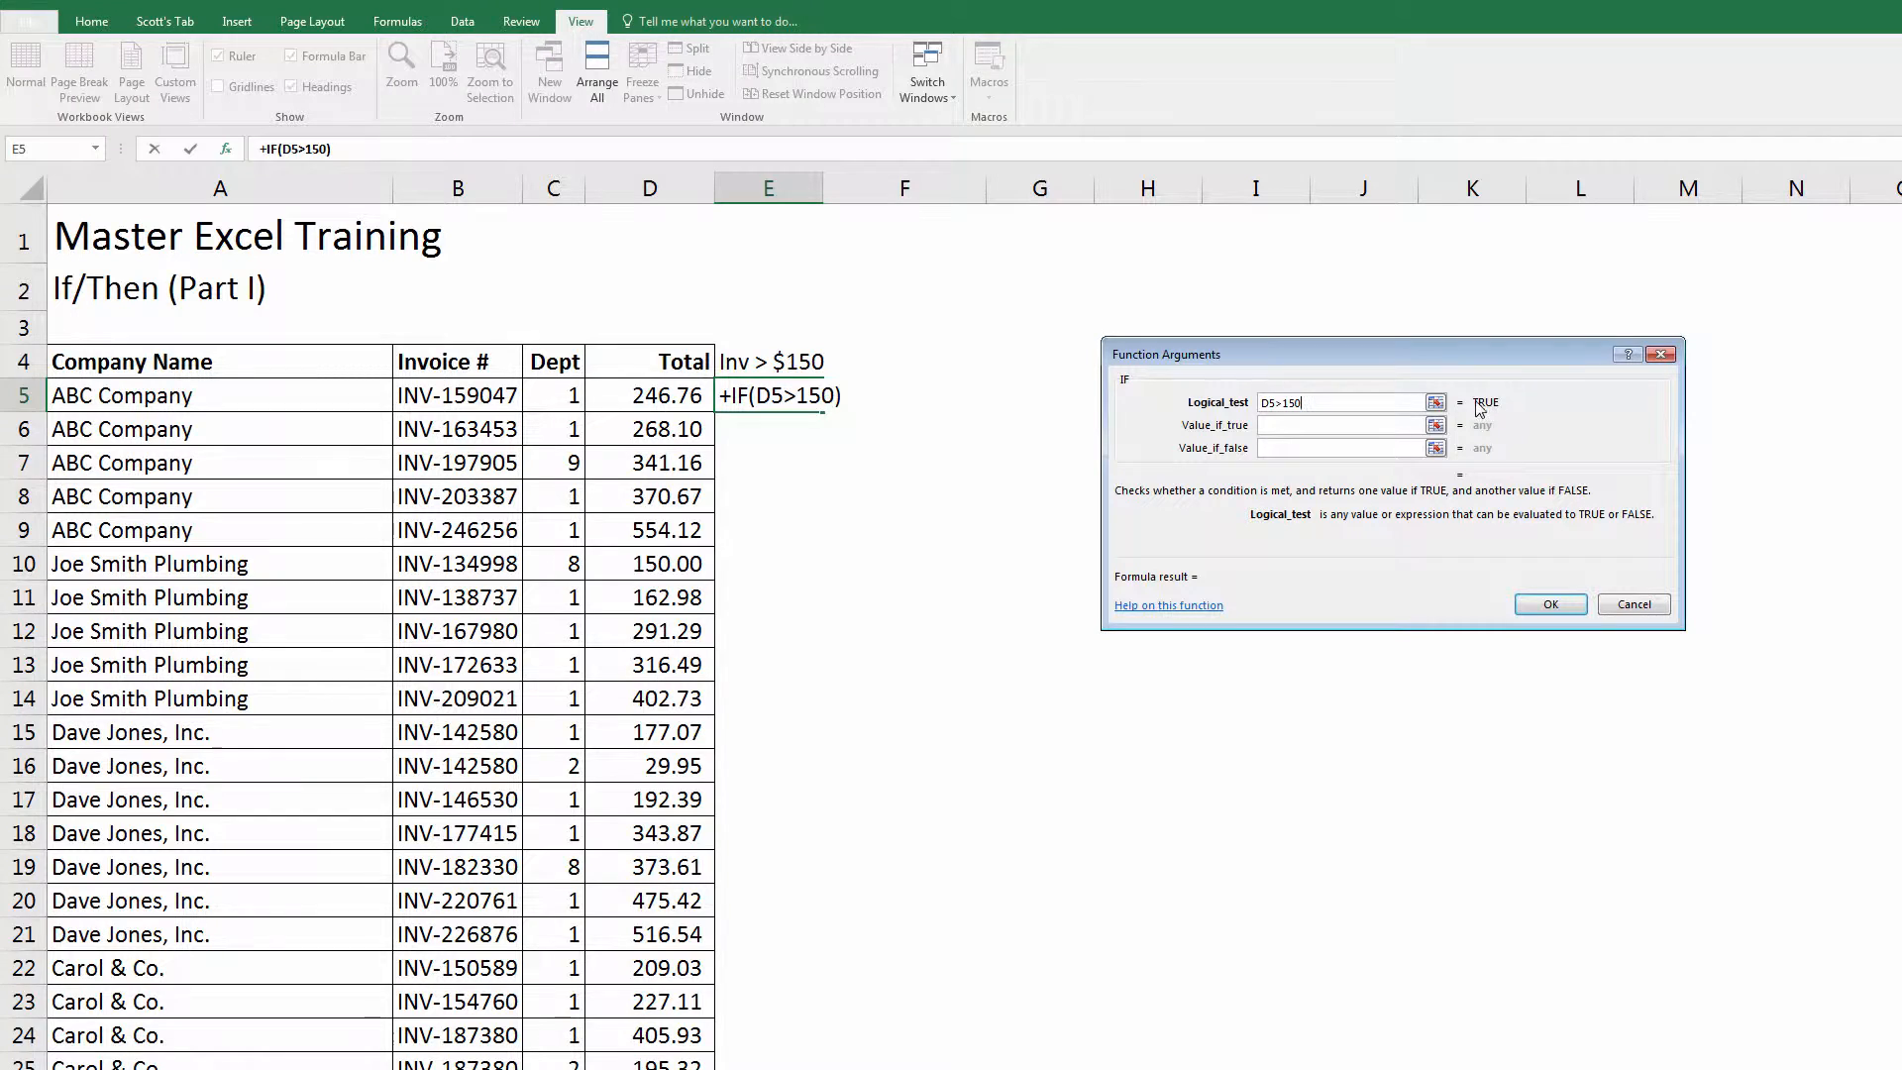
Step: Set the IF function to return "Yes" when true and "No" when false, and accept it
click(1293, 427)
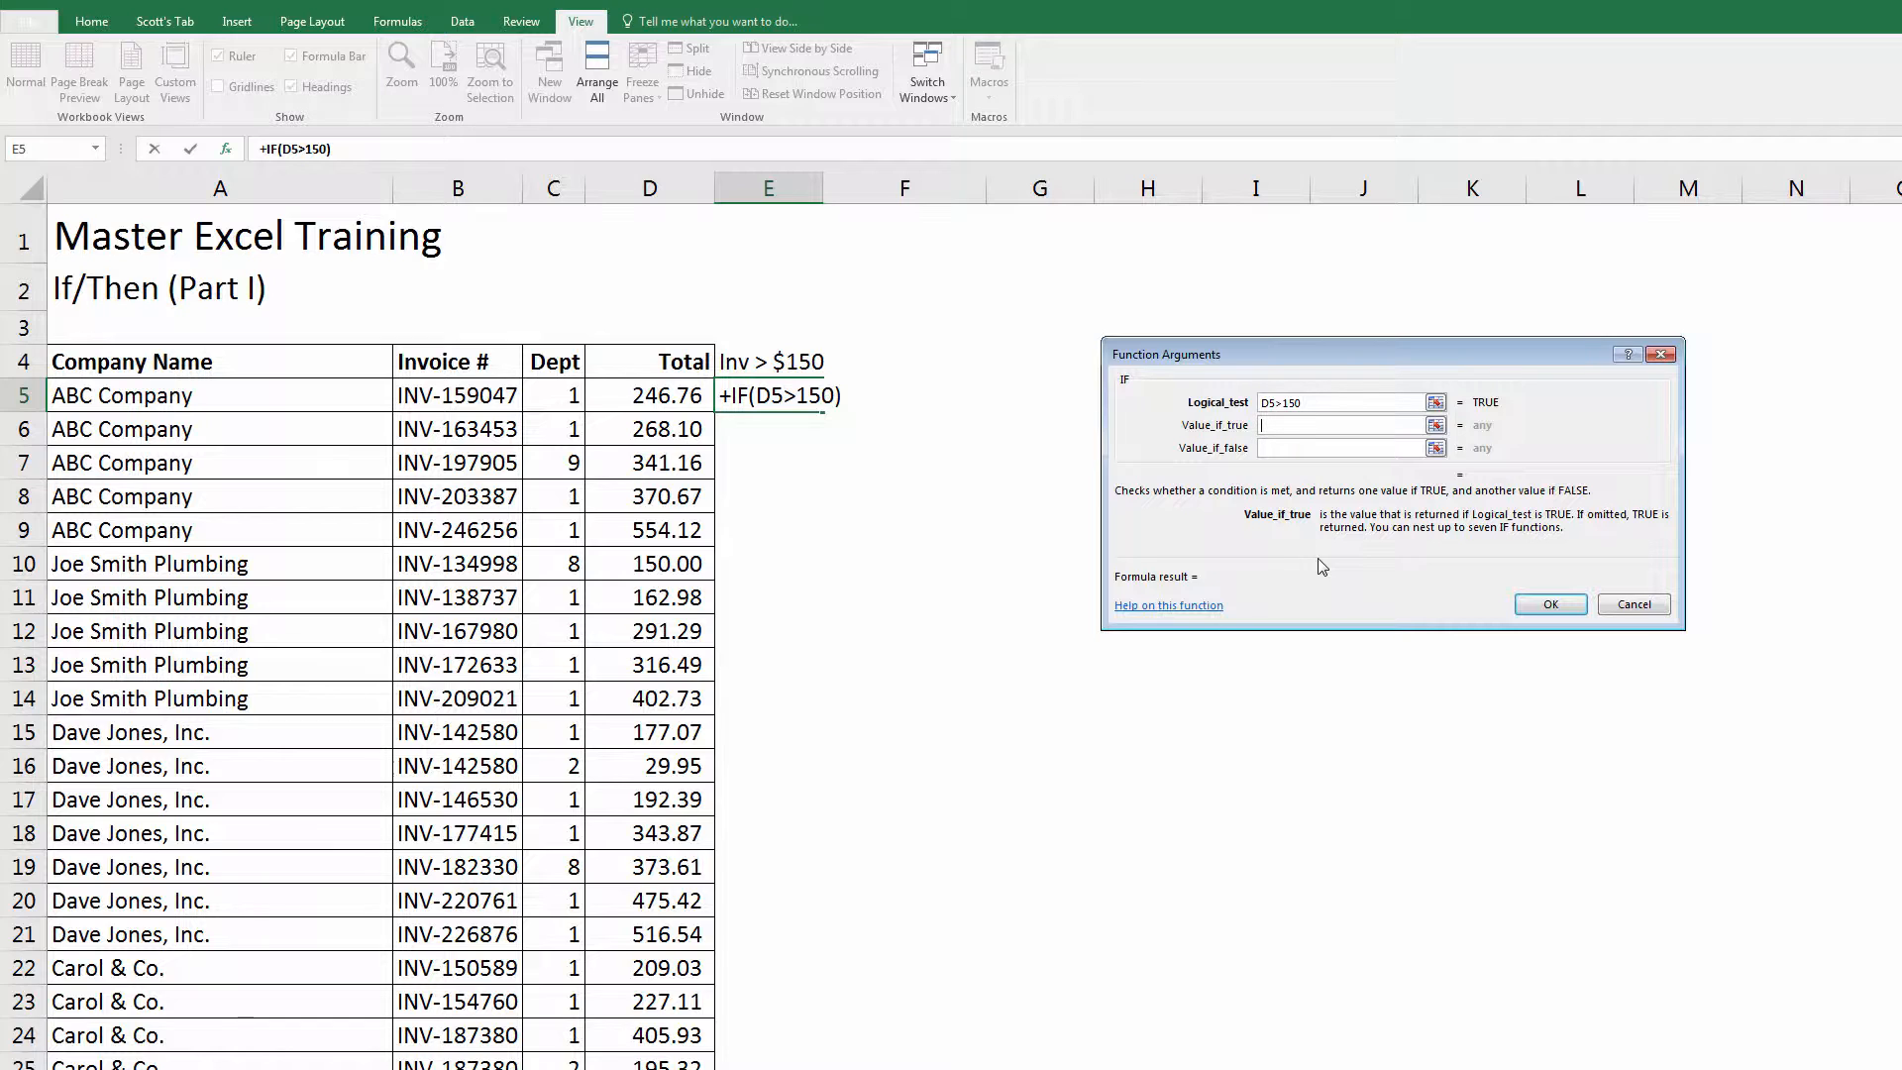
text(Yes)
key(Tab)
text(N)
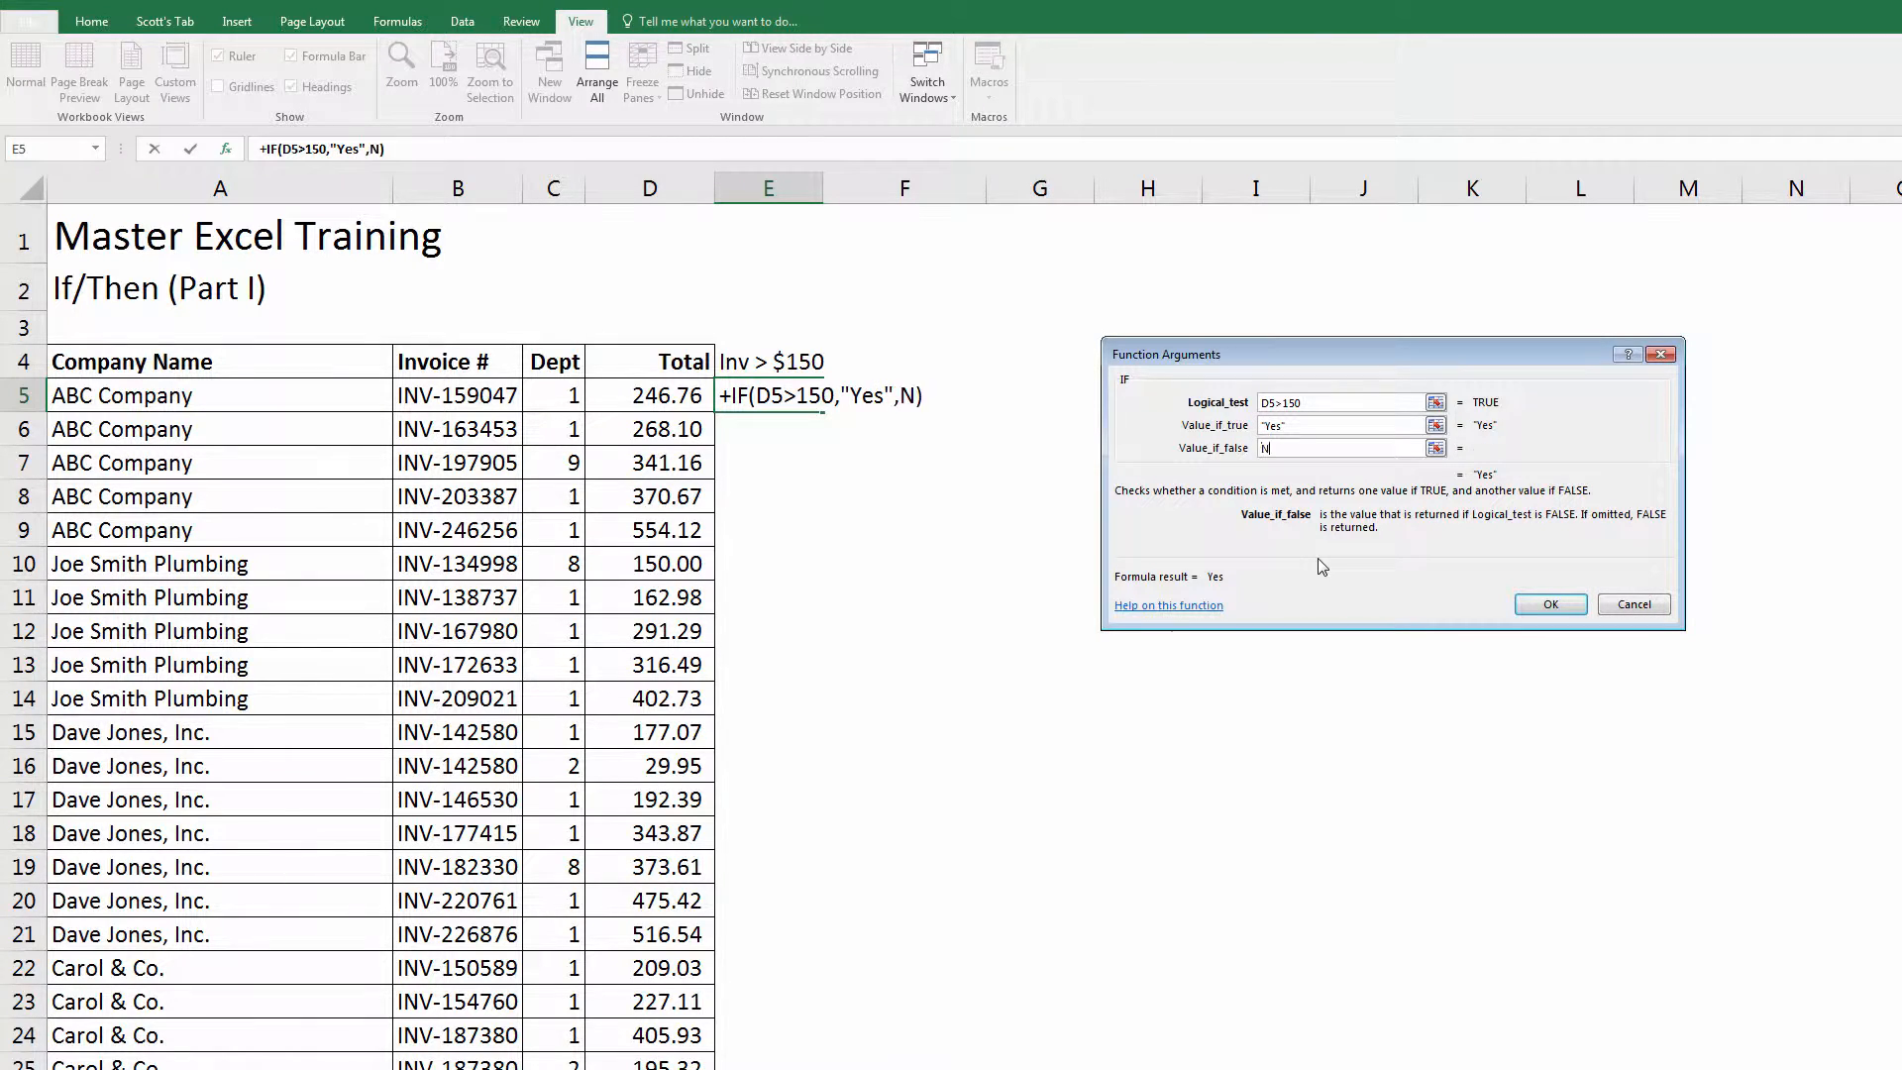
text(o)
key(Tab)
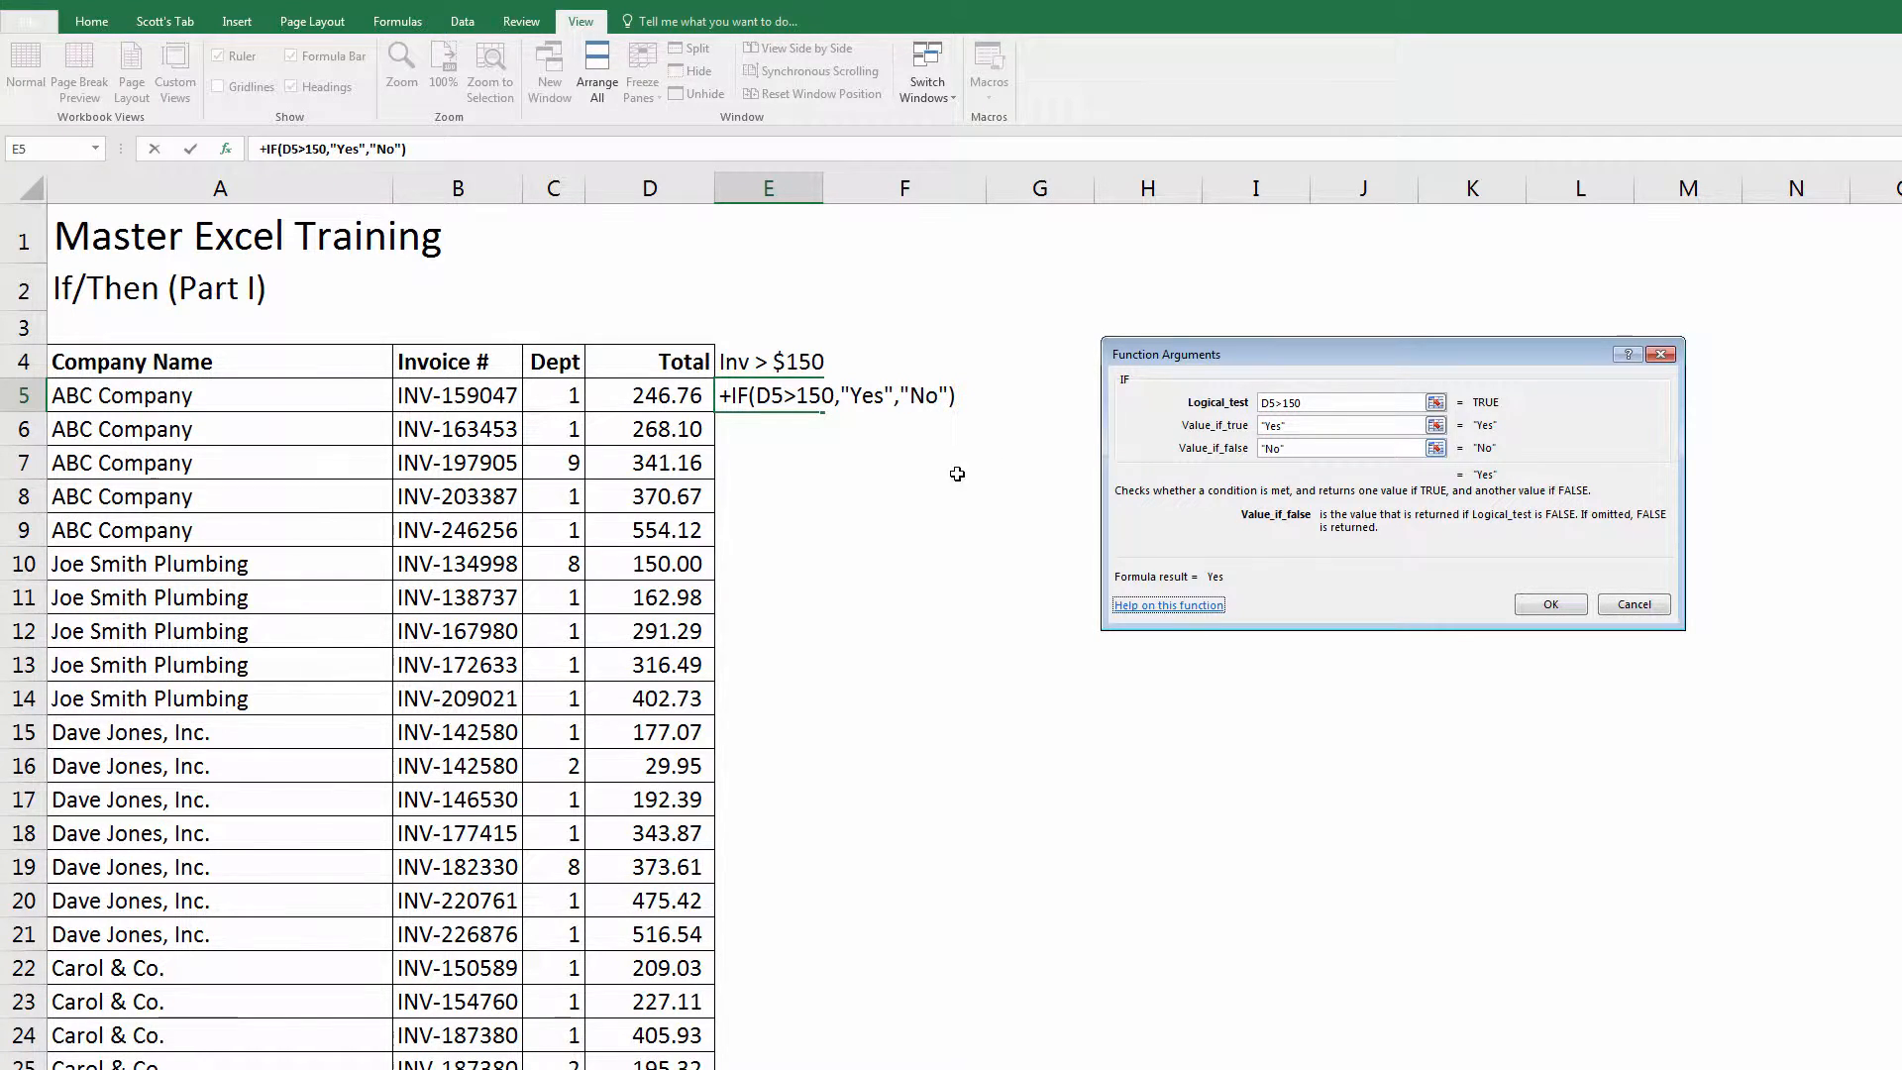
click(1551, 606)
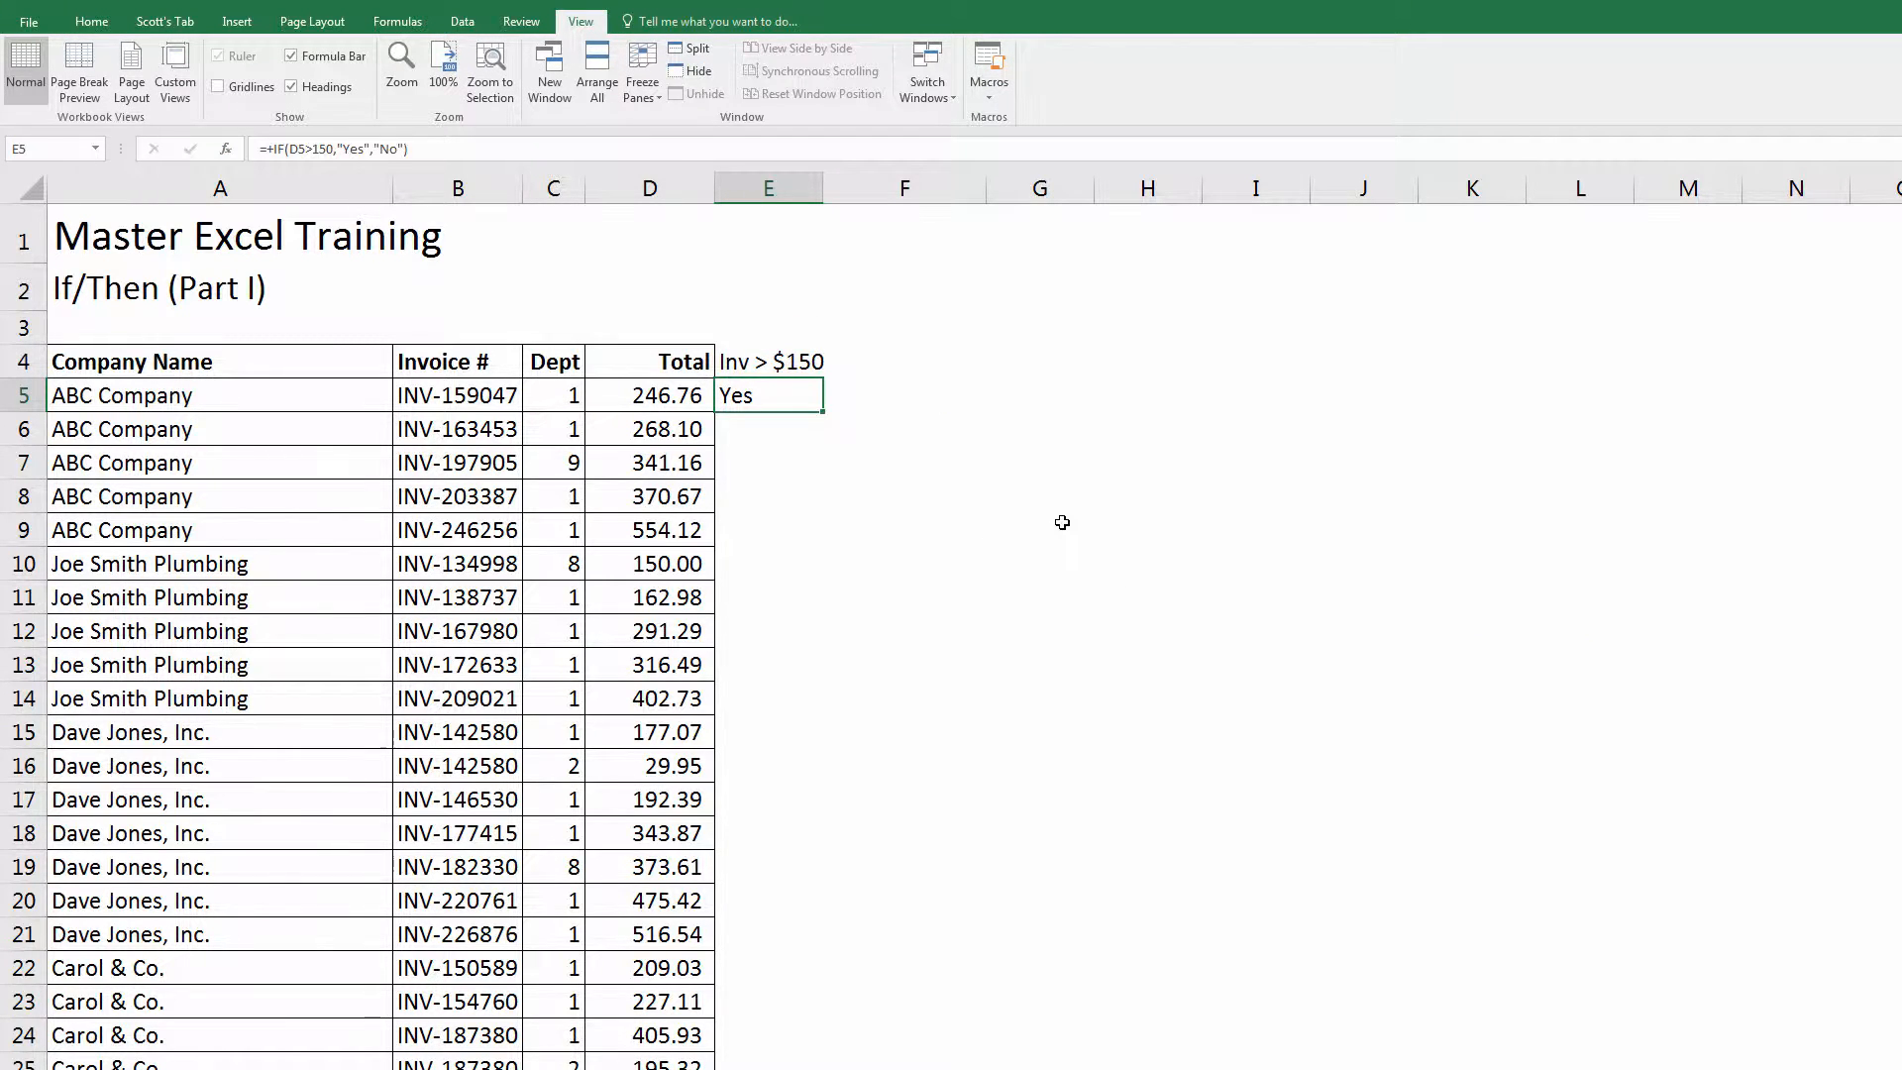
Step: Fill the E5 formula down column E to the last invoice row and check the filled range
double_click(825, 412)
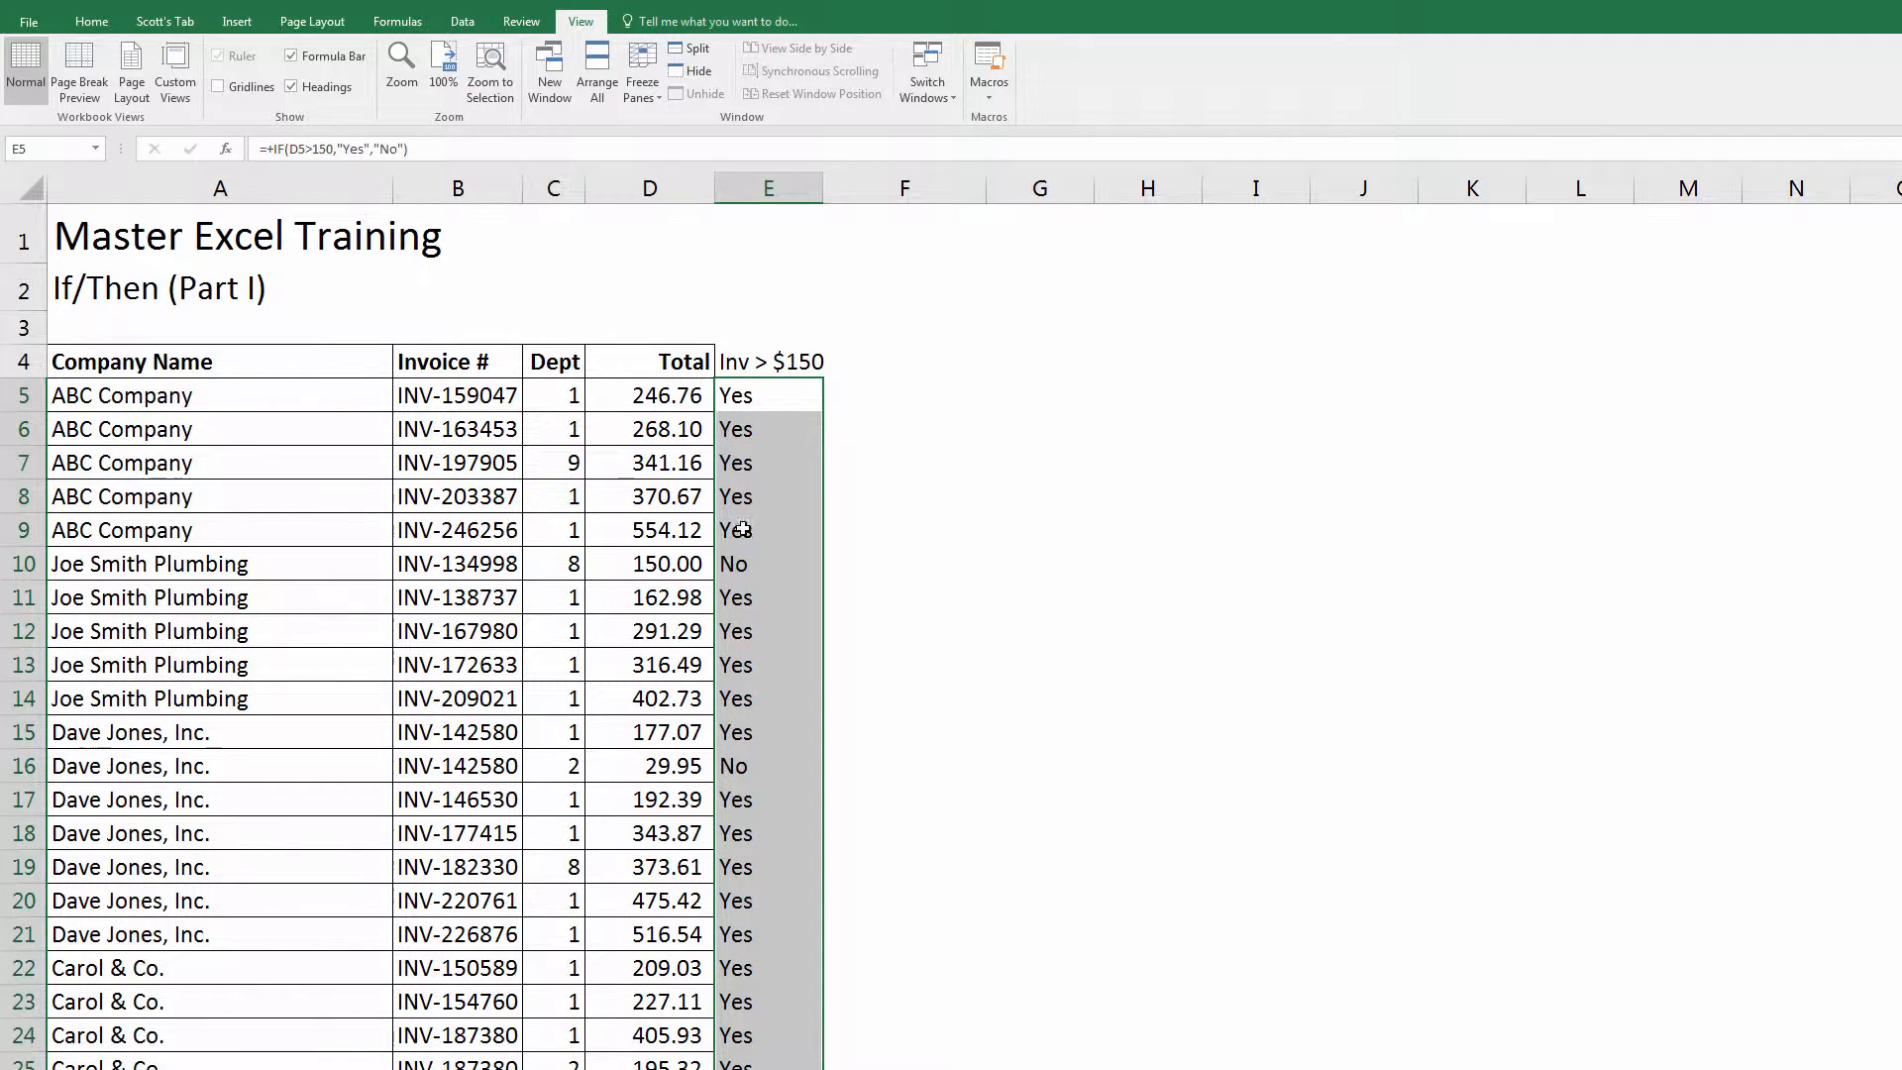
scroll(785, 625, down, 20)
scroll(807, 628, up, 15)
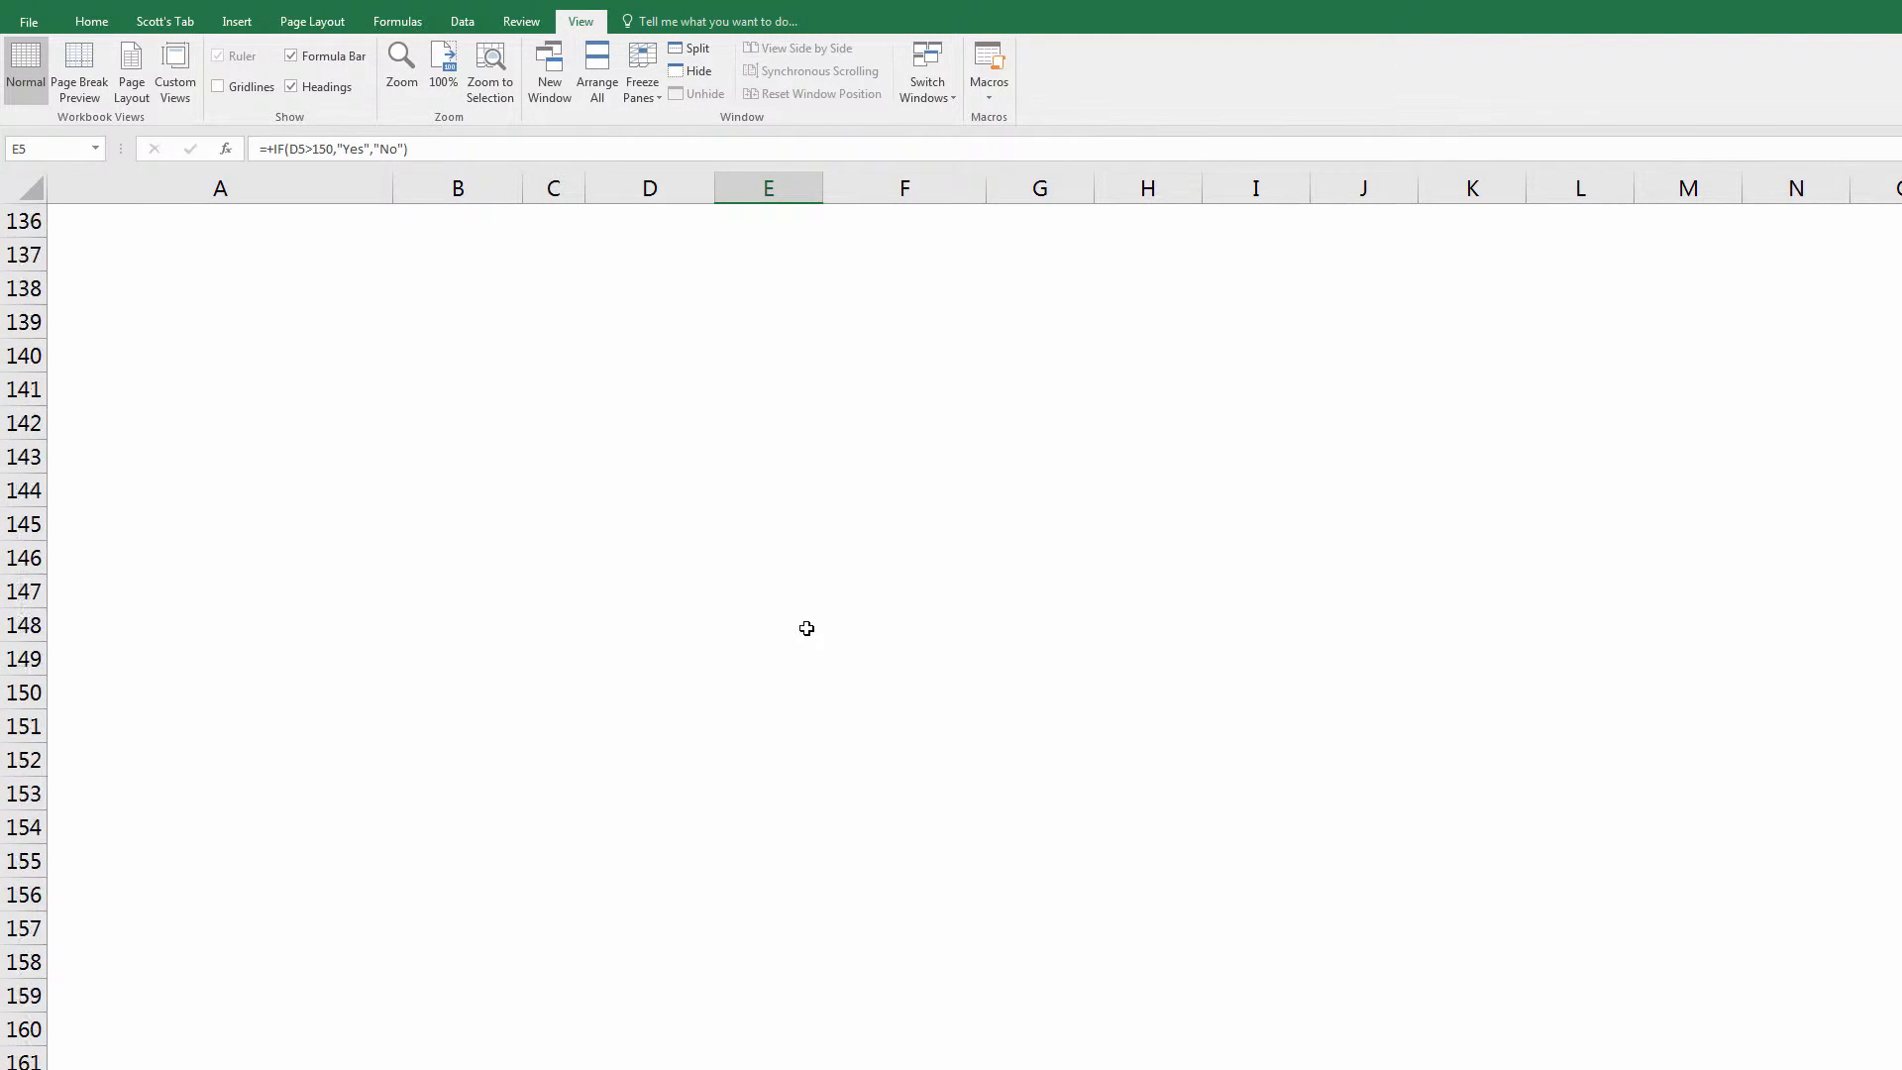
scroll(807, 628, up, 20)
scroll(803, 628, down, 16)
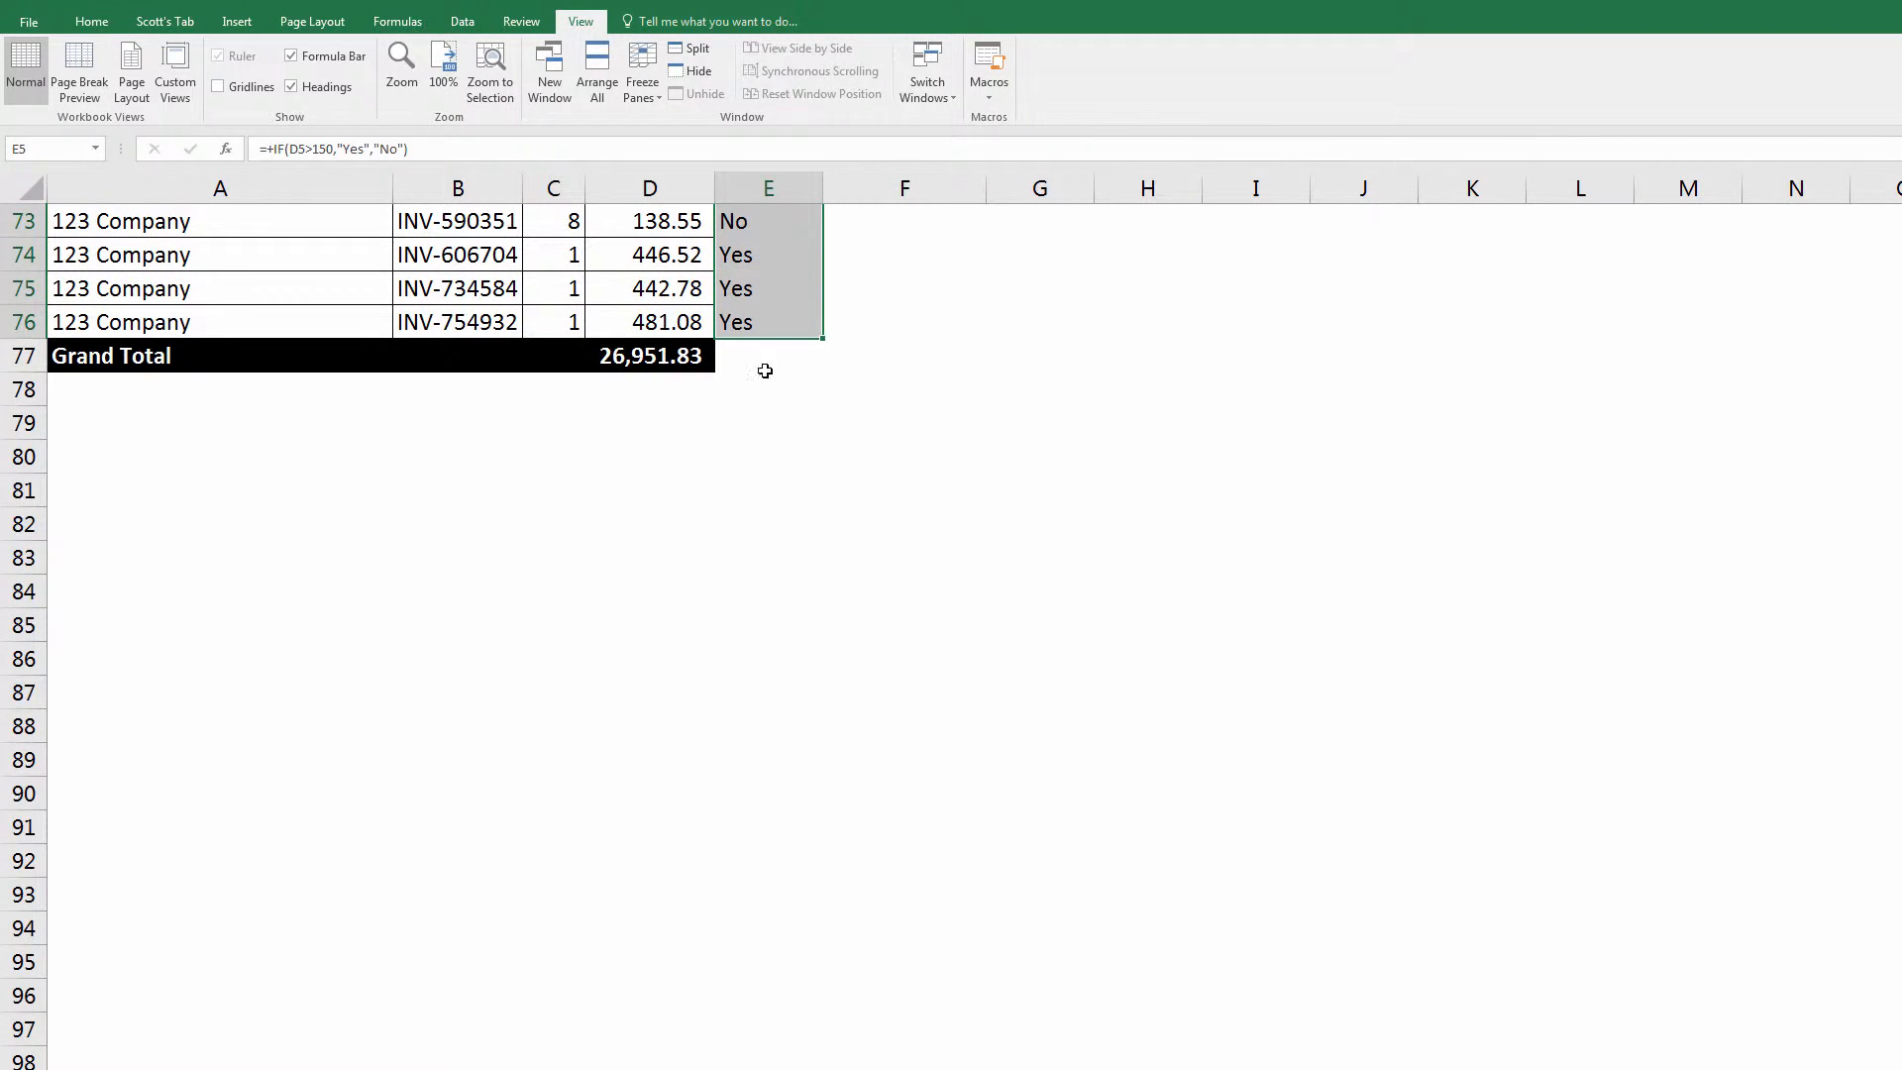
scroll(781, 344, up, 20)
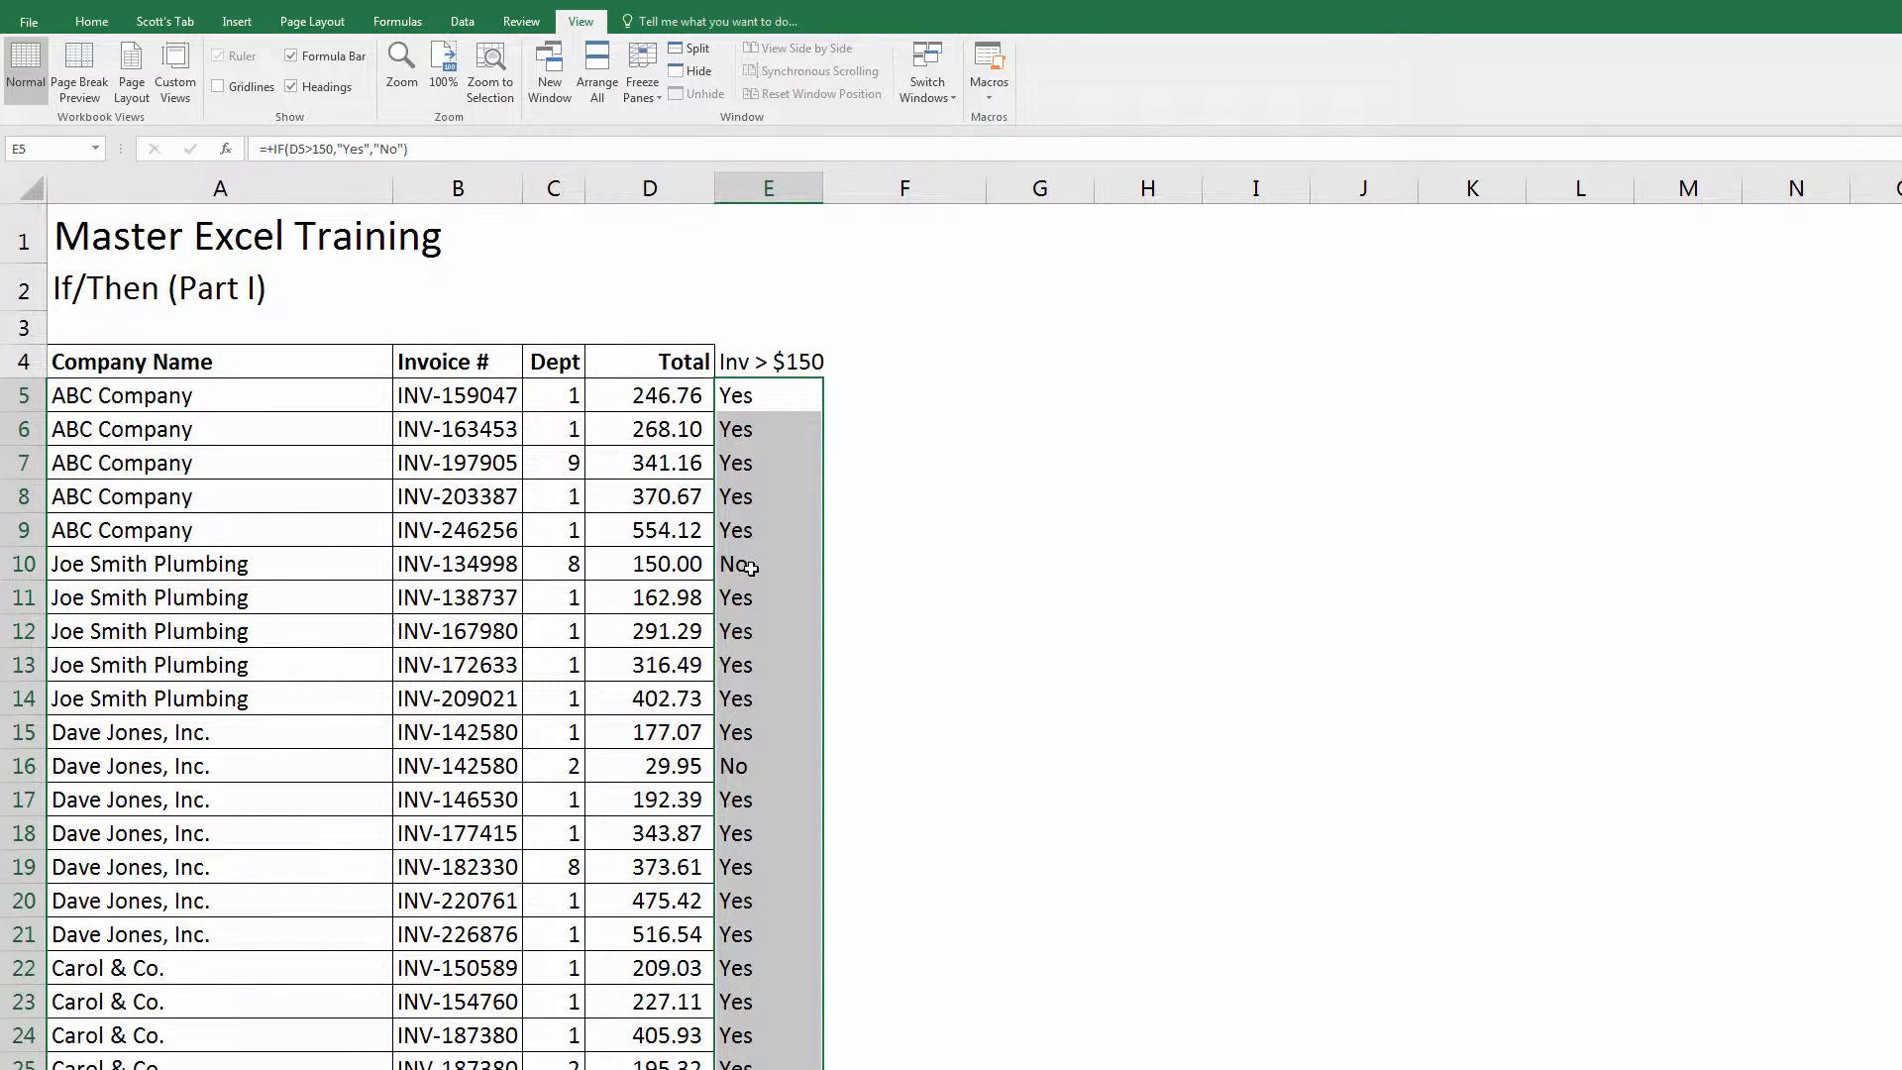
Step: Edit the formula in E5 so its logical test is D5>=150
click(761, 395)
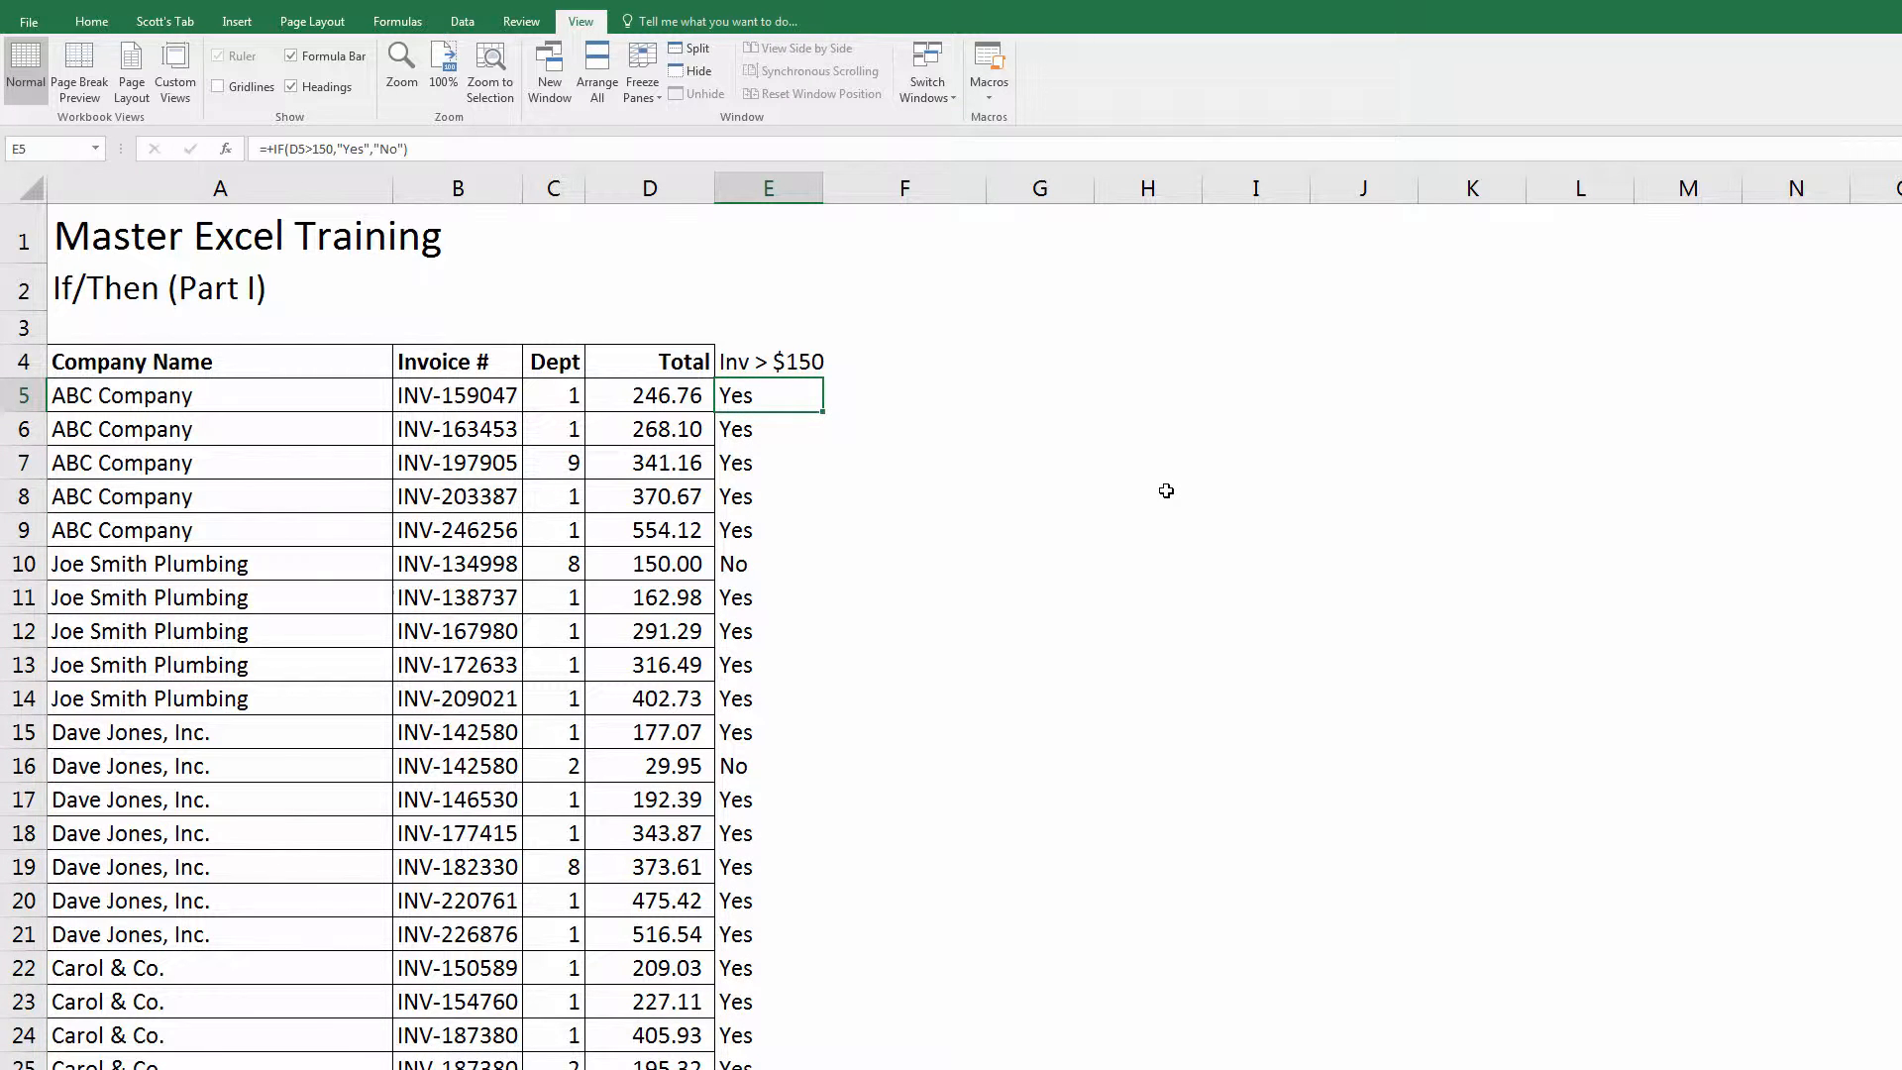
key(F2)
key(Left)
key(Left)
key(Left)
key(Left)
key(Left)
key(Left)
key(Left)
key(Left)
key(Left)
key(Left)
key(Left)
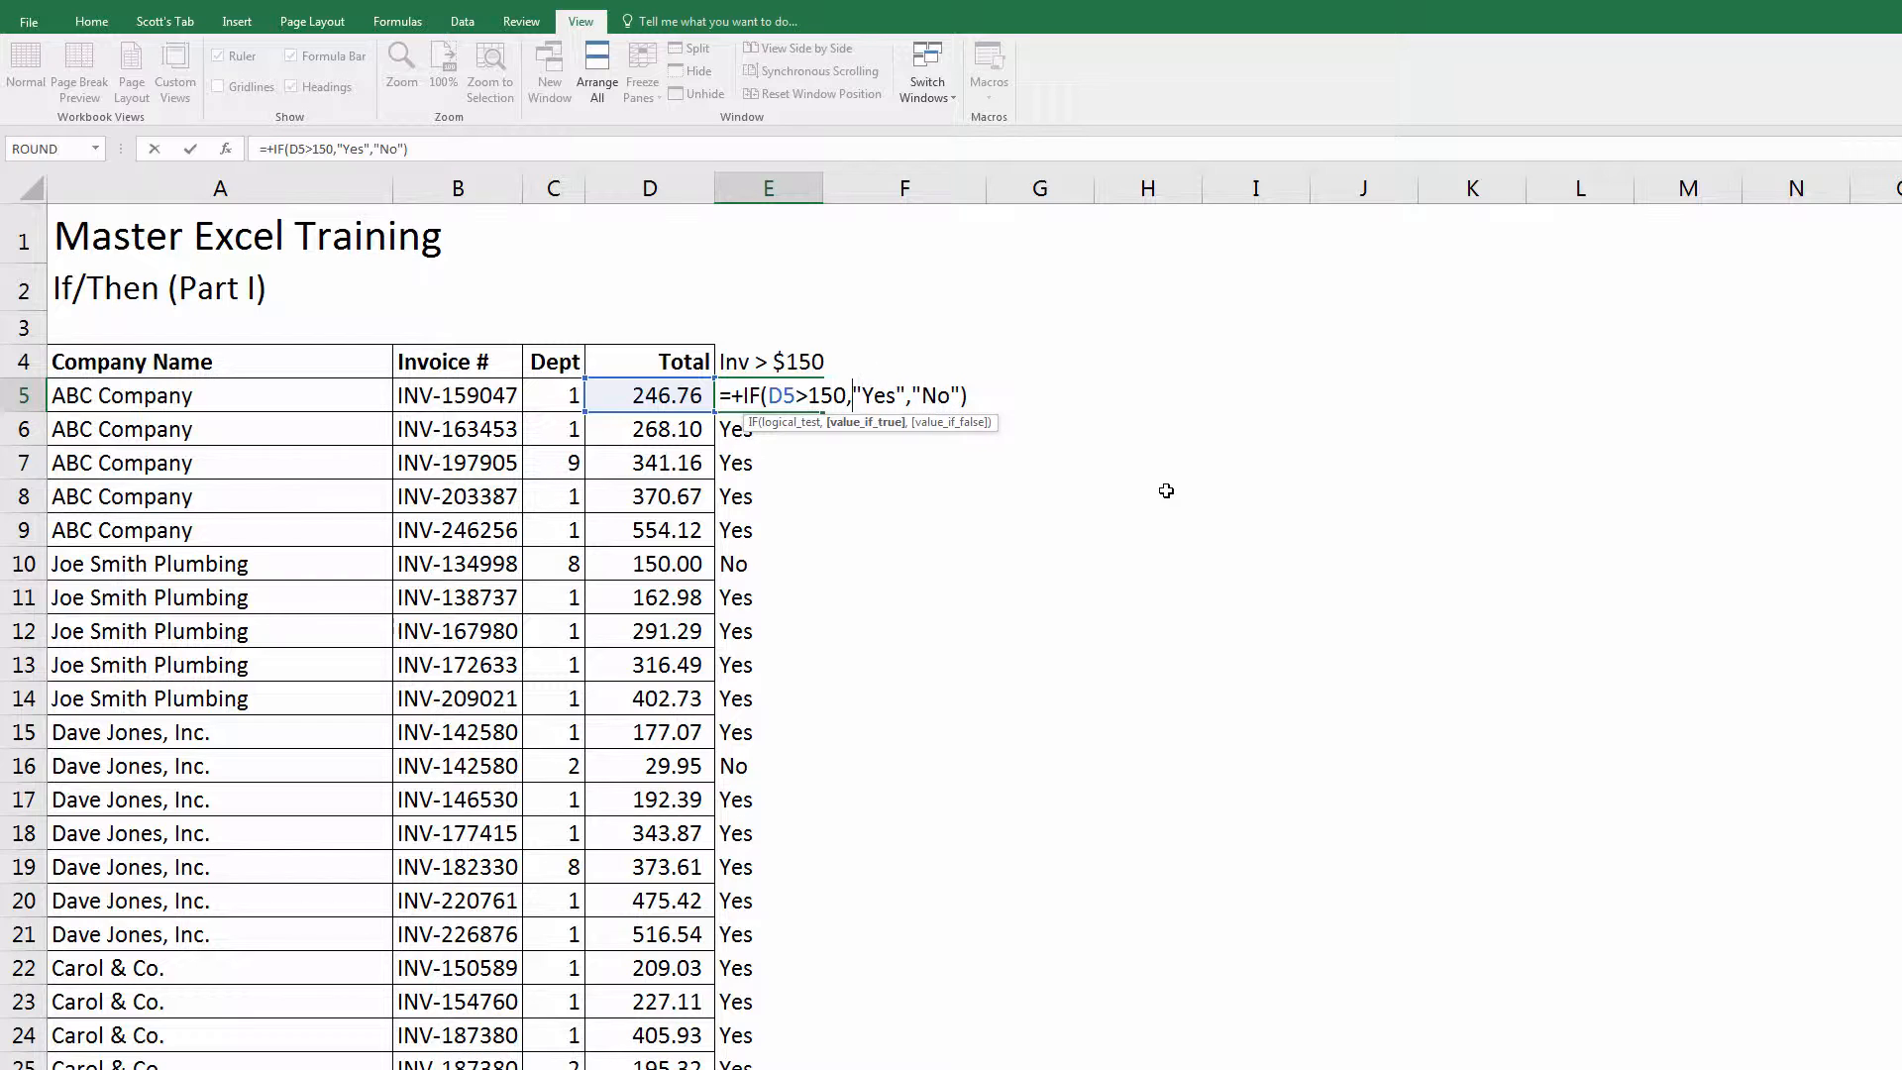
key(Left)
key(Left)
key(Left)
key(Left)
text(=)
key(Return)
key(Up)
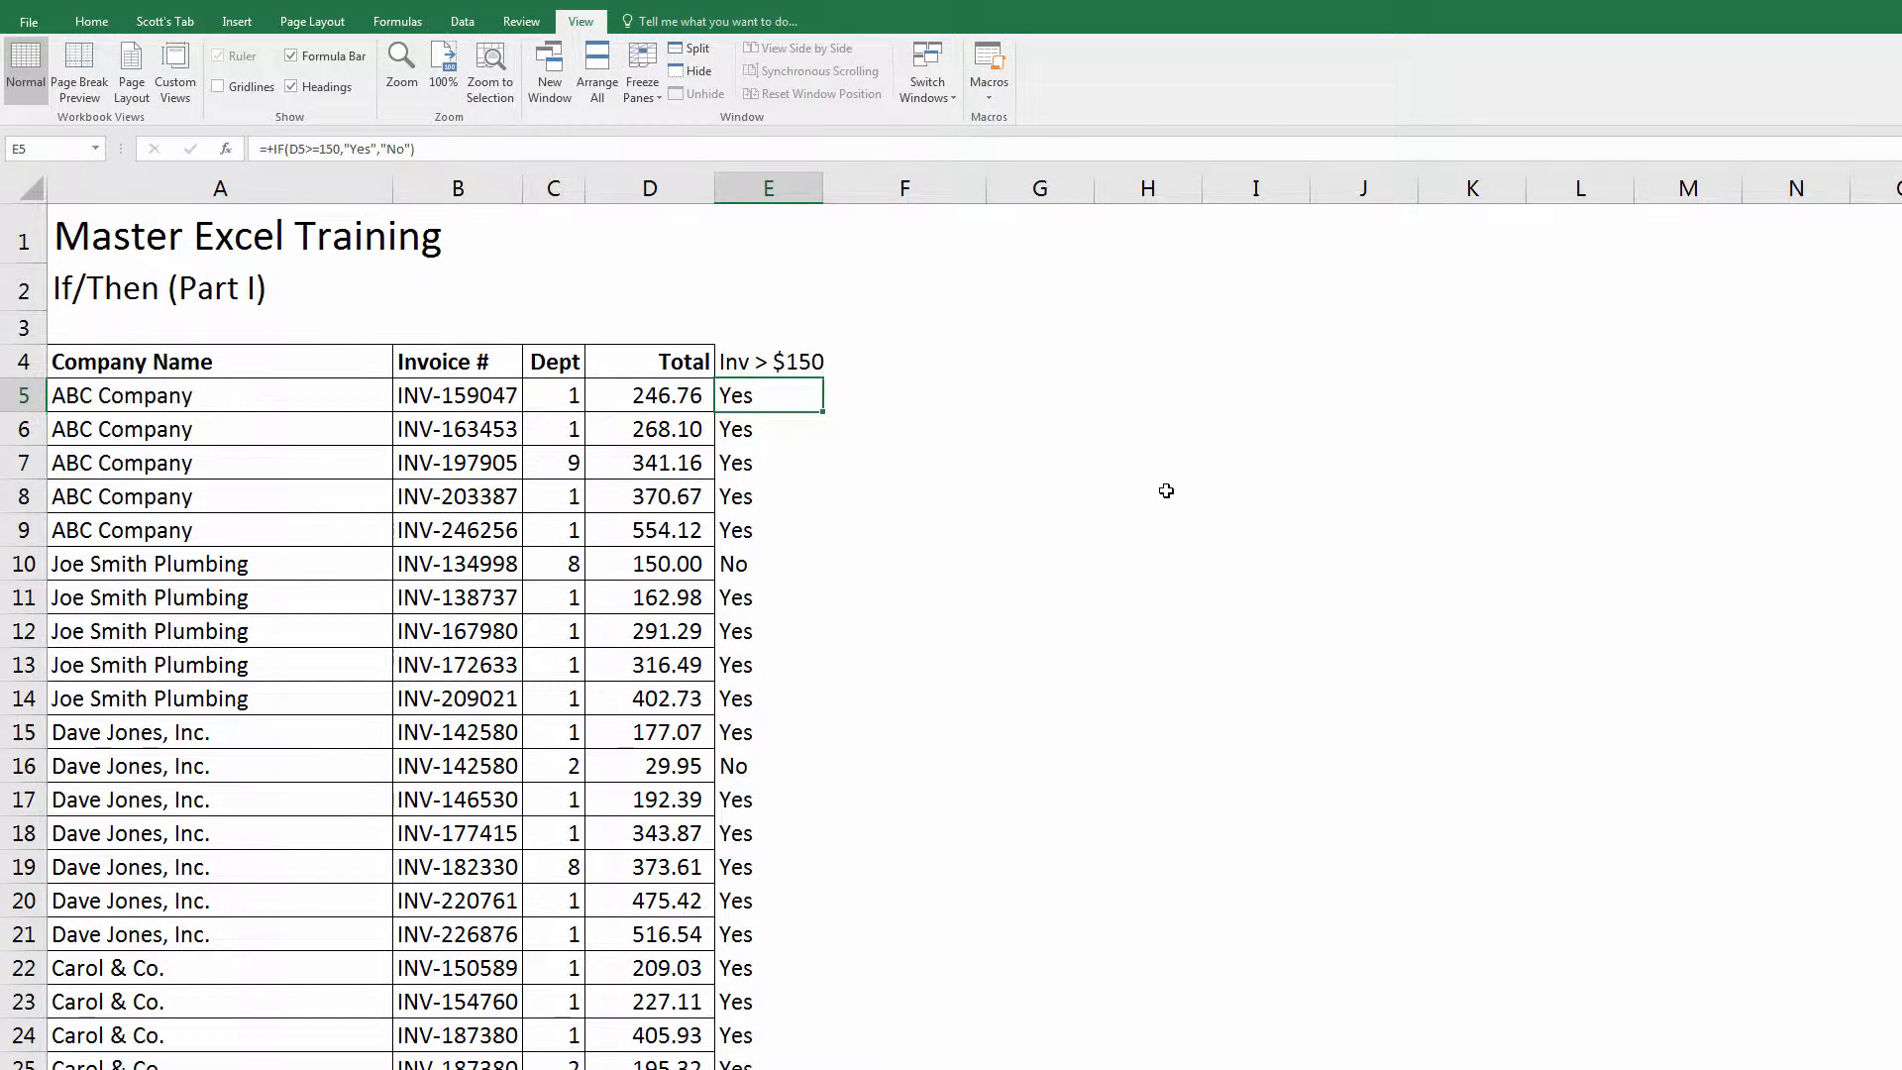
Step: Copy the revised E5 formula down through cell E10
key(ctrl+c)
key(shift+Down)
key(shift+Down)
key(shift+Down)
key(shift+Down)
key(shift+Down)
key(Return)
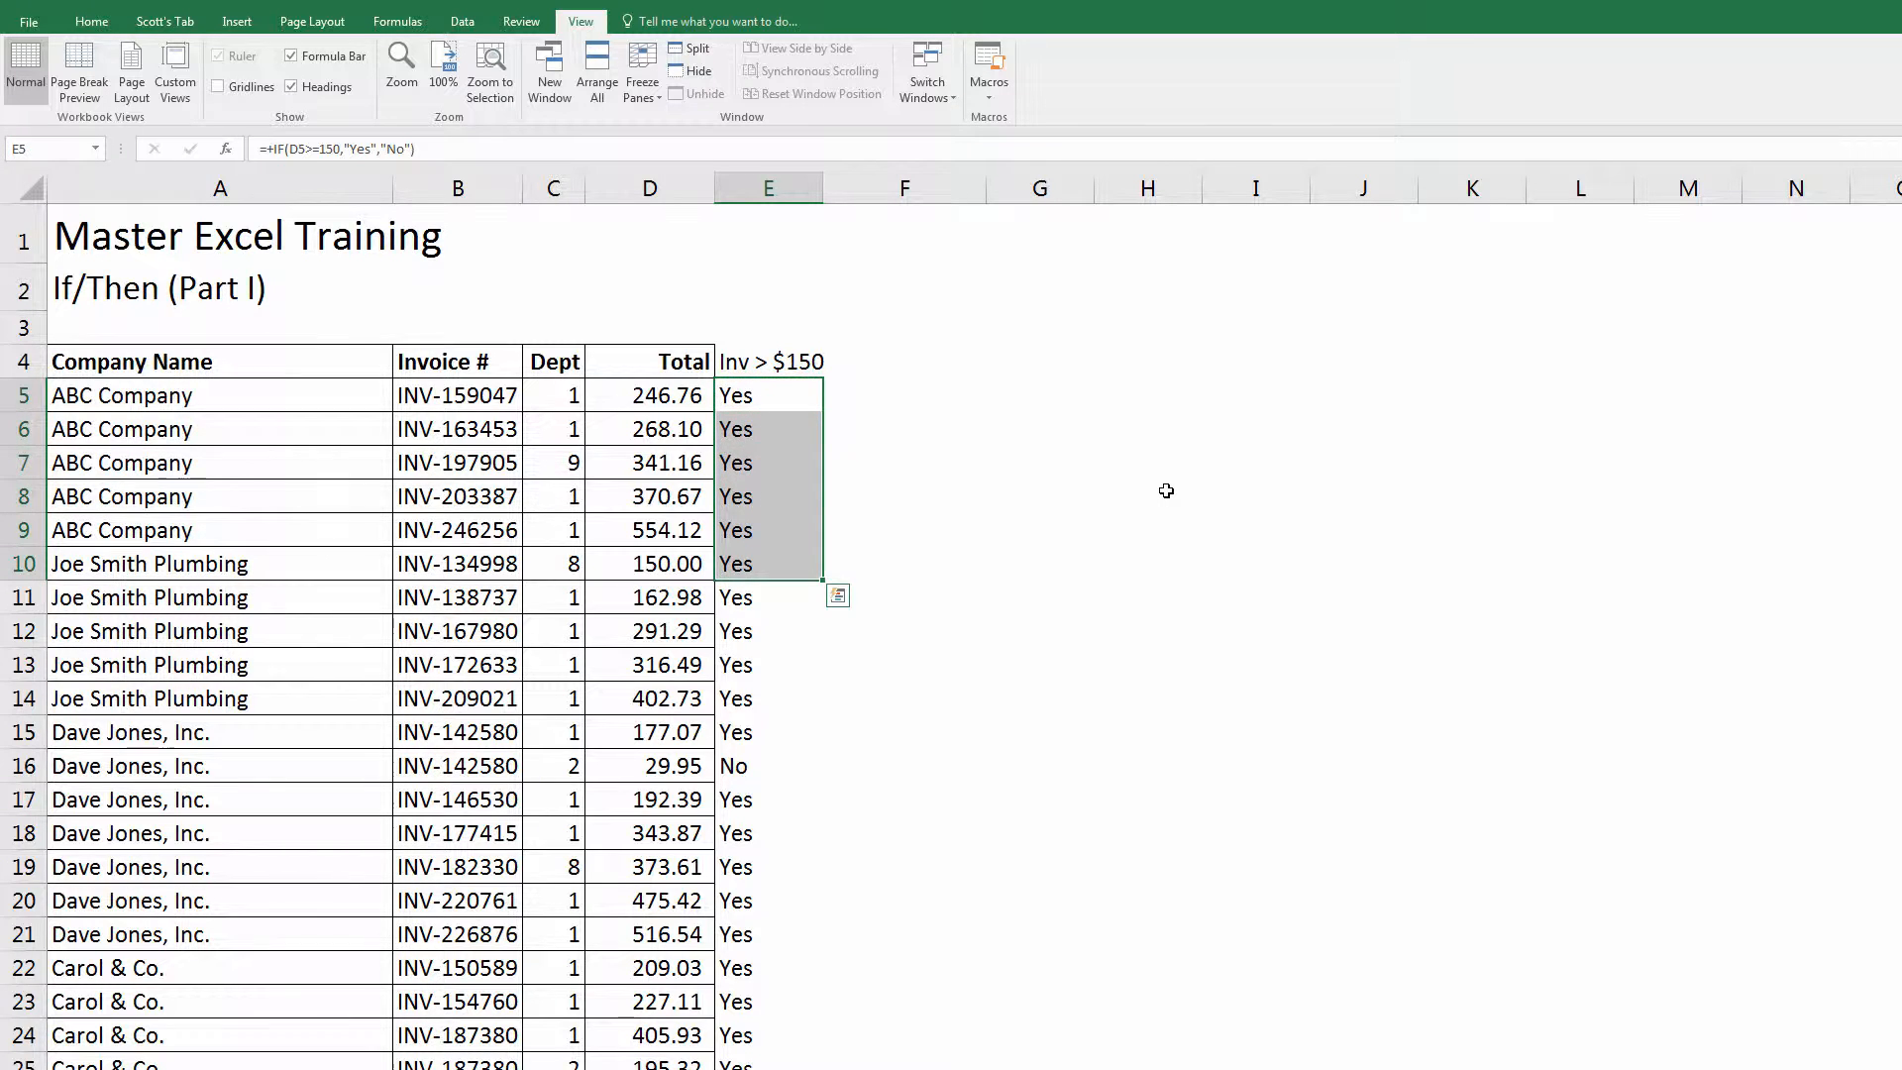
Step: Copy the formula in E10 down through the remaining invoice rows of column E
key(Down)
key(Down)
key(Down)
key(Down)
key(Down)
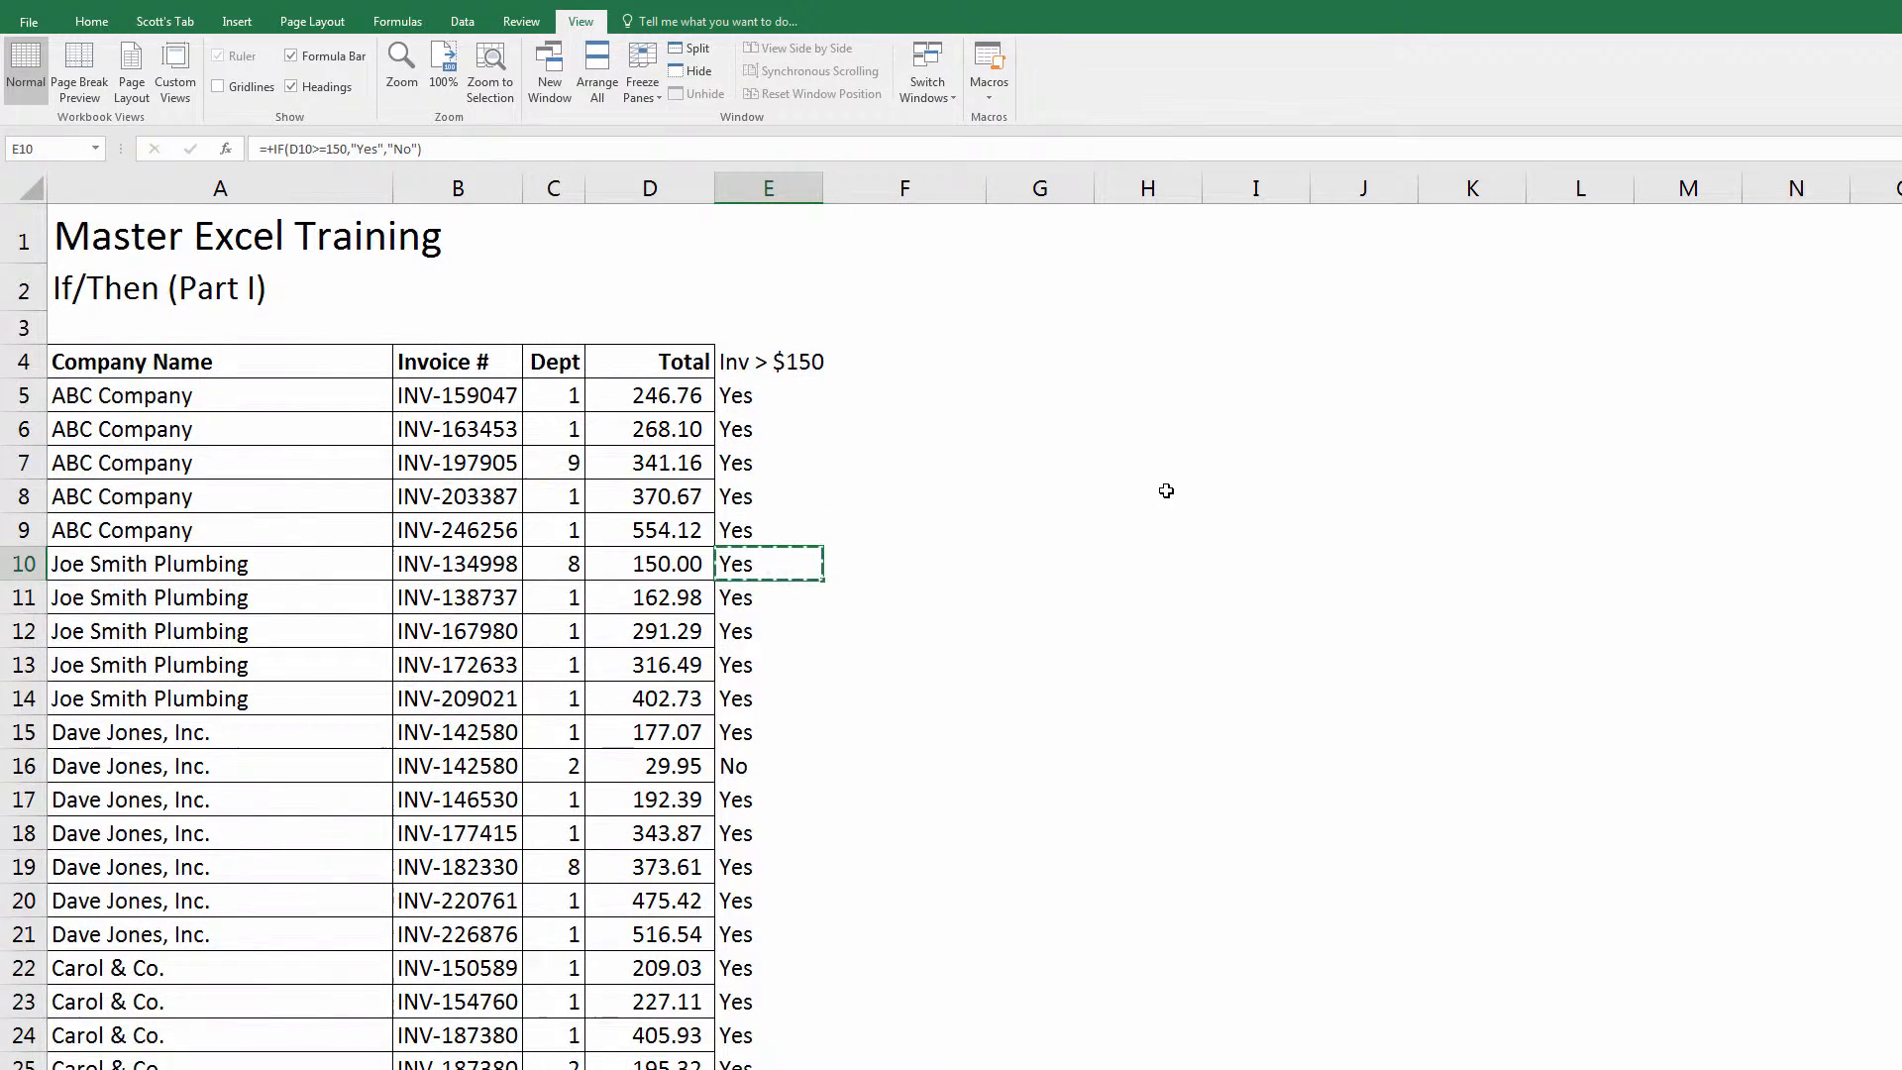
key(ctrl+shift+Down)
key(ctrl+BackSpace)
Step: Return to the header in E4 and widen column E so the full header text fits
key(Up)
key(Up)
key(Up)
key(Up)
key(Up)
key(Up)
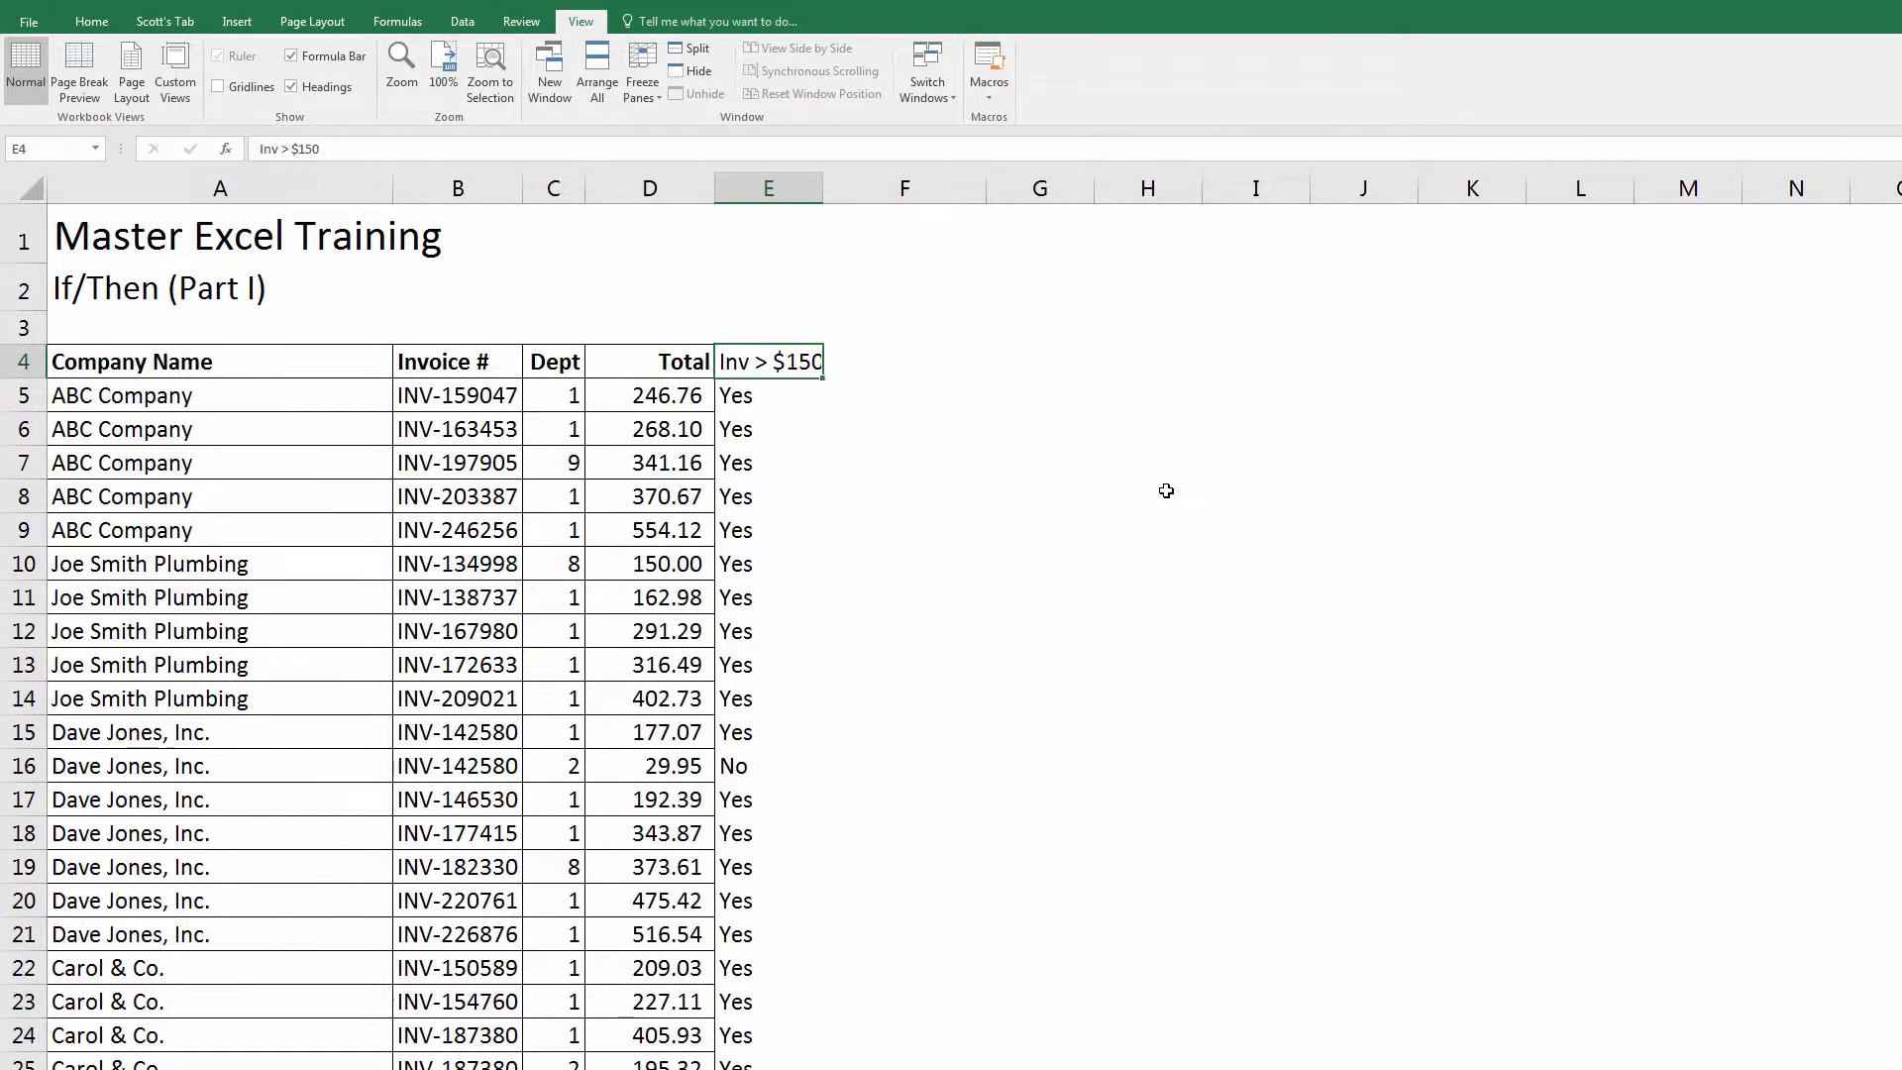
key(Down)
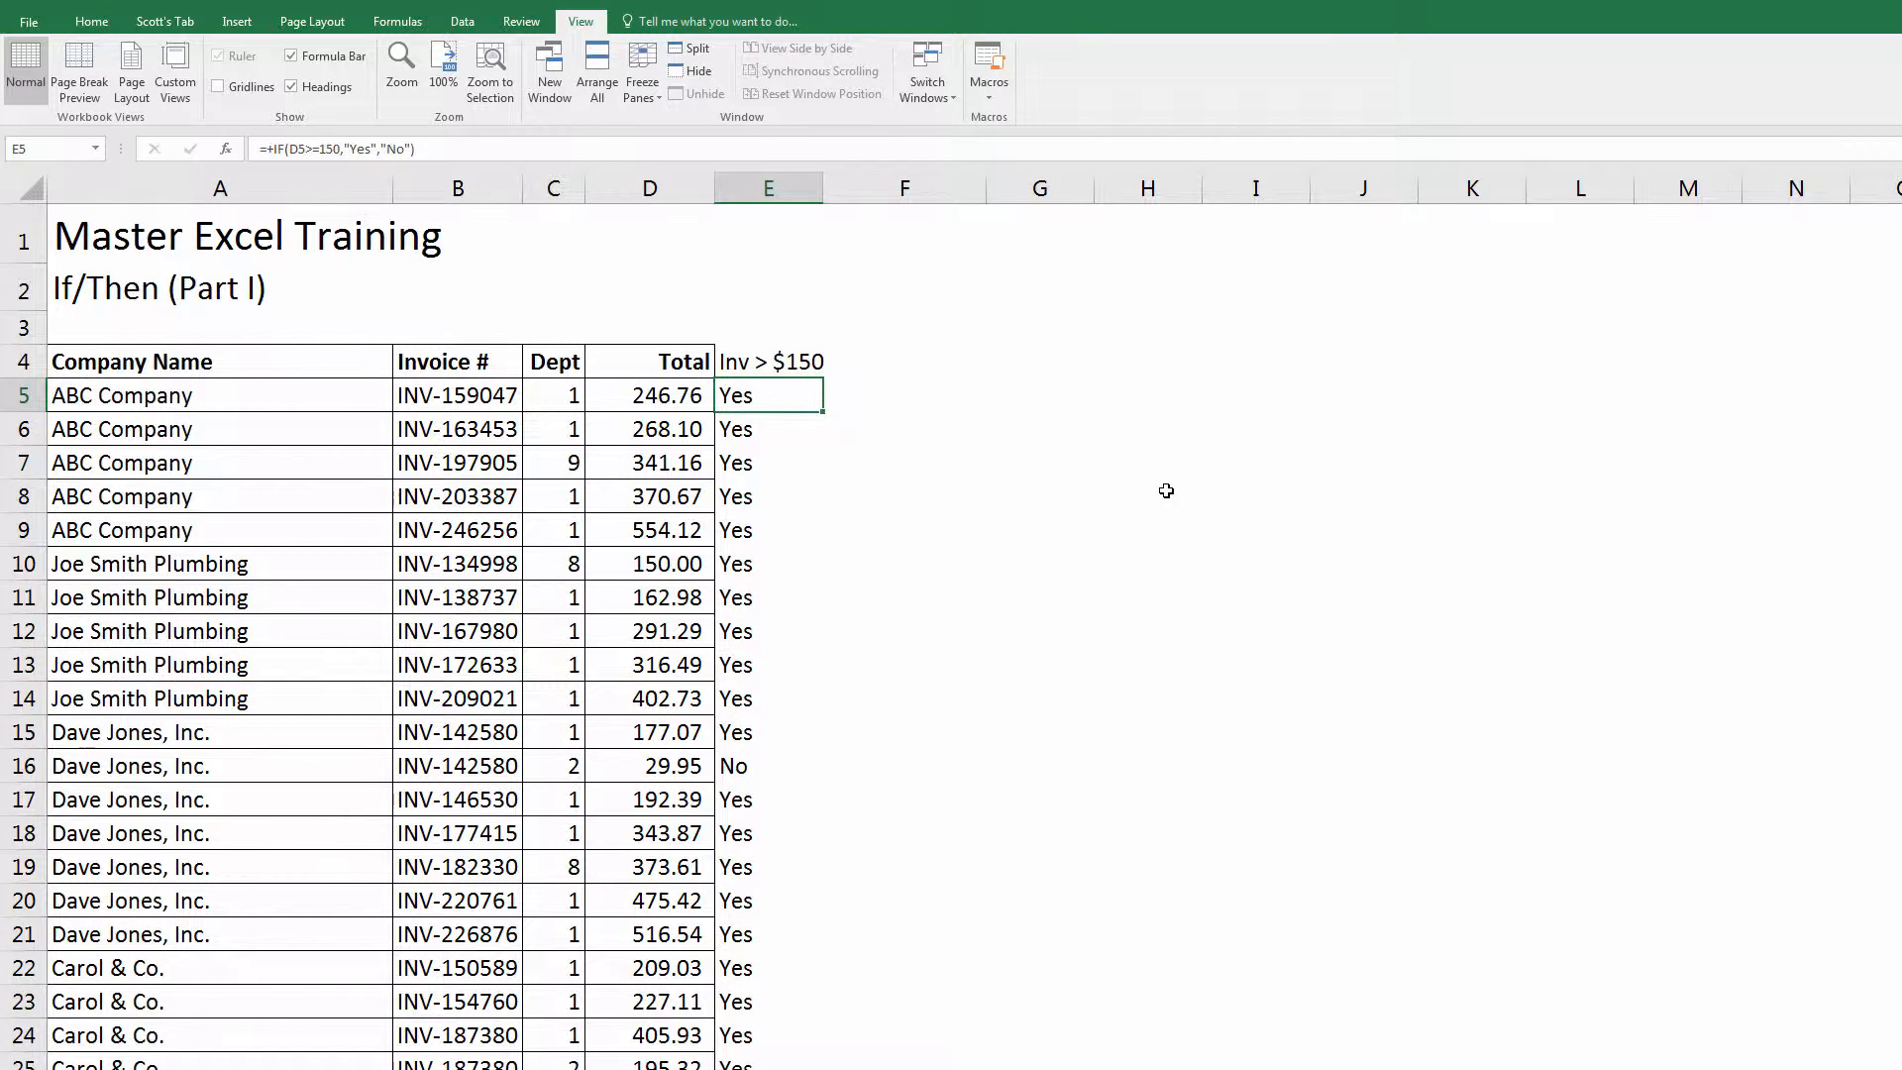
key(Up)
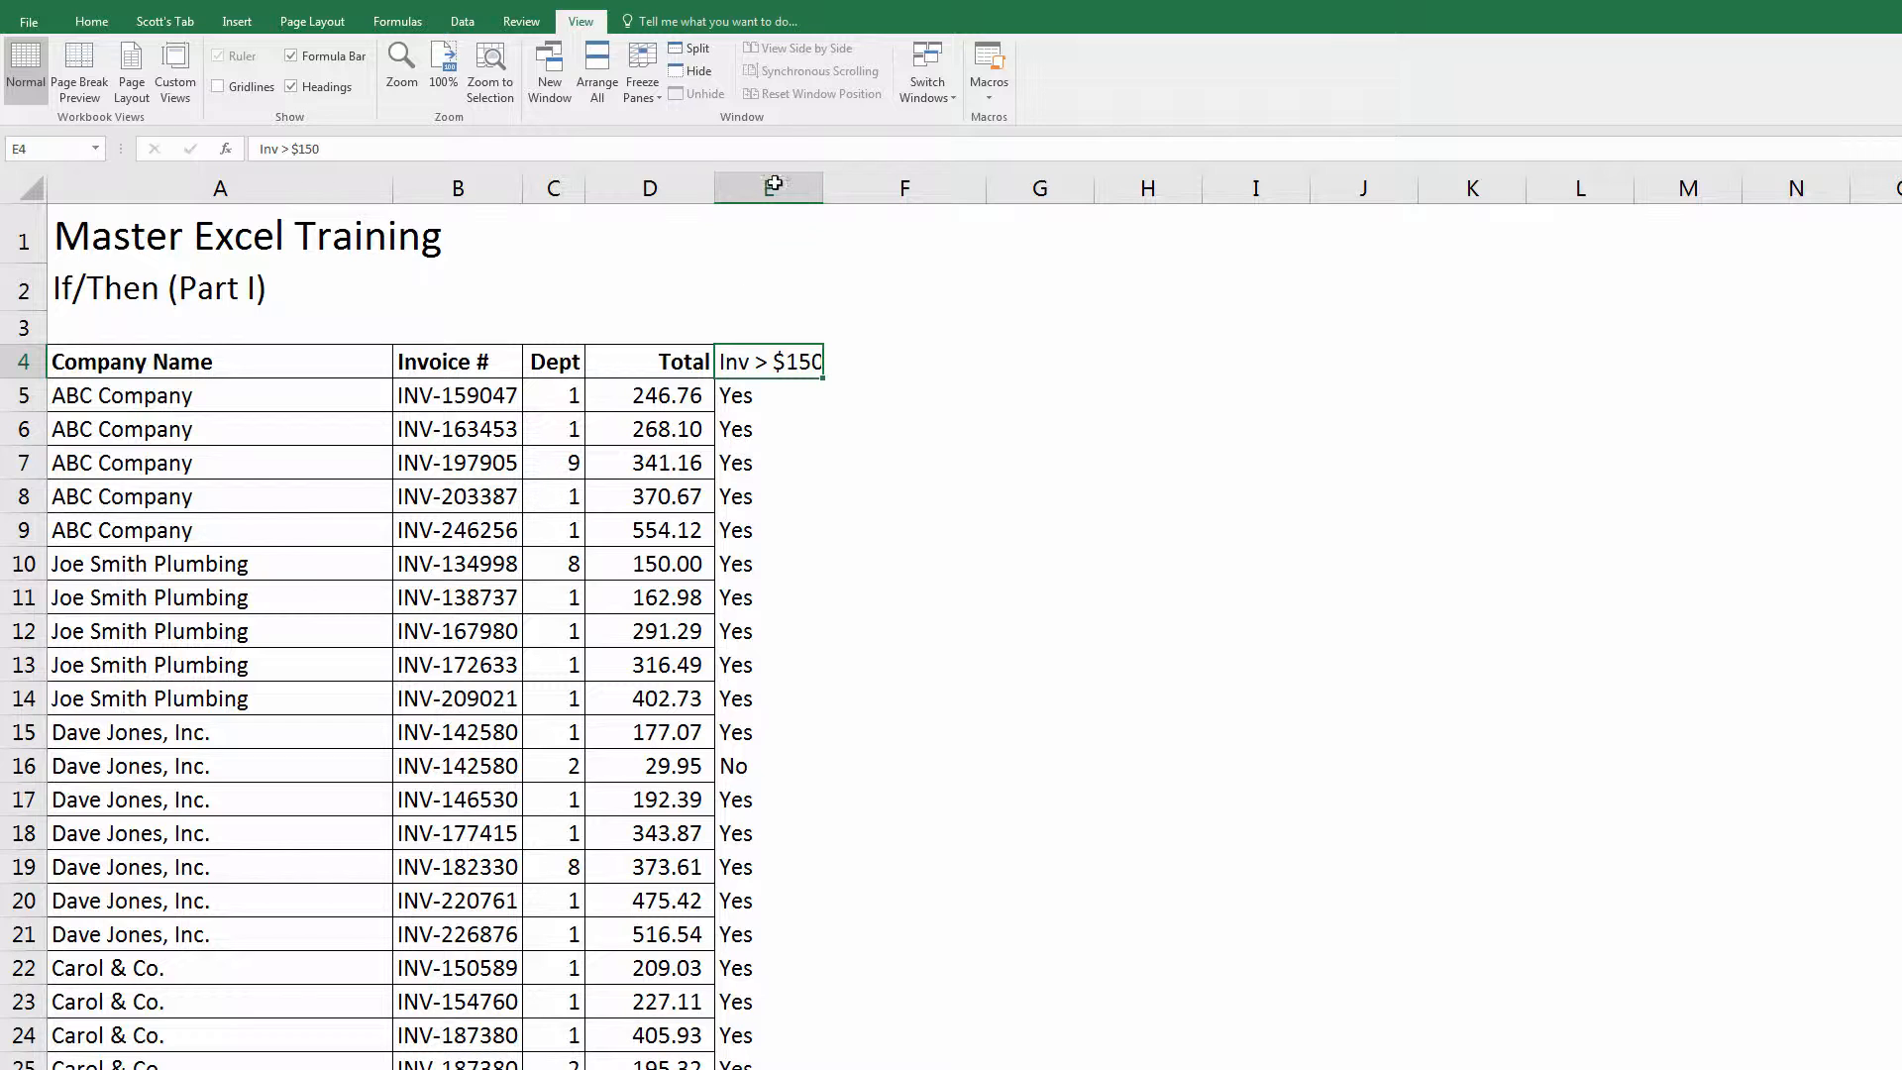
drag(823, 183, 855, 183)
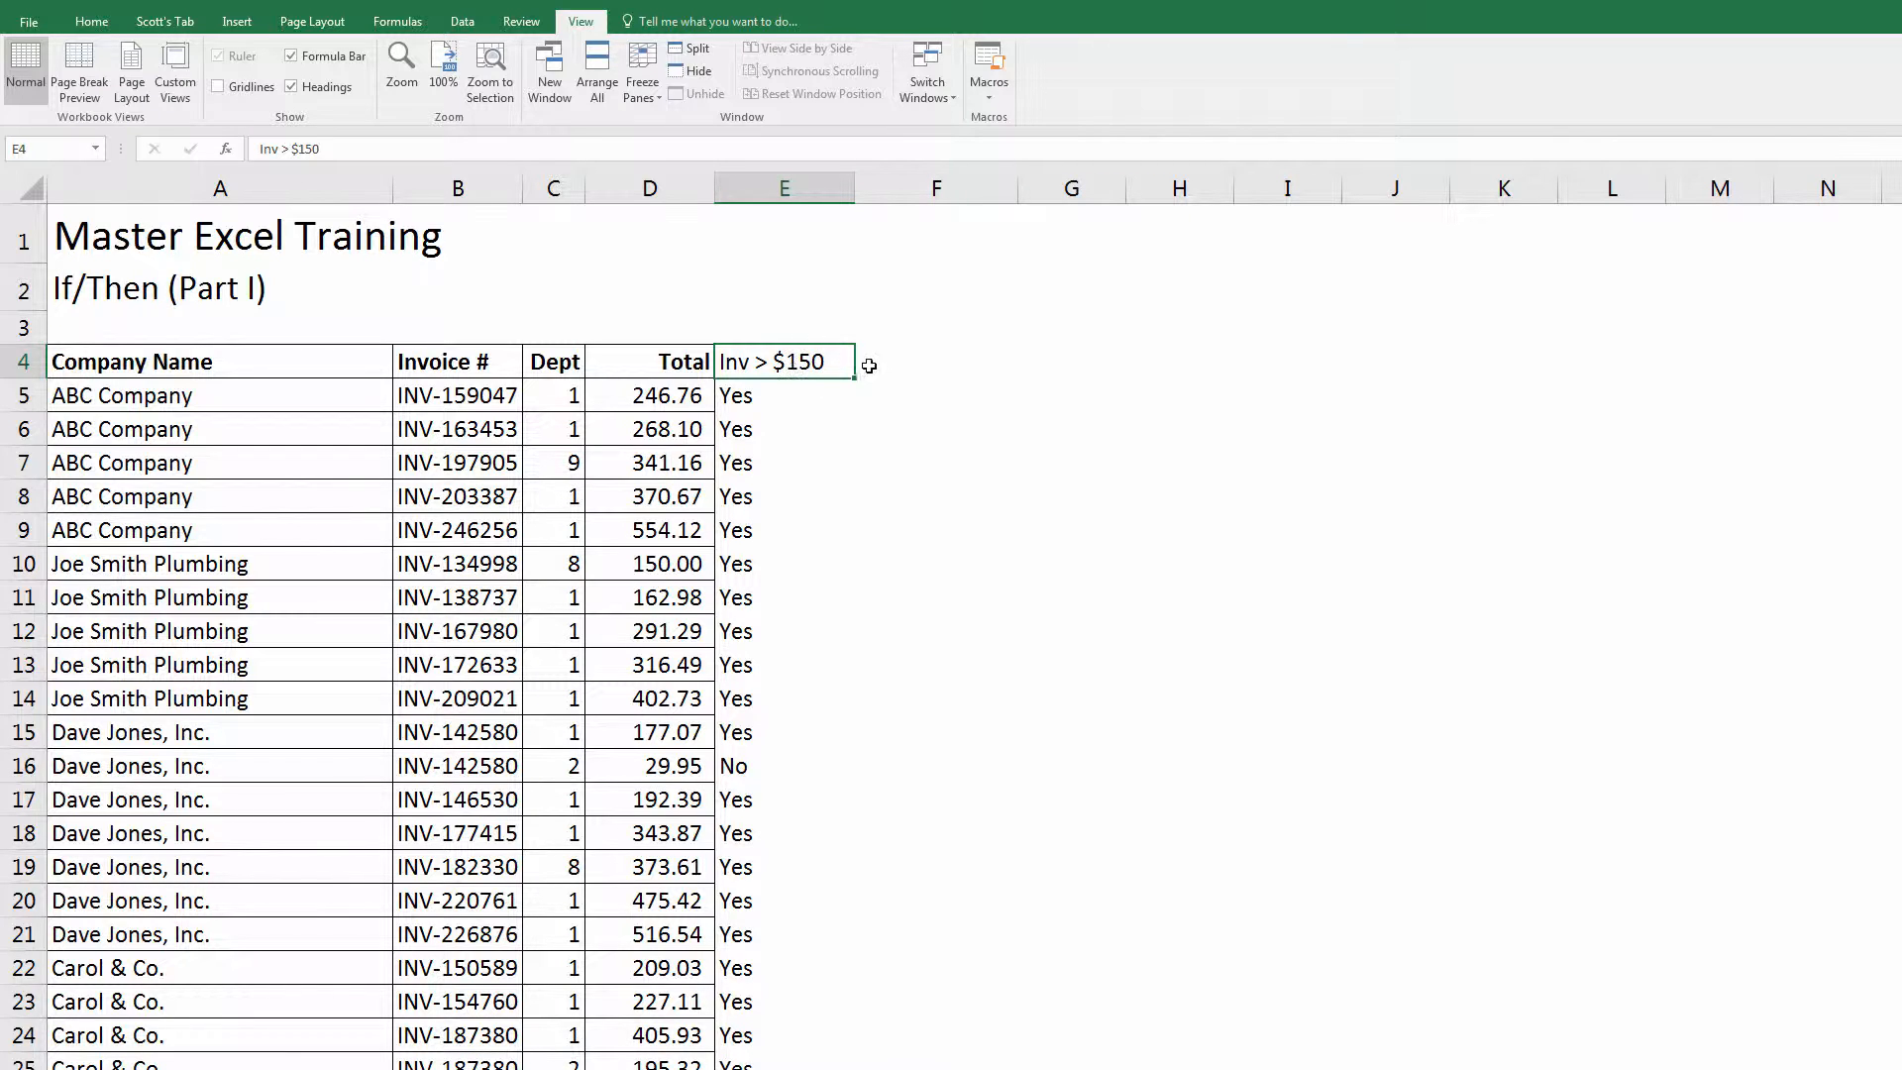
Step: Enter the header "Dept = 9" in cell F4
click(915, 359)
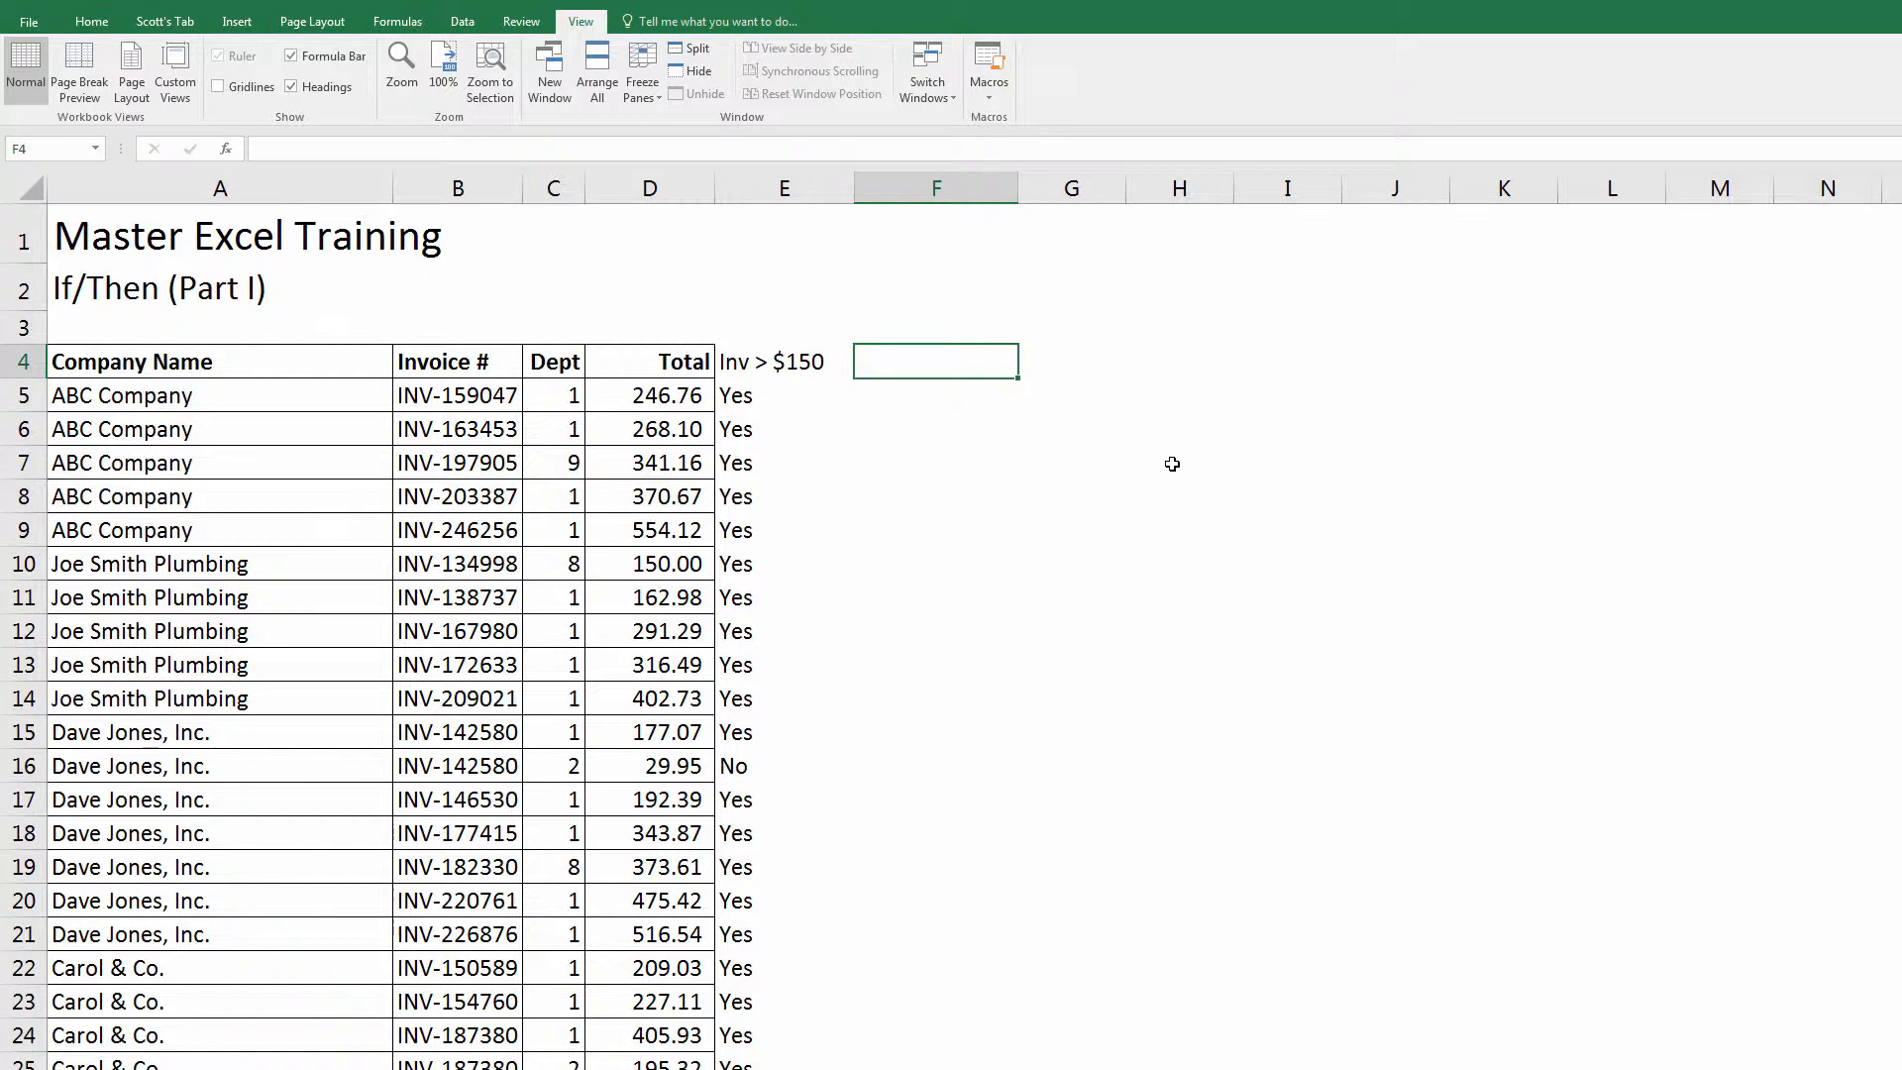
text(Dept)
text(= )
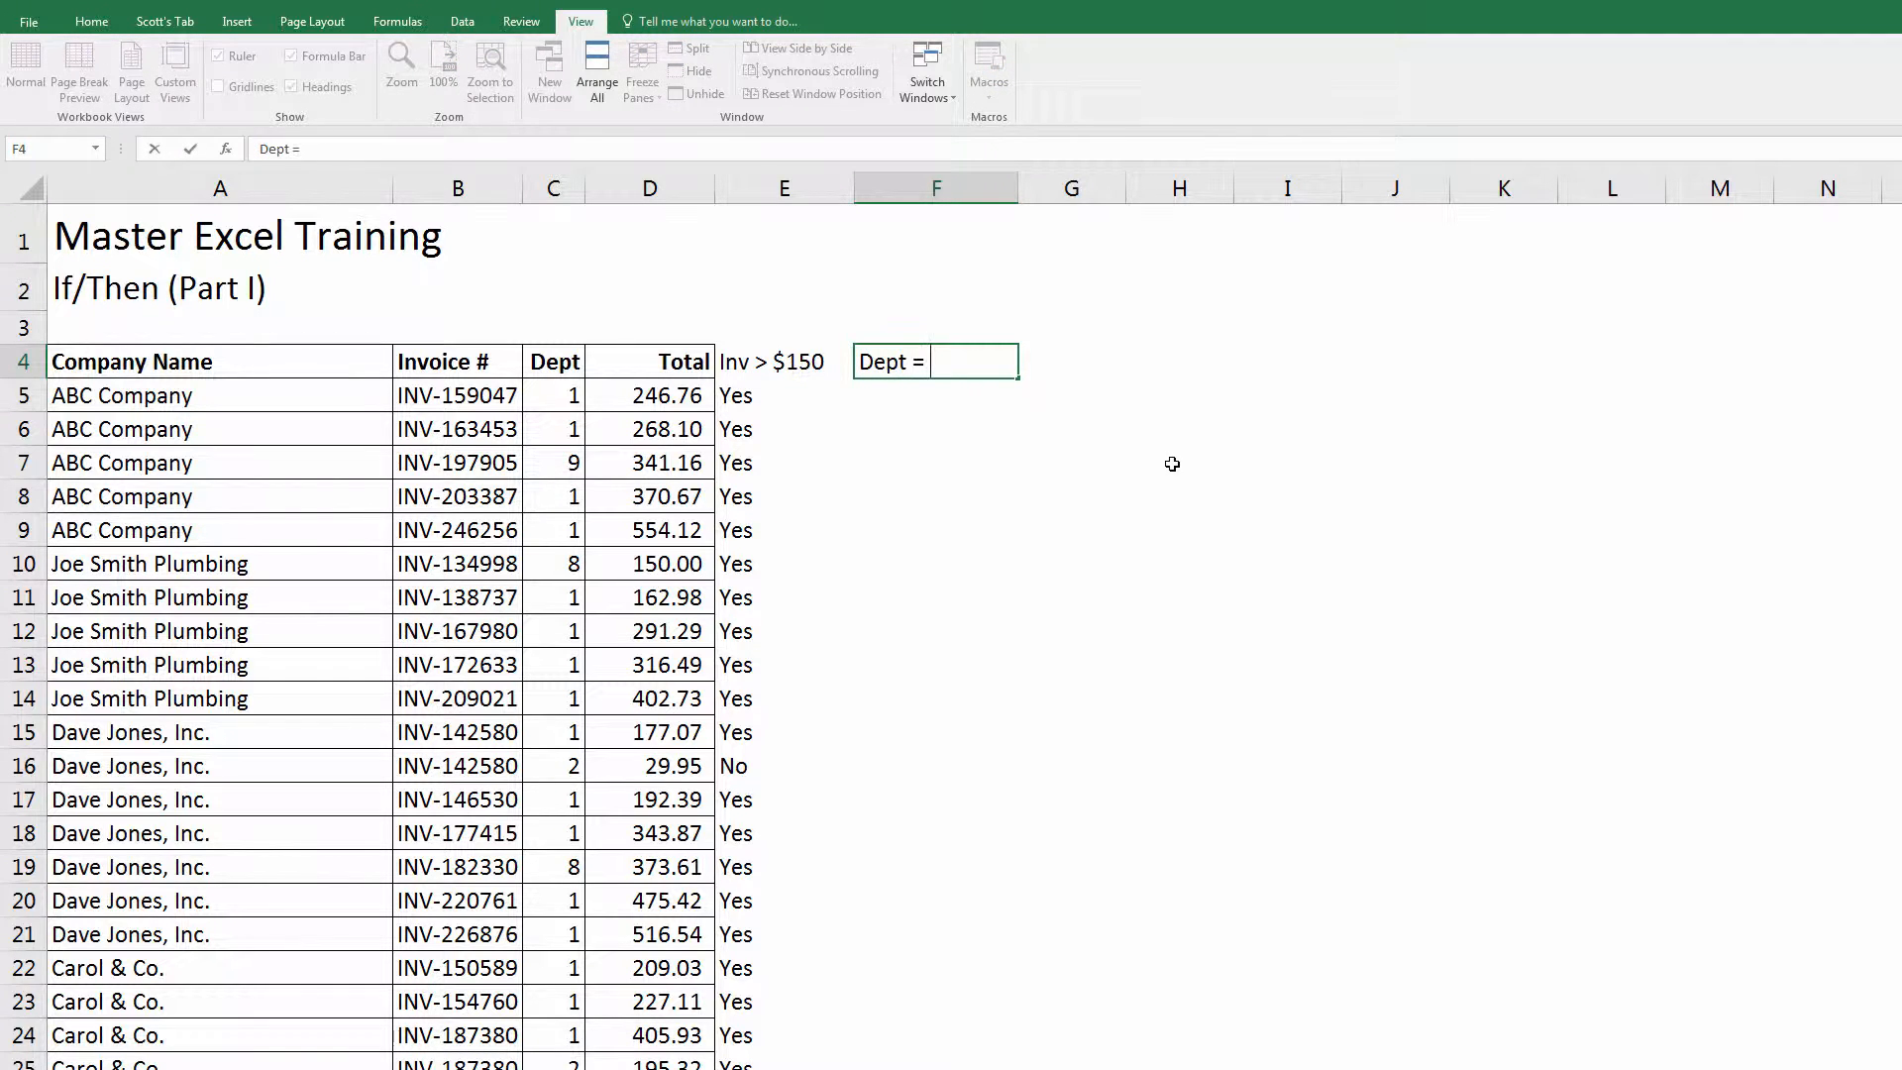
text(9)
key(Return)
Step: Enter the formula +IF(C5=9,"Yes",No) in cell F5, leaving No without quotation marks
text(+)
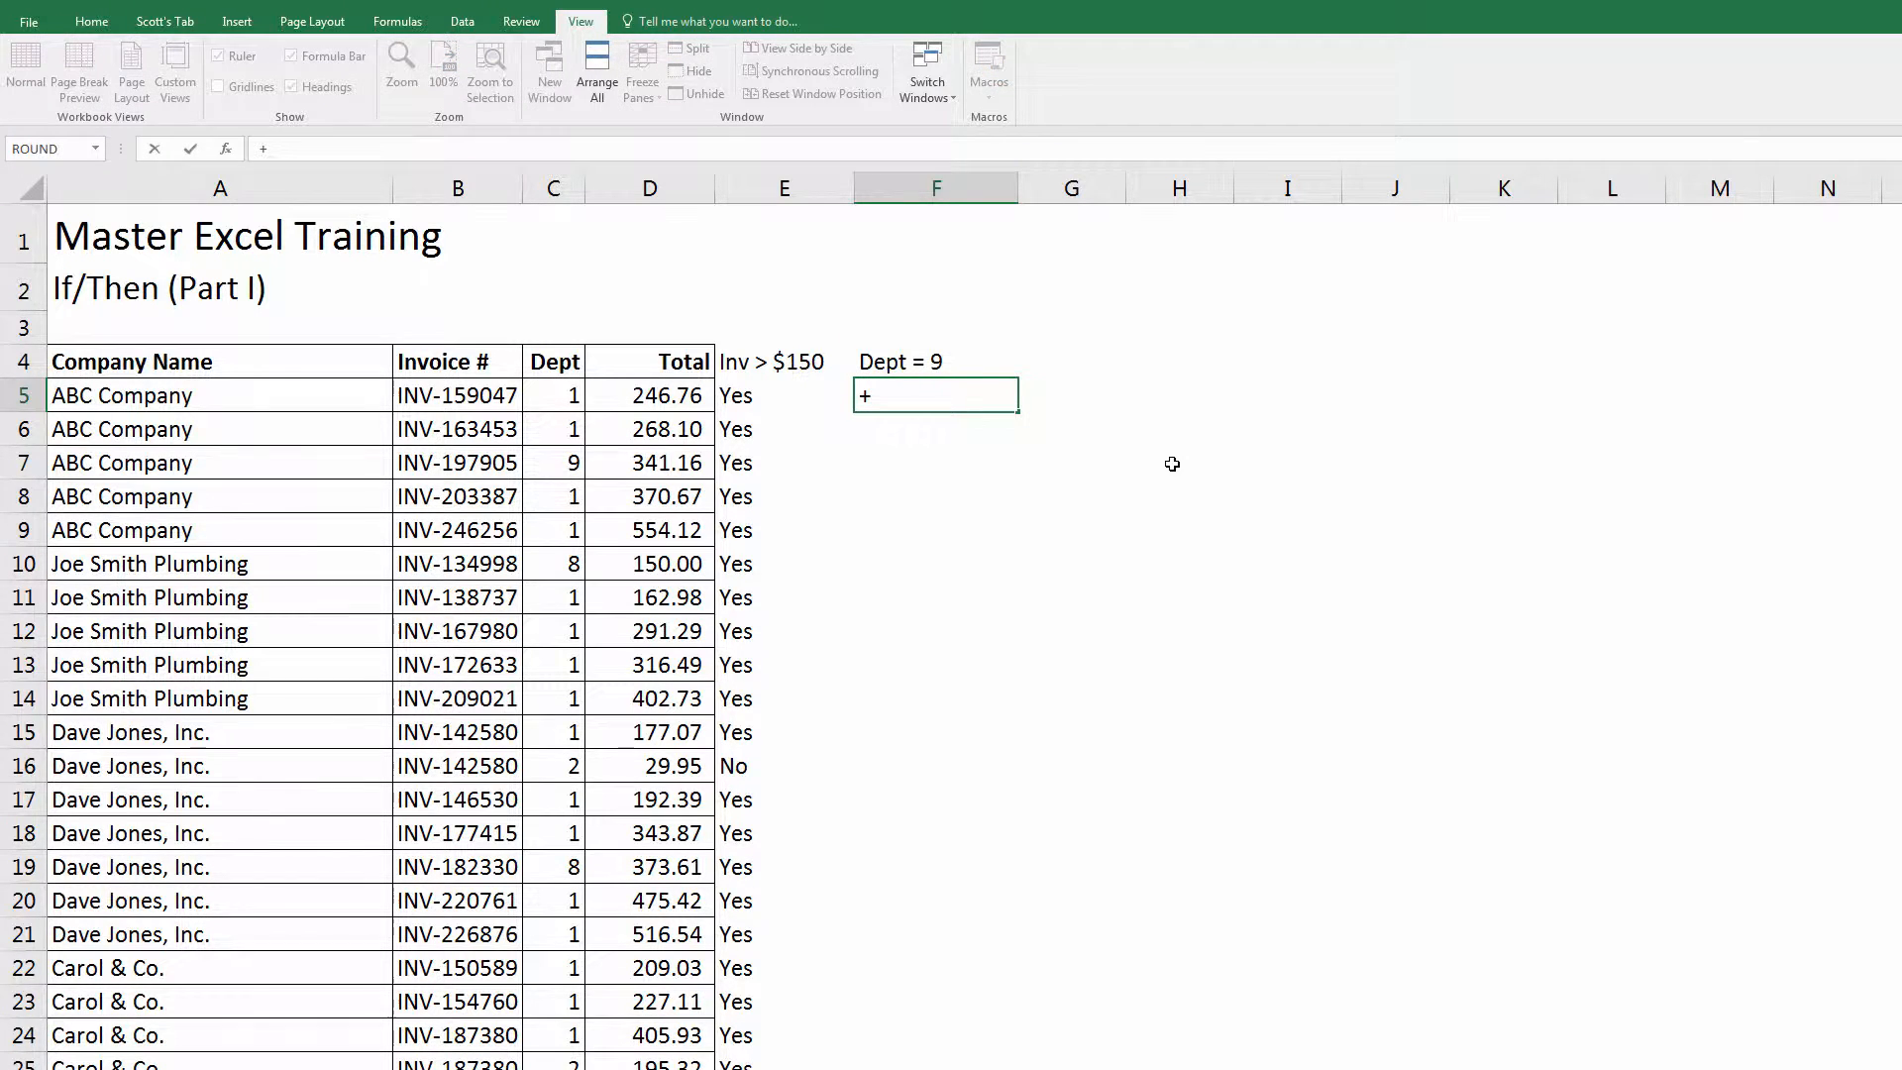
text(if)
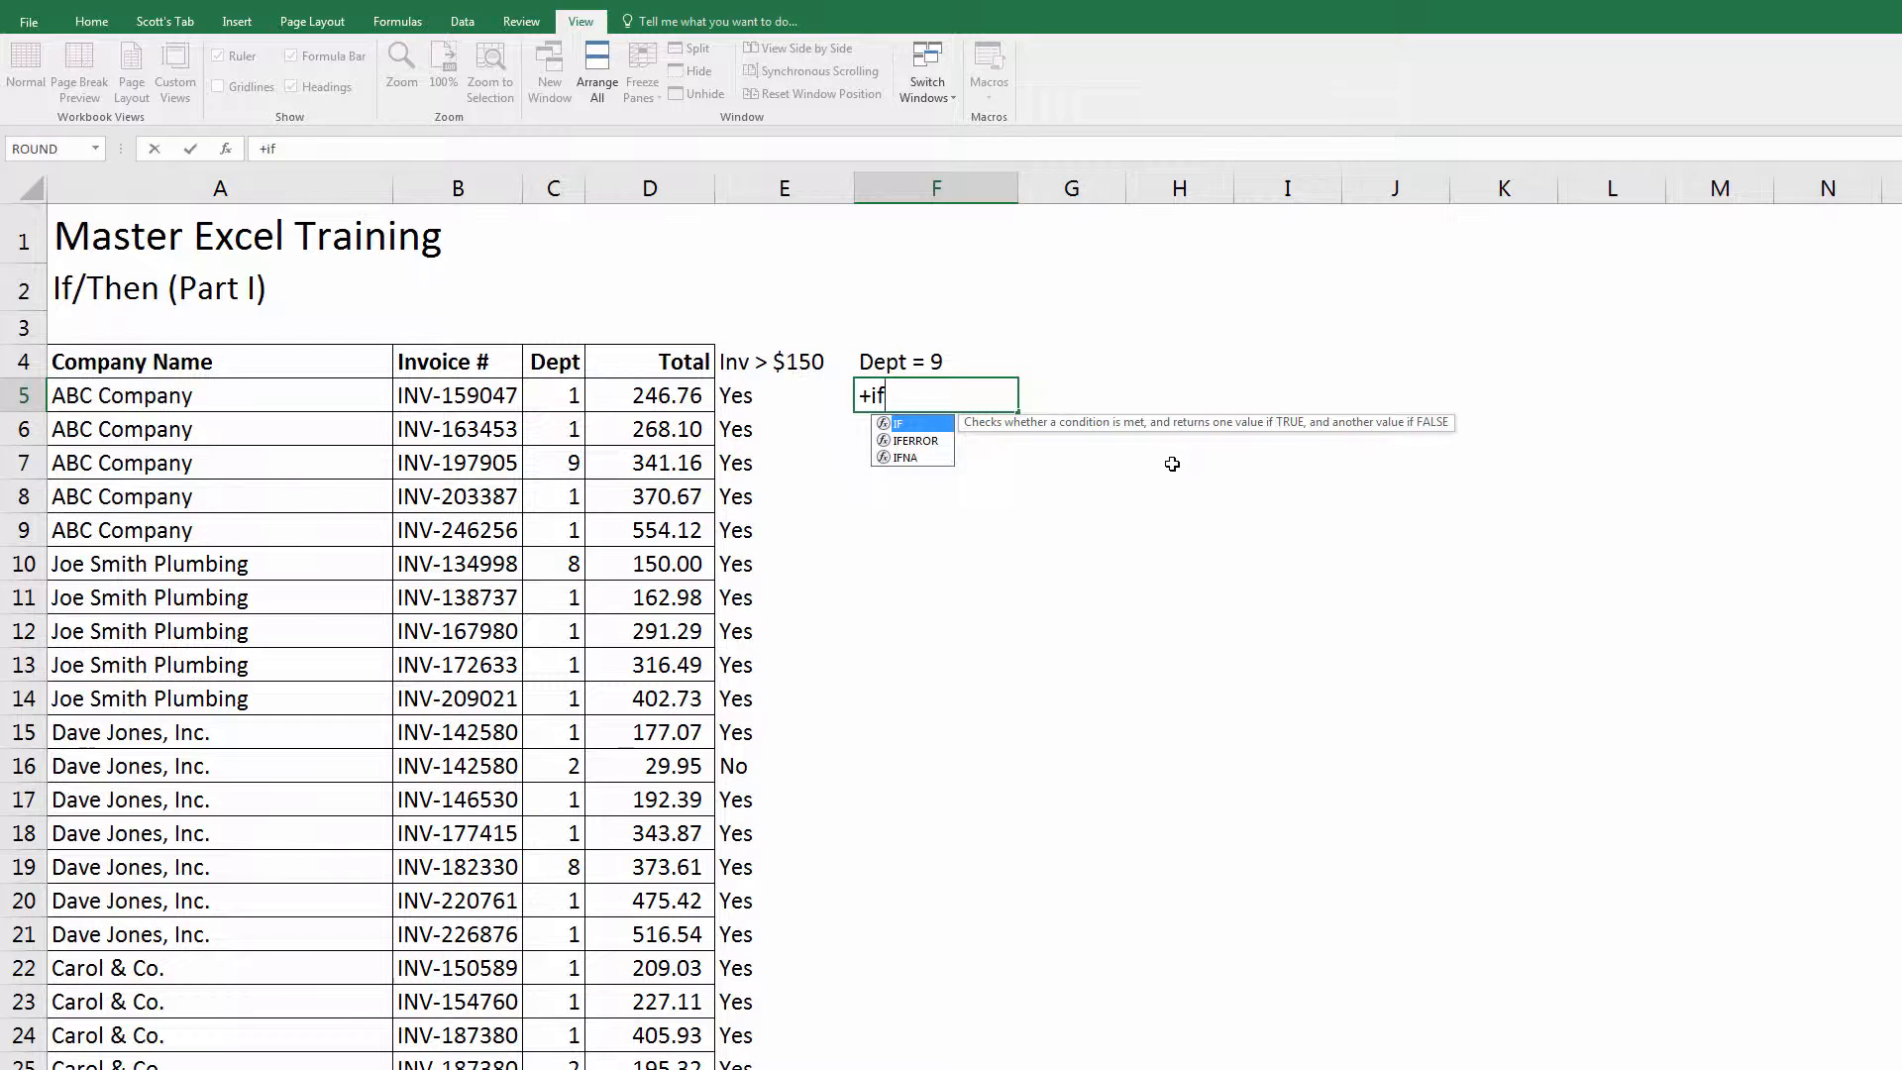
key(Tab)
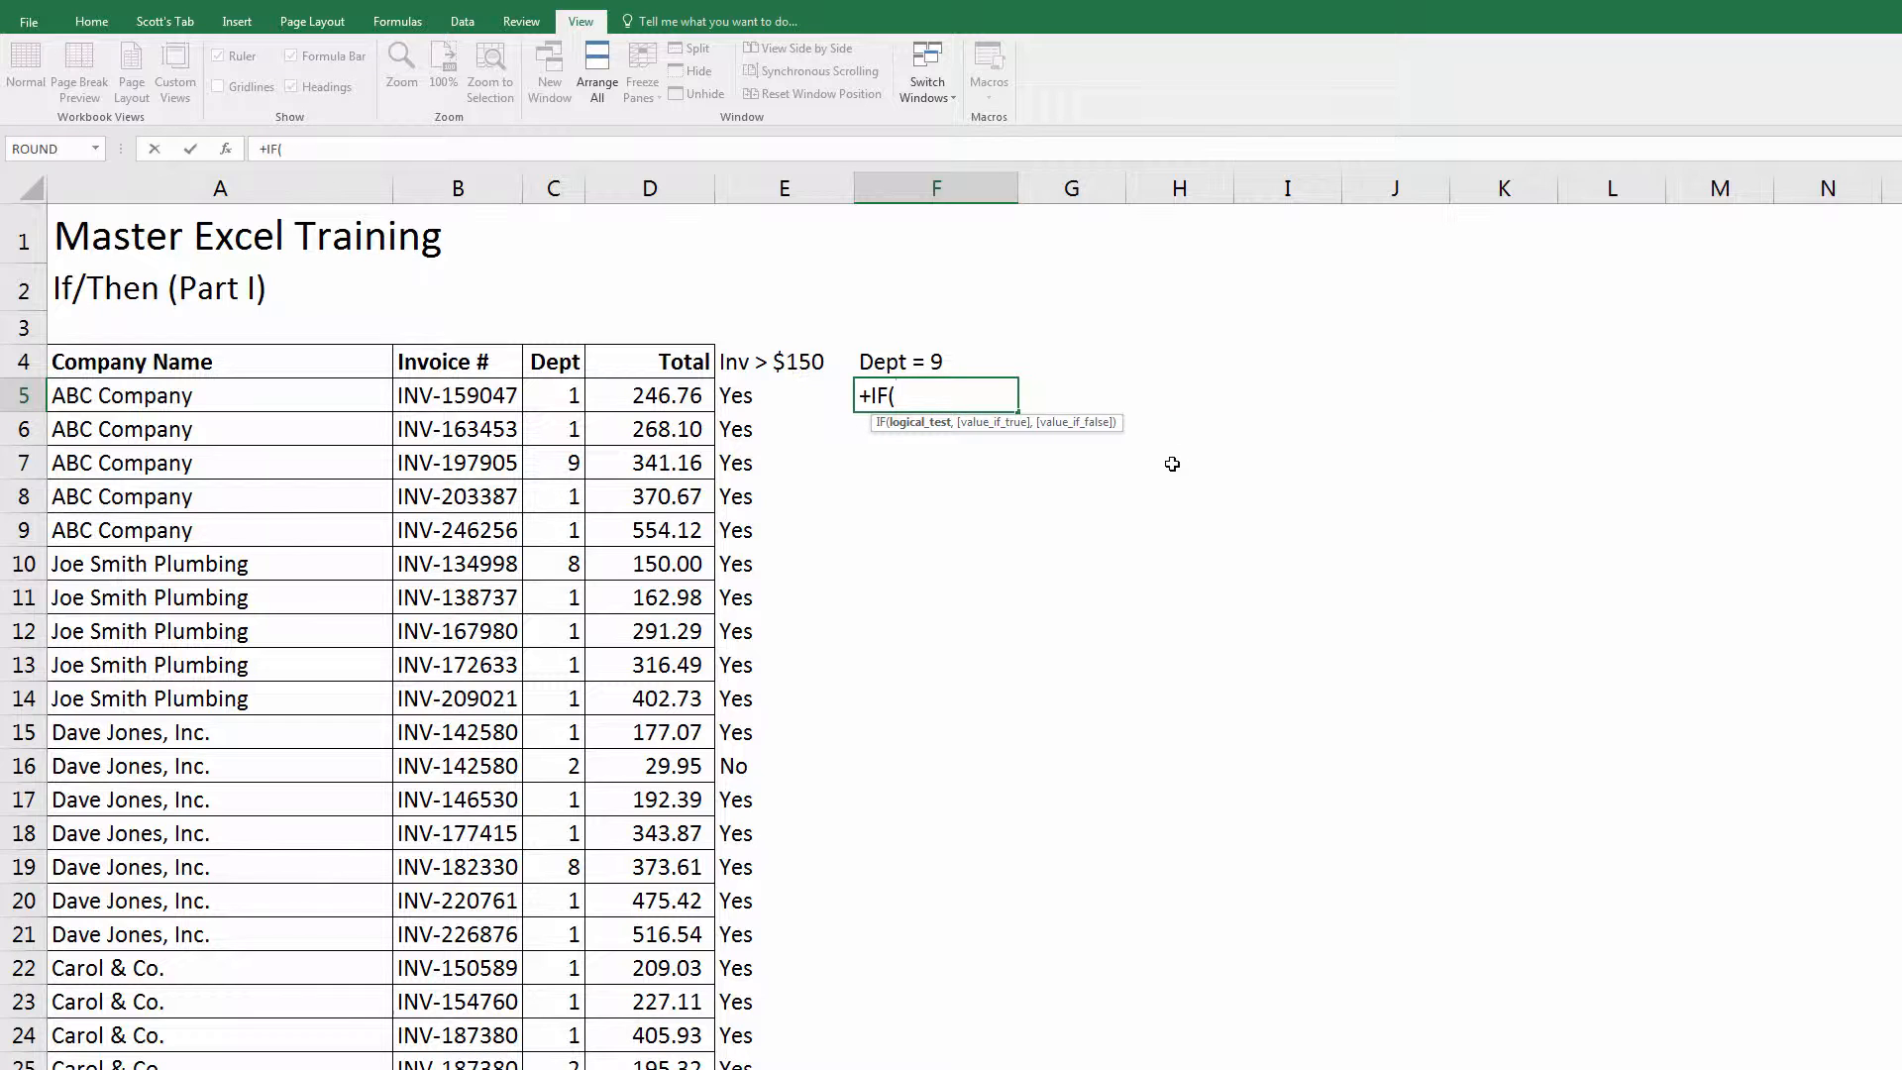
key(Left)
key(Left)
key(Left)
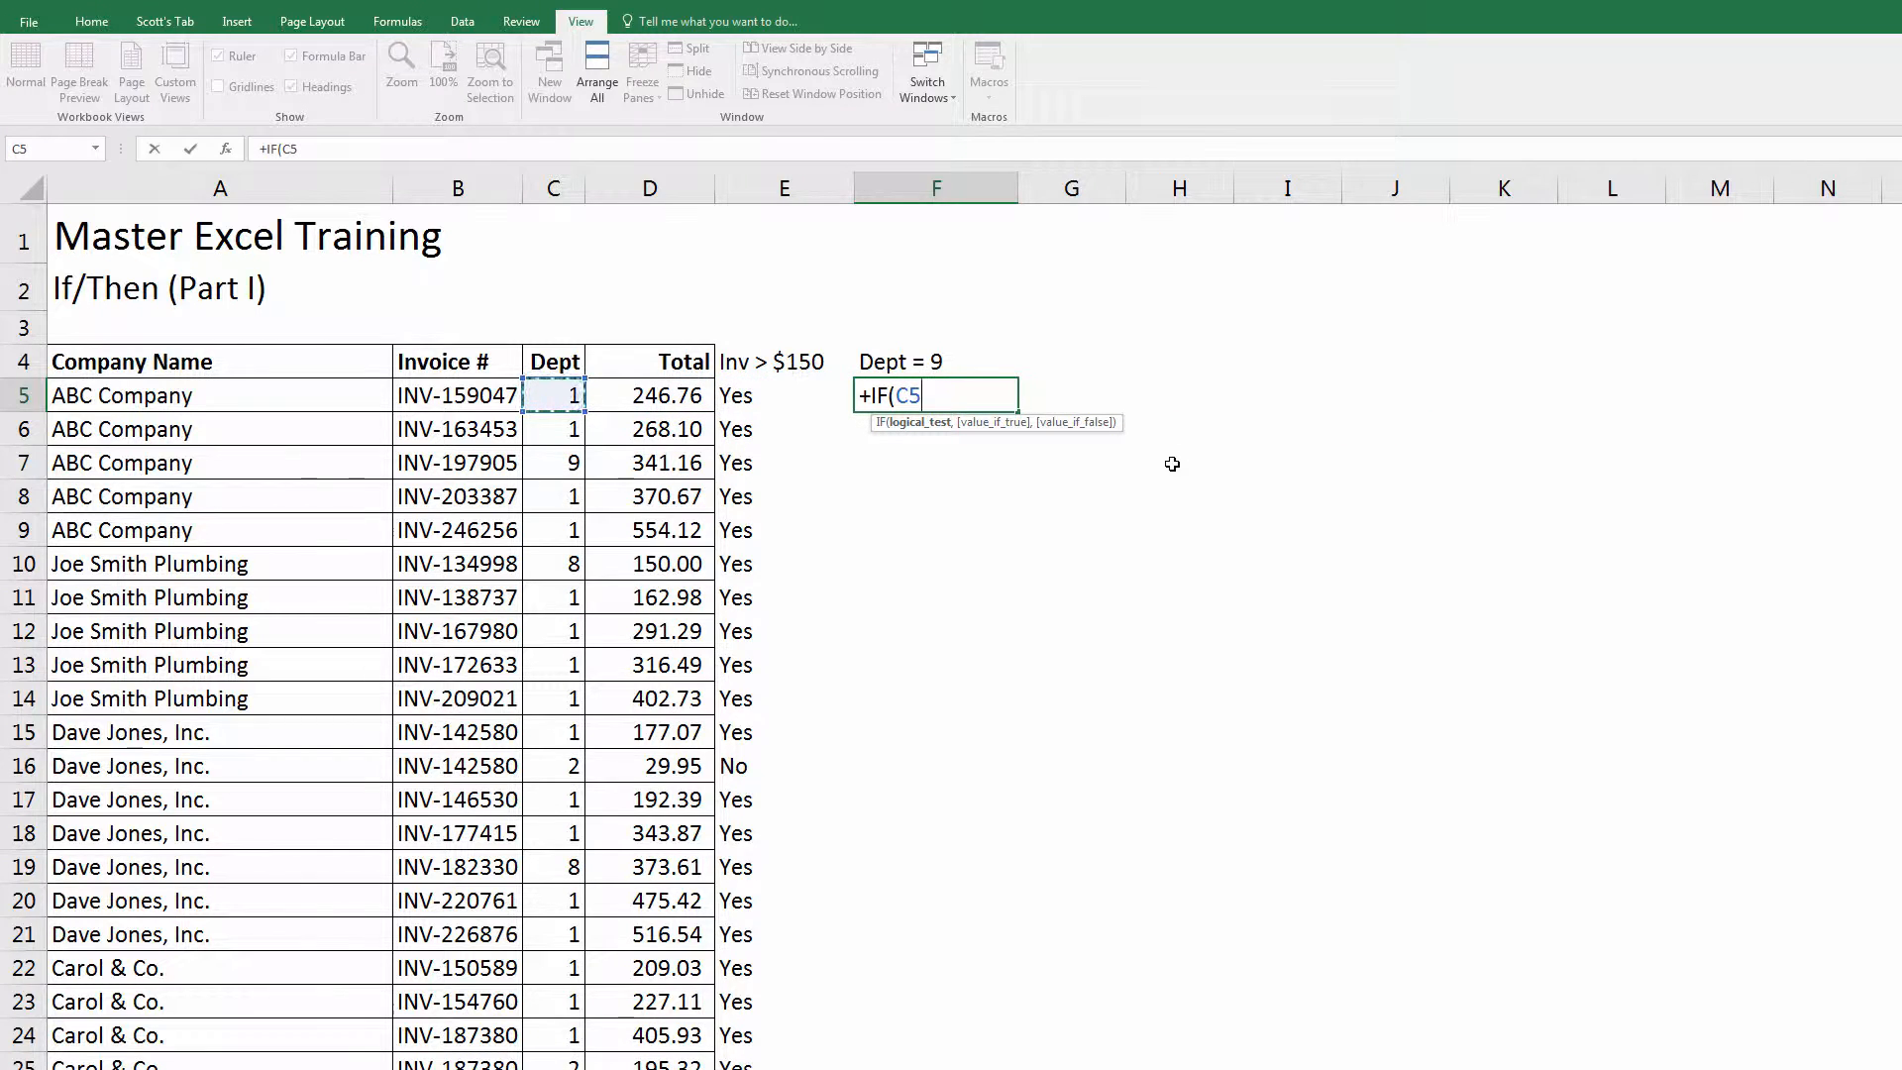
text(=9,)
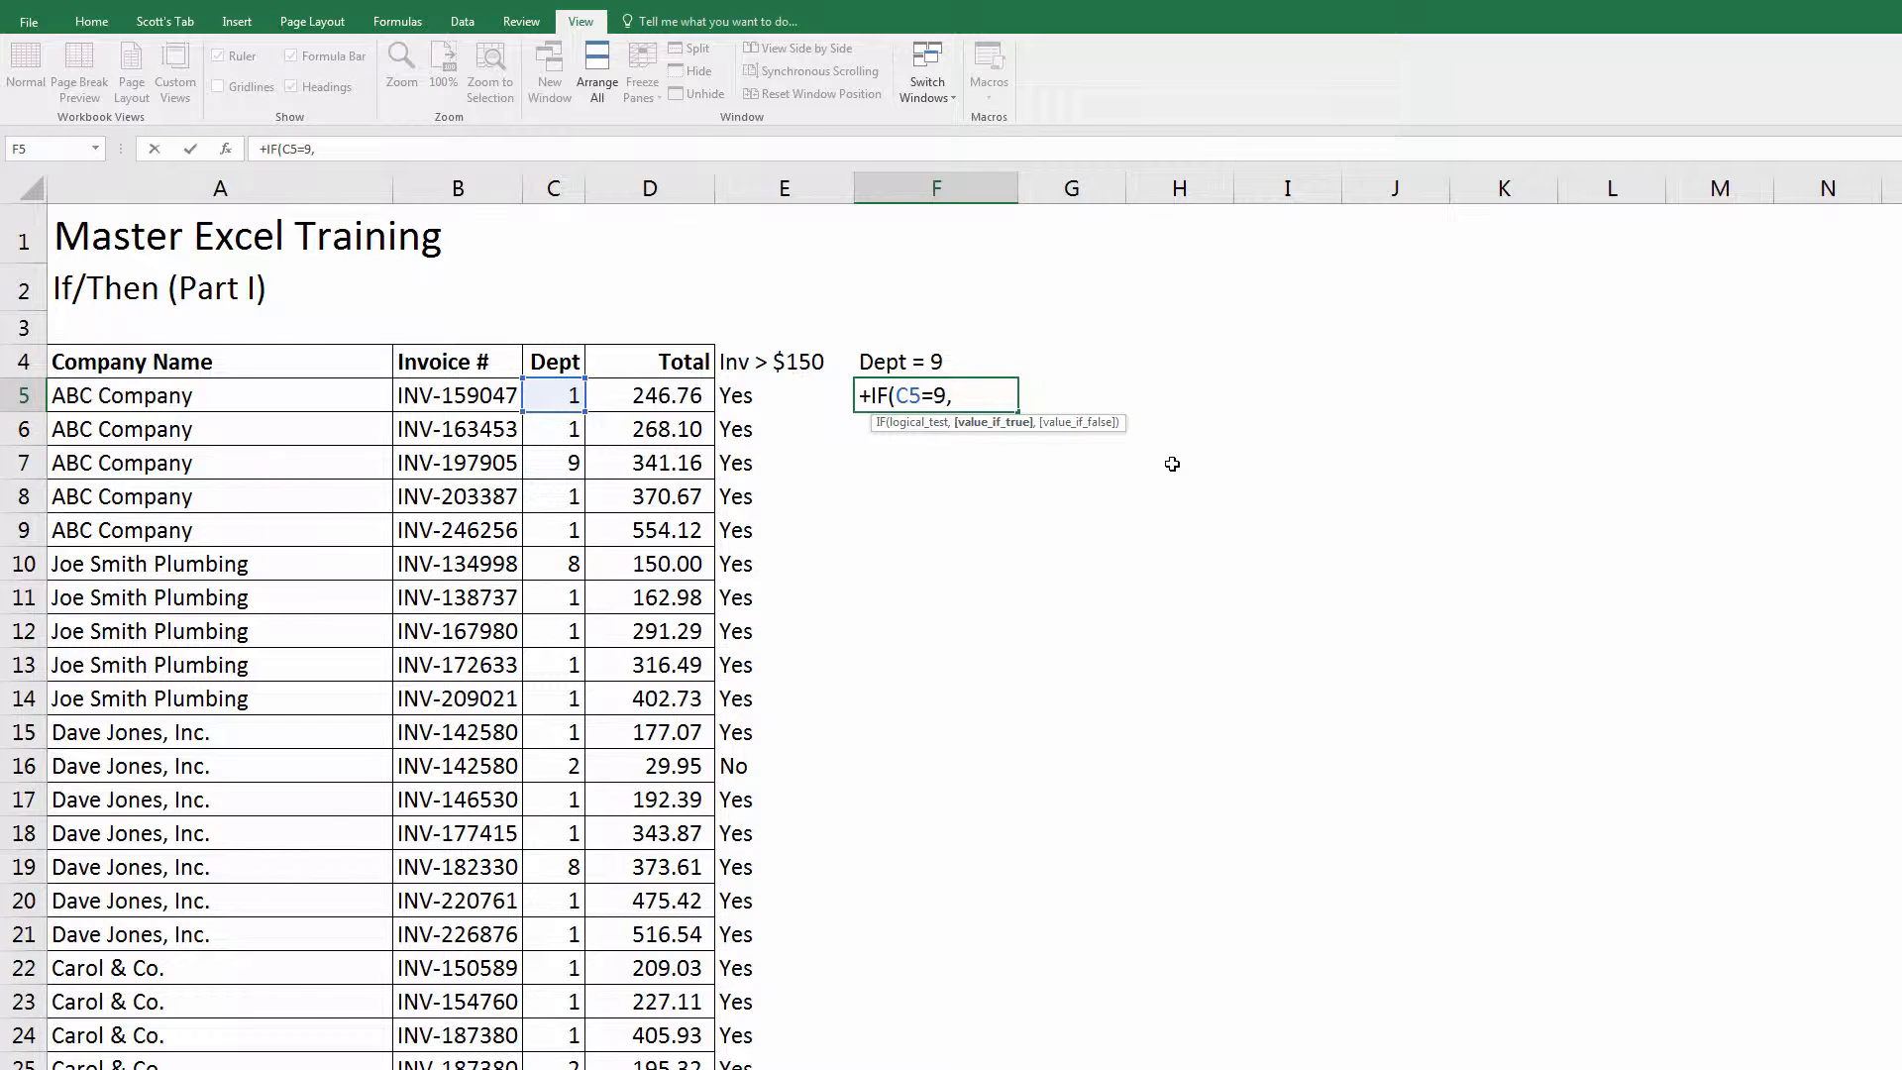
text("Yes",)
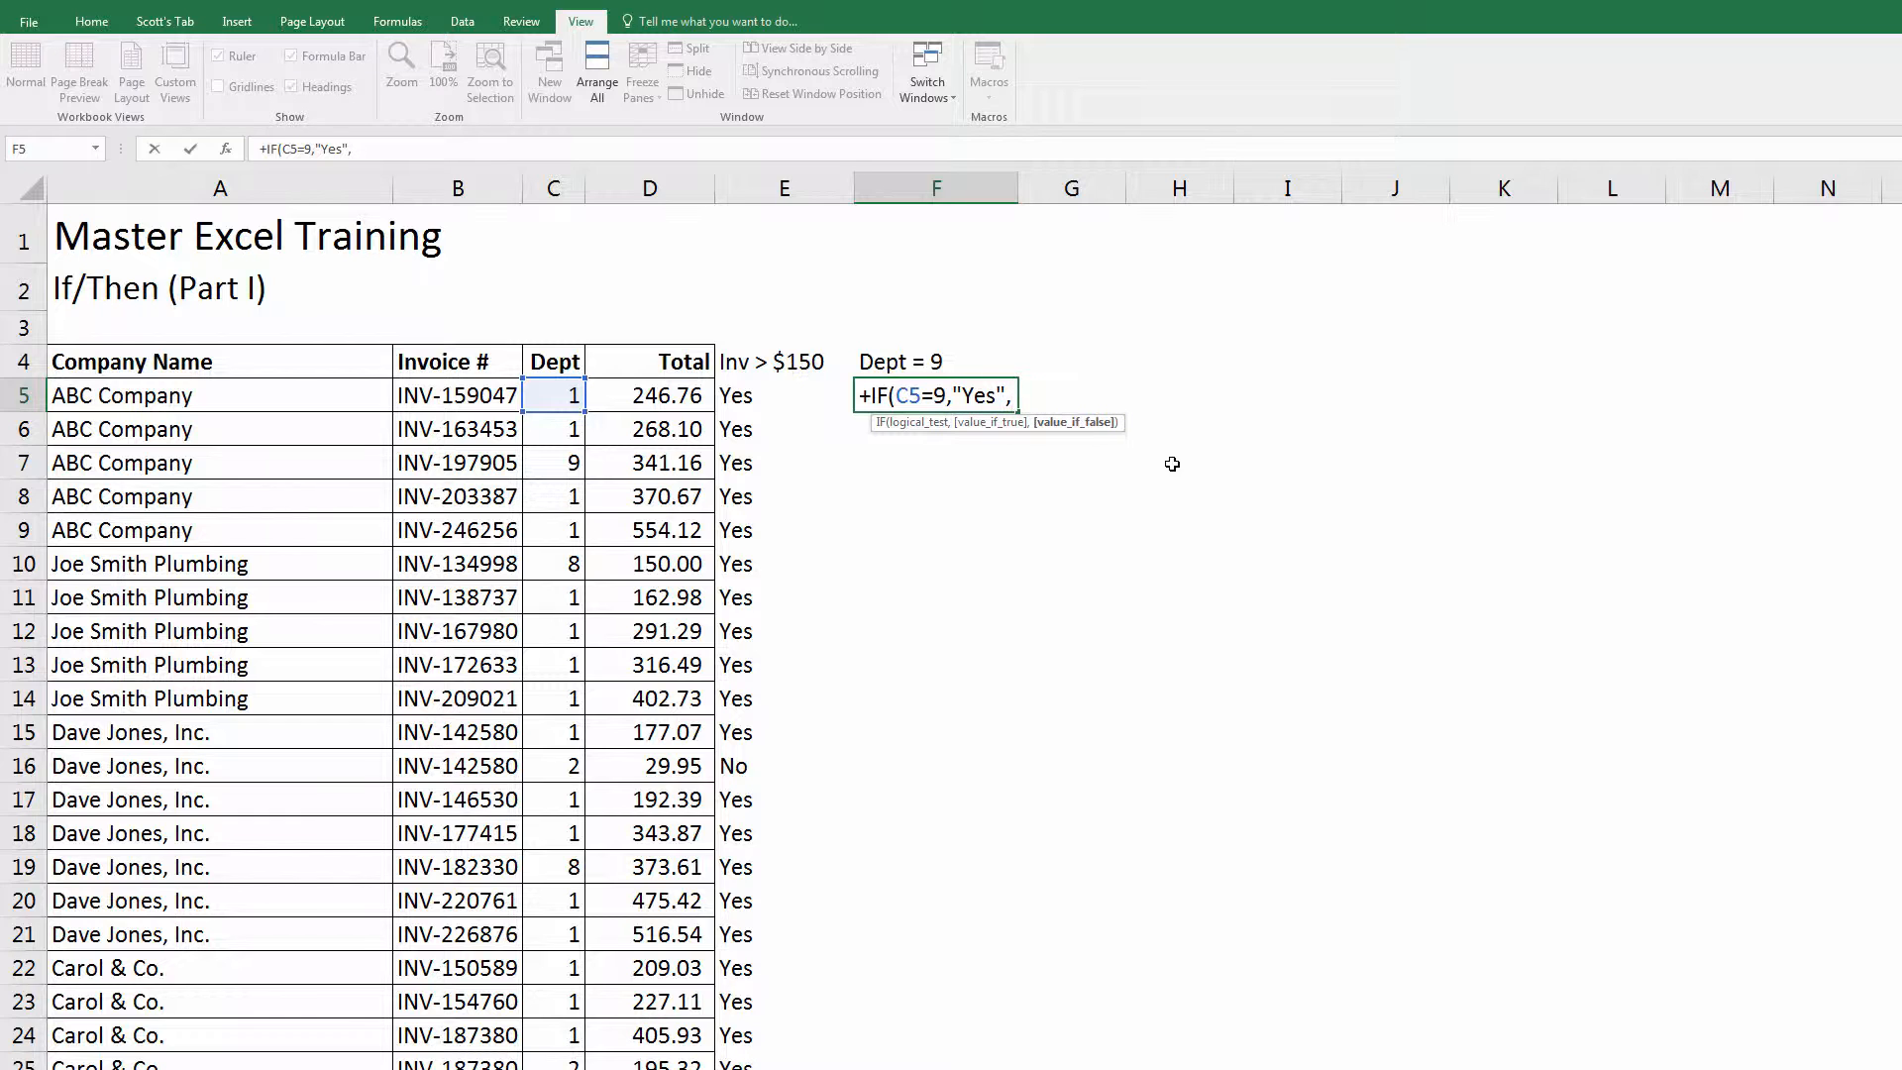
text(no))
key(Return)
key(Up)
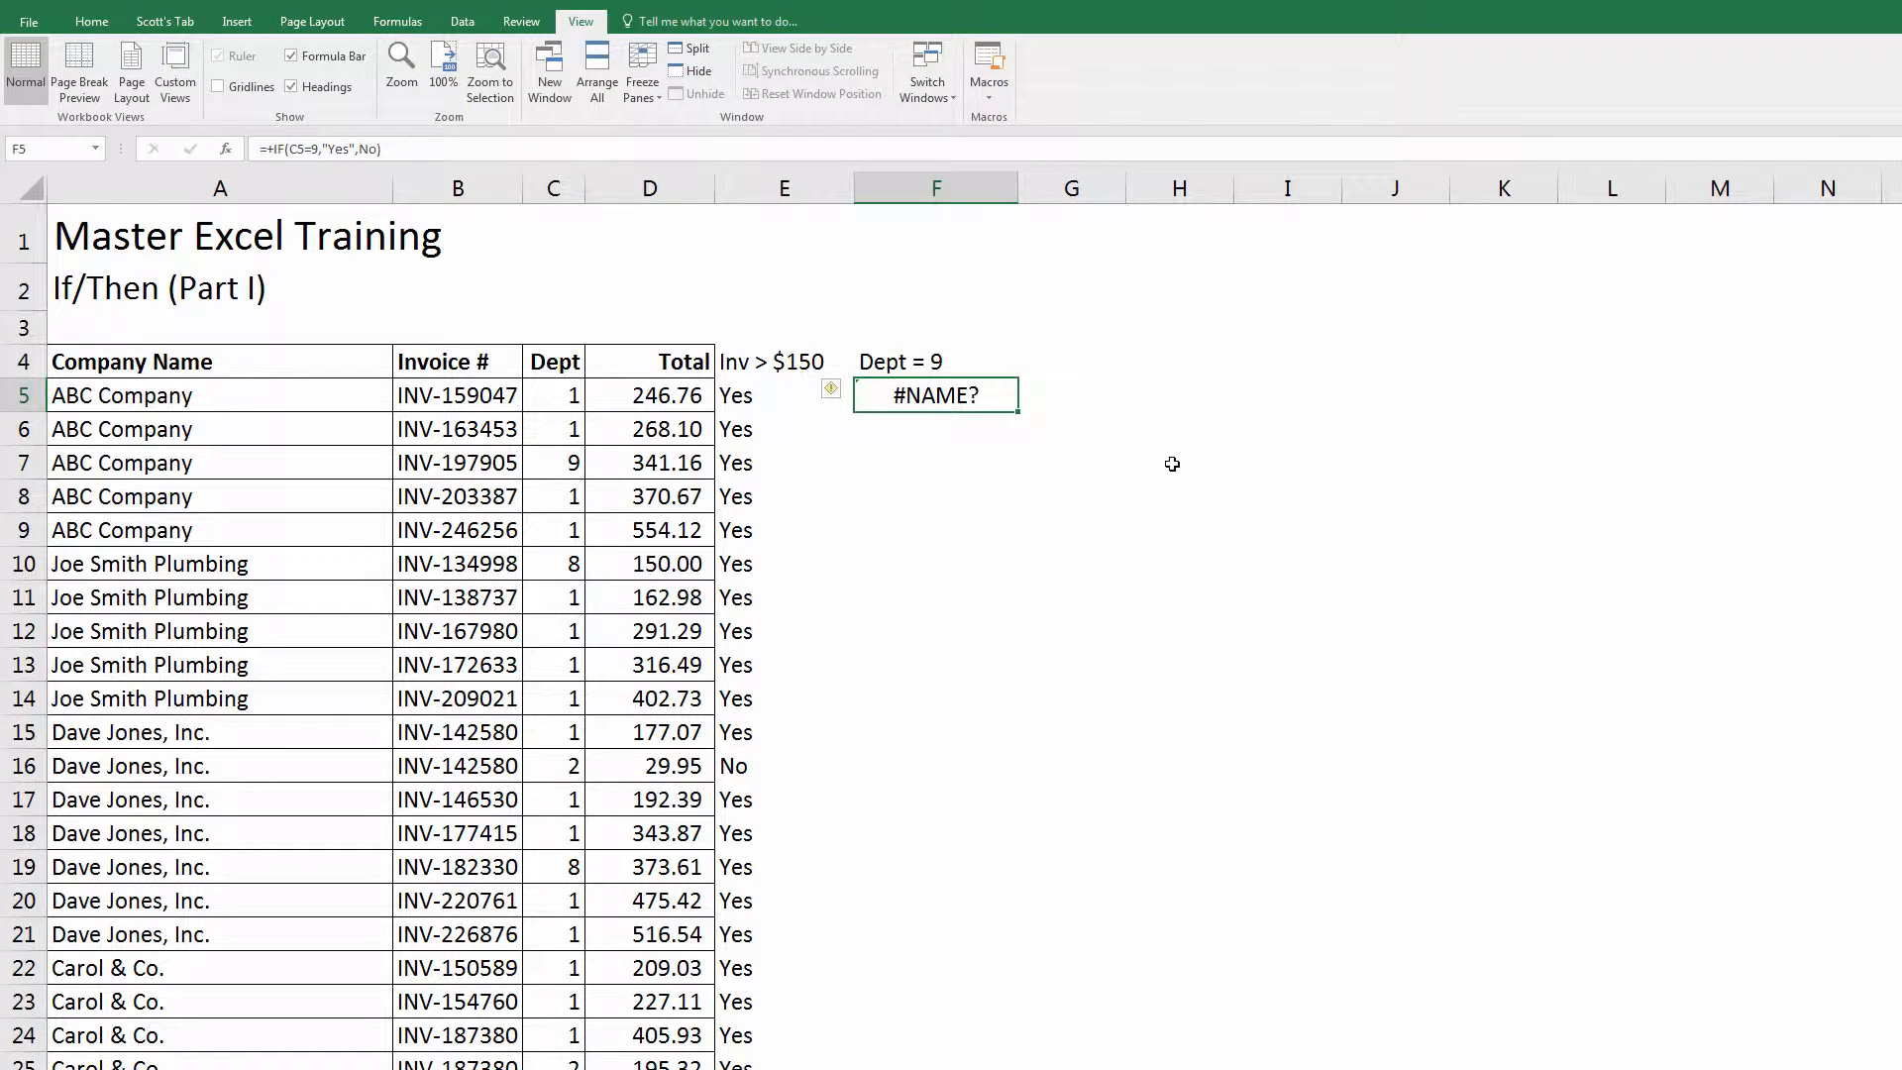
Step: Put quotation marks around No in the F5 formula so it reads =+IF(C5=9,"Yes","No")
key(F2)
key(Left)
key(Left)
key(Left)
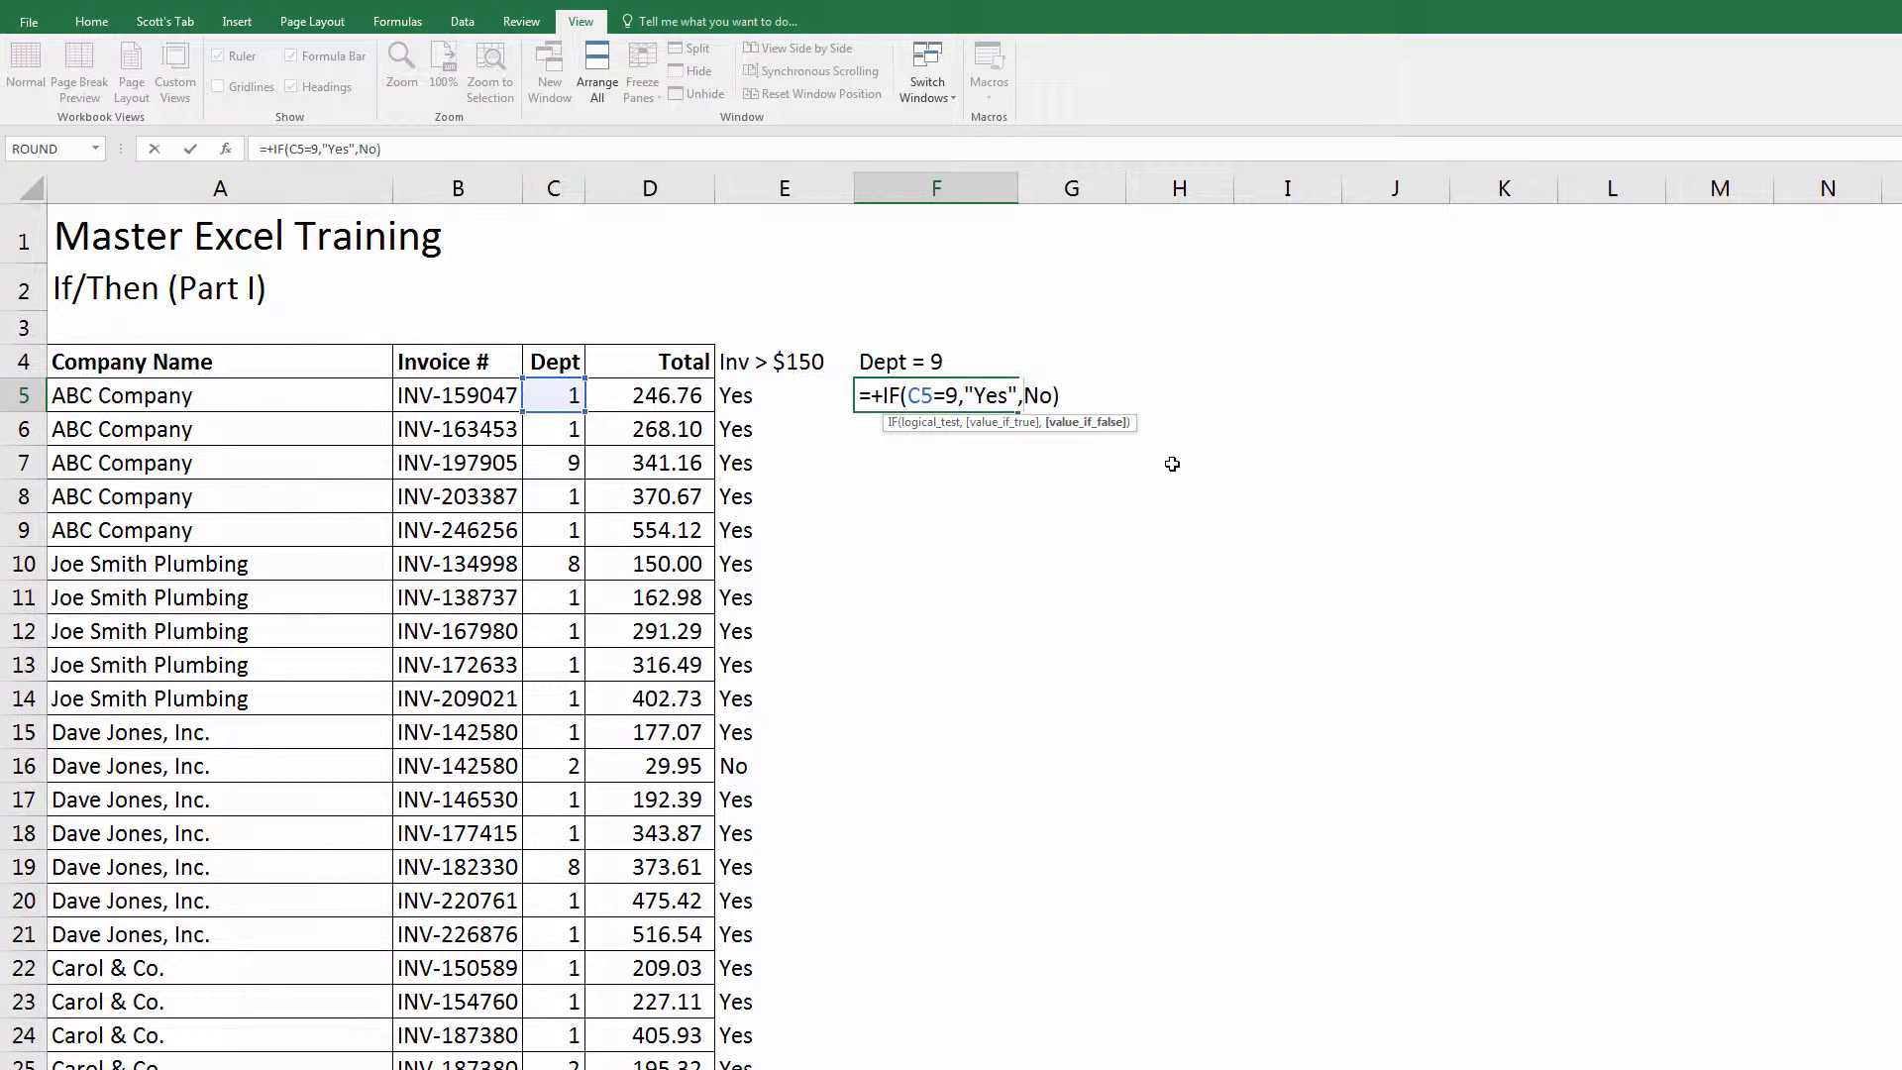
text(")
key(Right)
key(Right)
text(")
key(Return)
Step: Copy the F5 formula down through the remaining invoice rows of column F
key(Up)
key(ctrl+c)
key(Down)
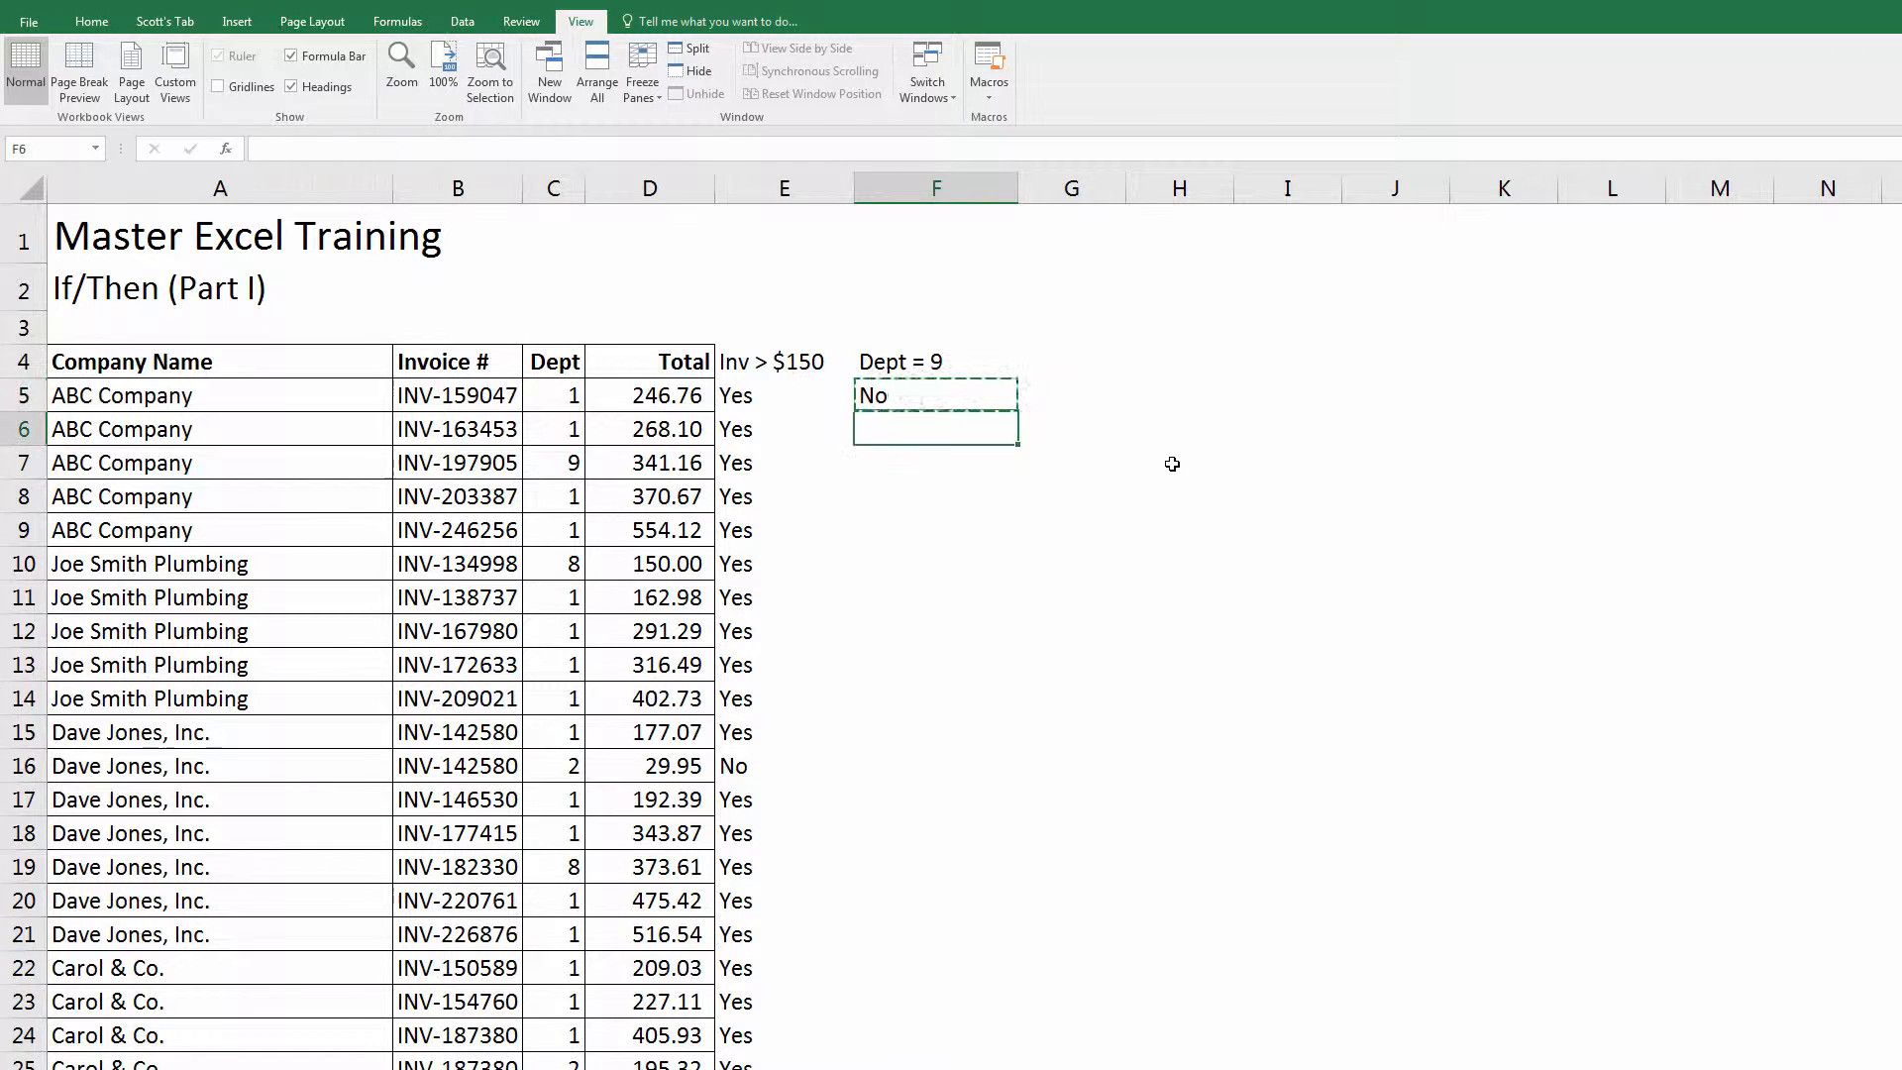
key(Return)
key(ctrl+c)
key(Down)
key(Return)
key(ctrl+c)
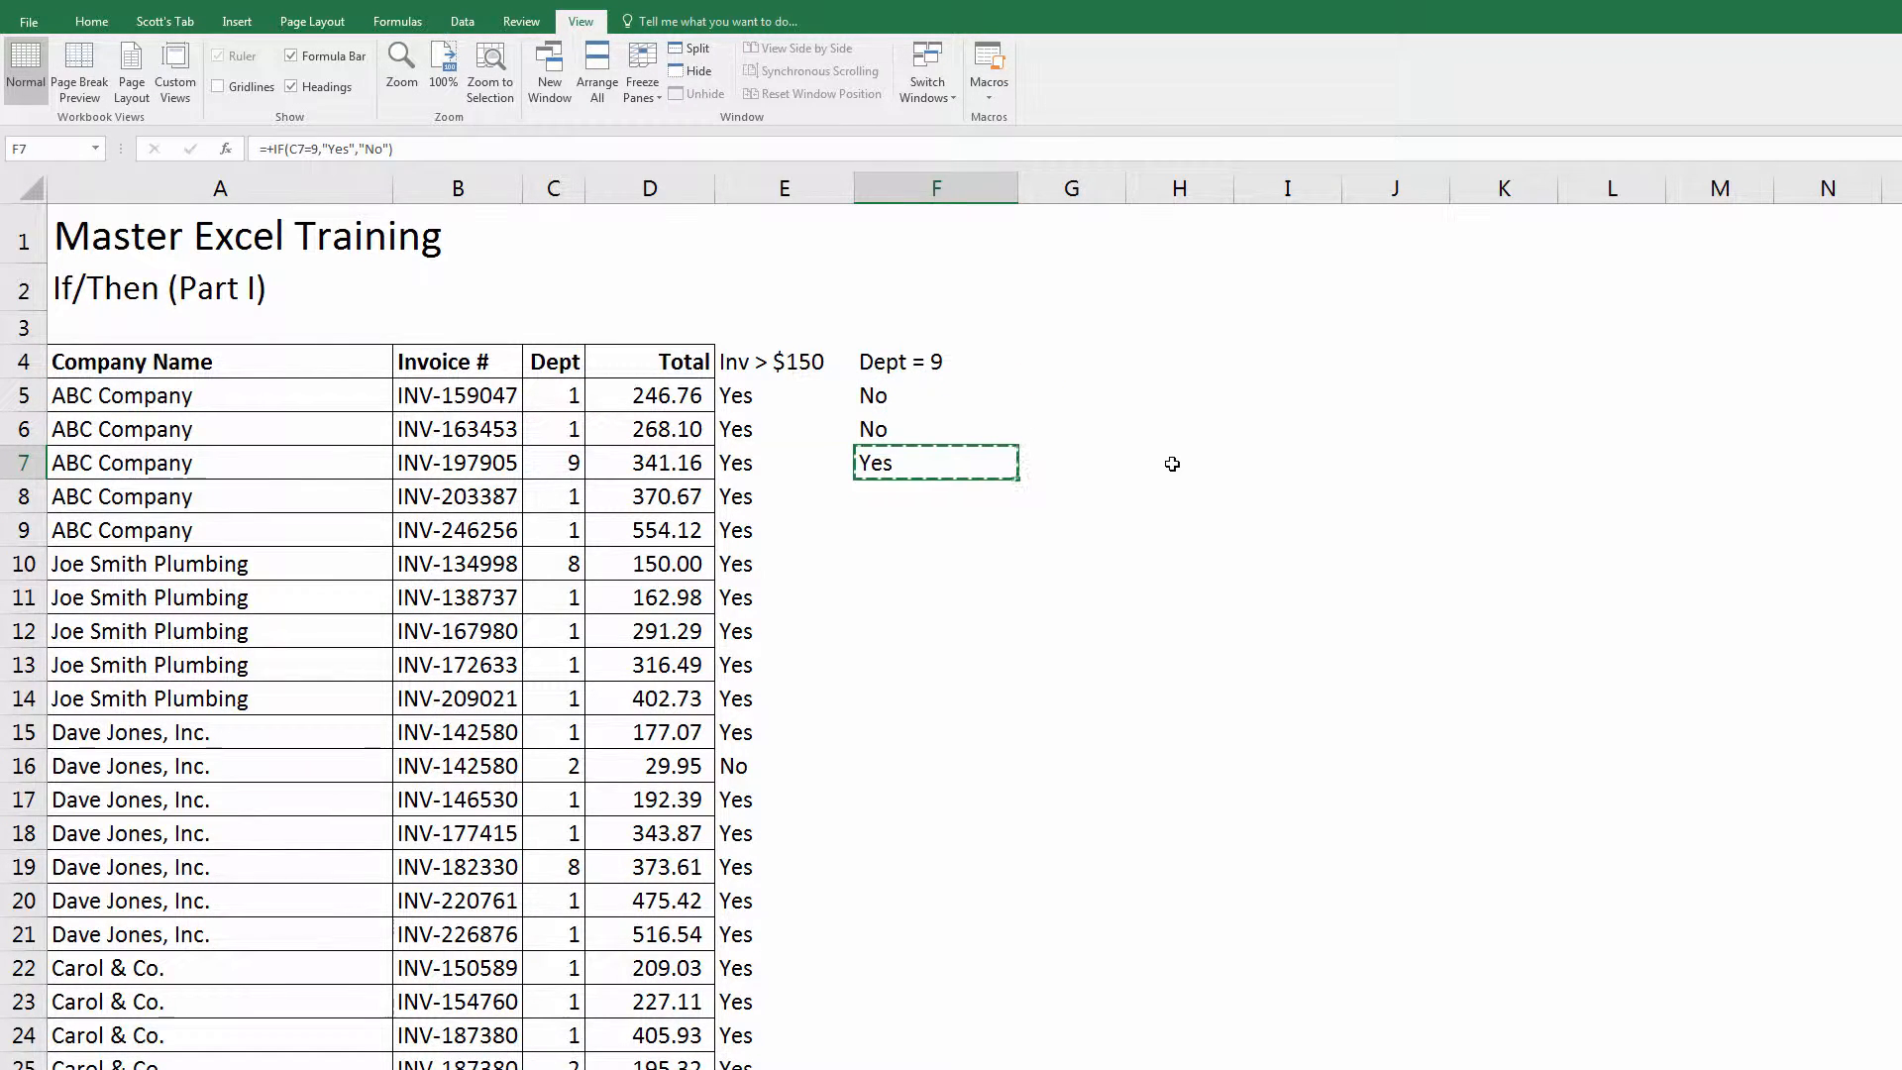
key(Escape)
double_click(1021, 480)
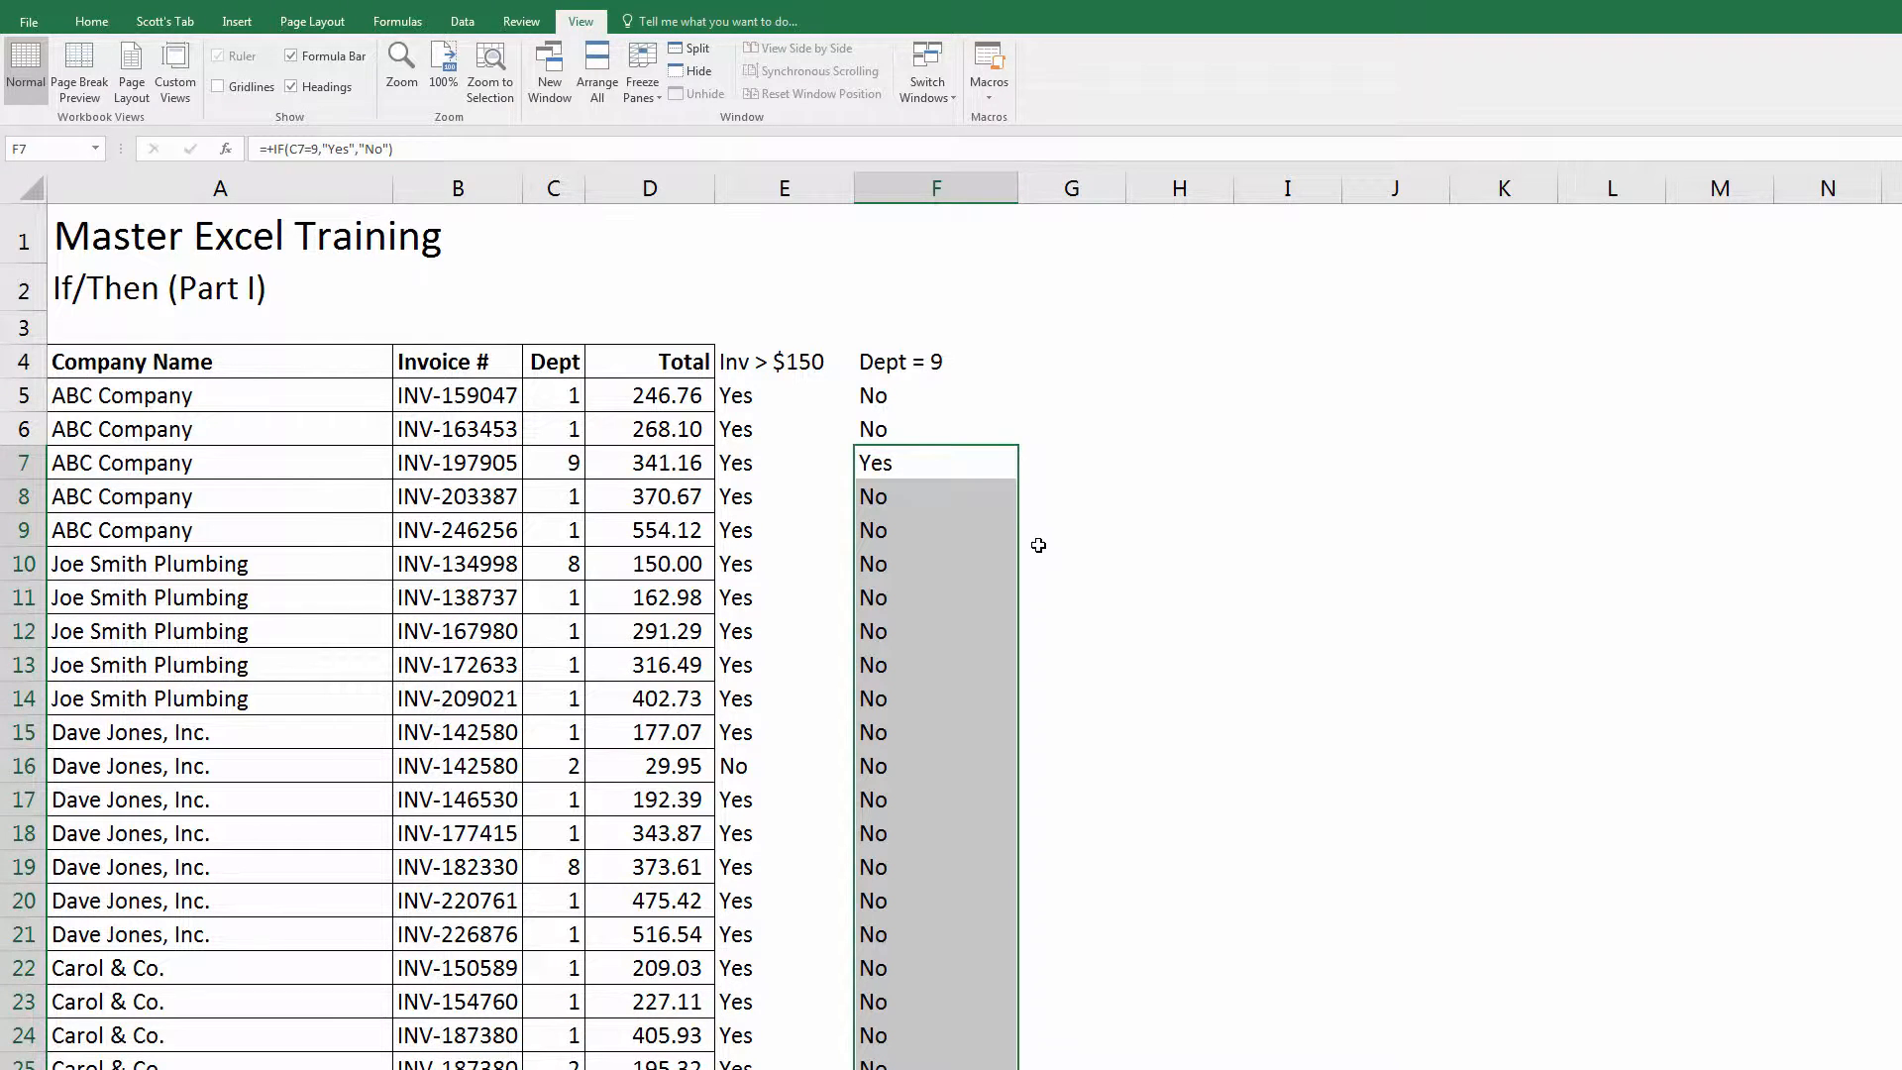
Step: Enter the header "Not ABC" in cell G4
click(1074, 363)
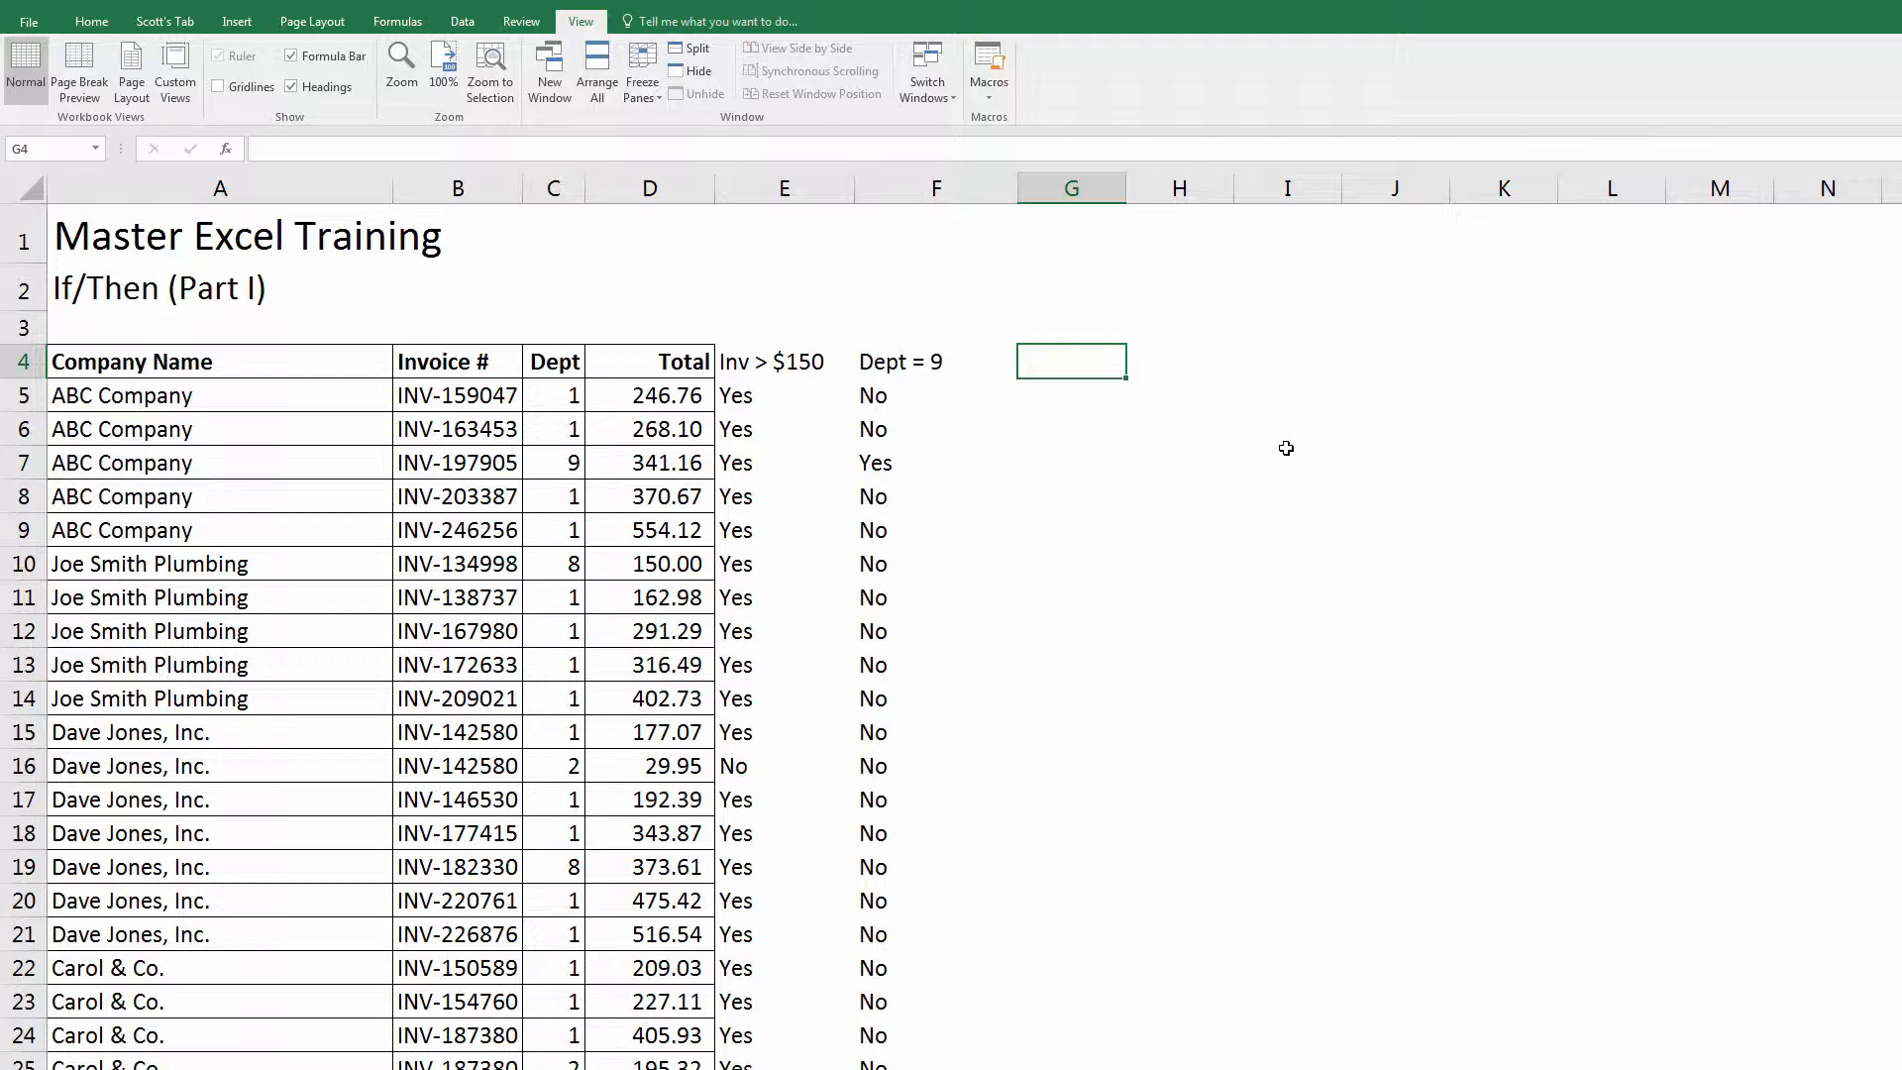
text(Not ABC)
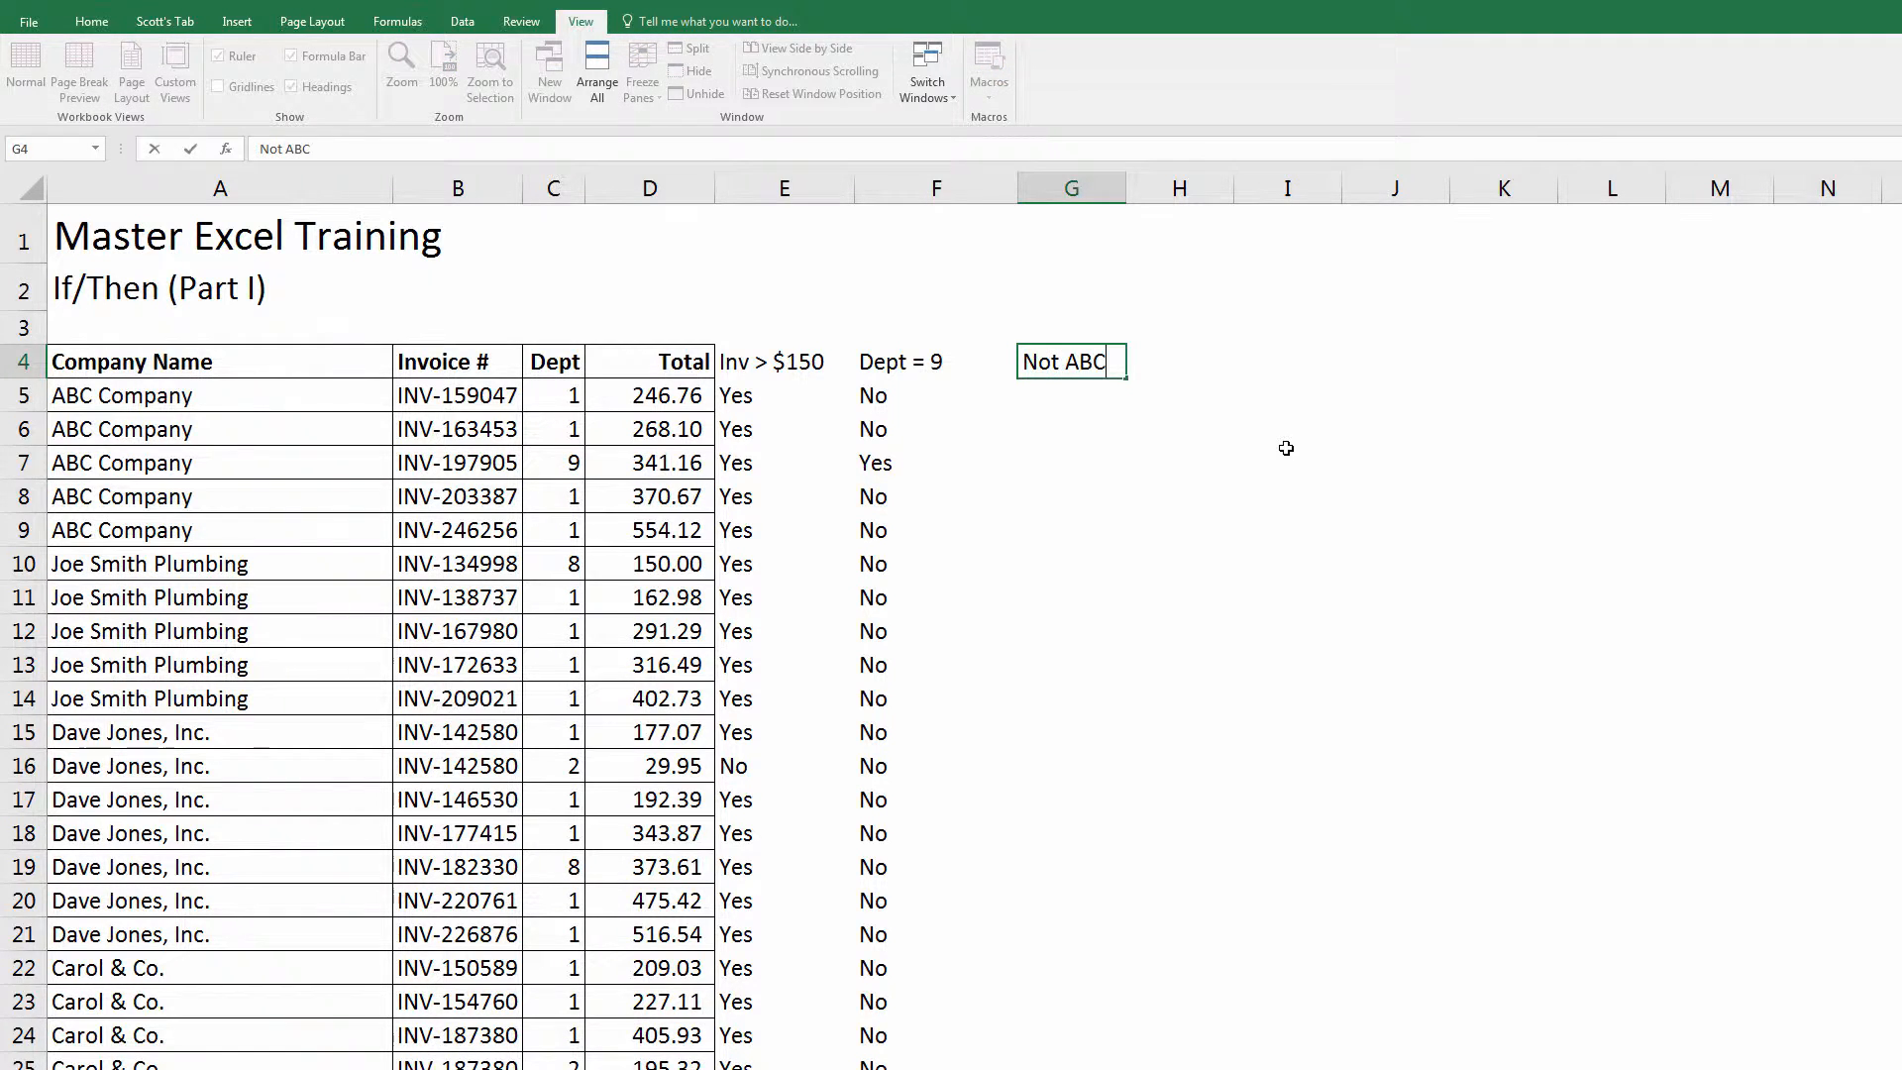
key(Return)
Step: Enter the formula +IF(A5<>"ABC Company","Not ABC",ABC) in cell G5, leaving the last ABC without quotation marks
text(+)
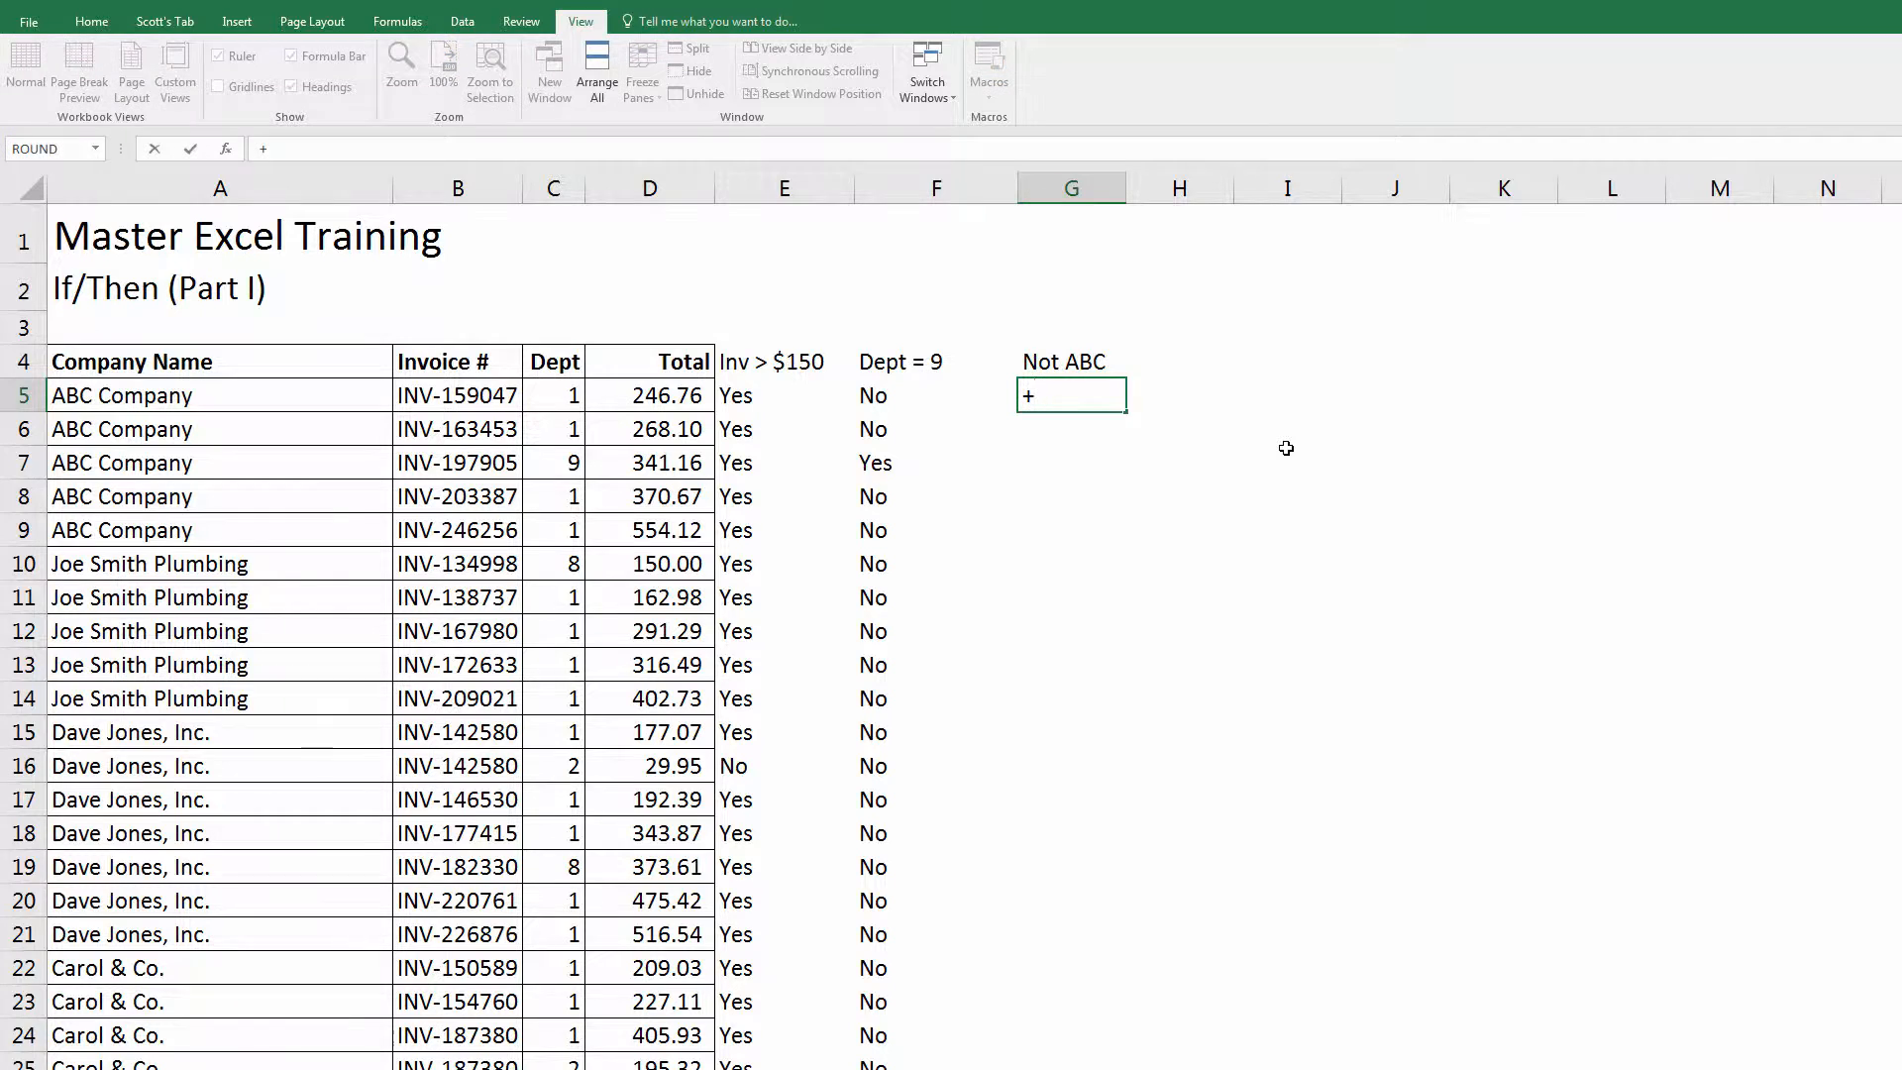
text(if)
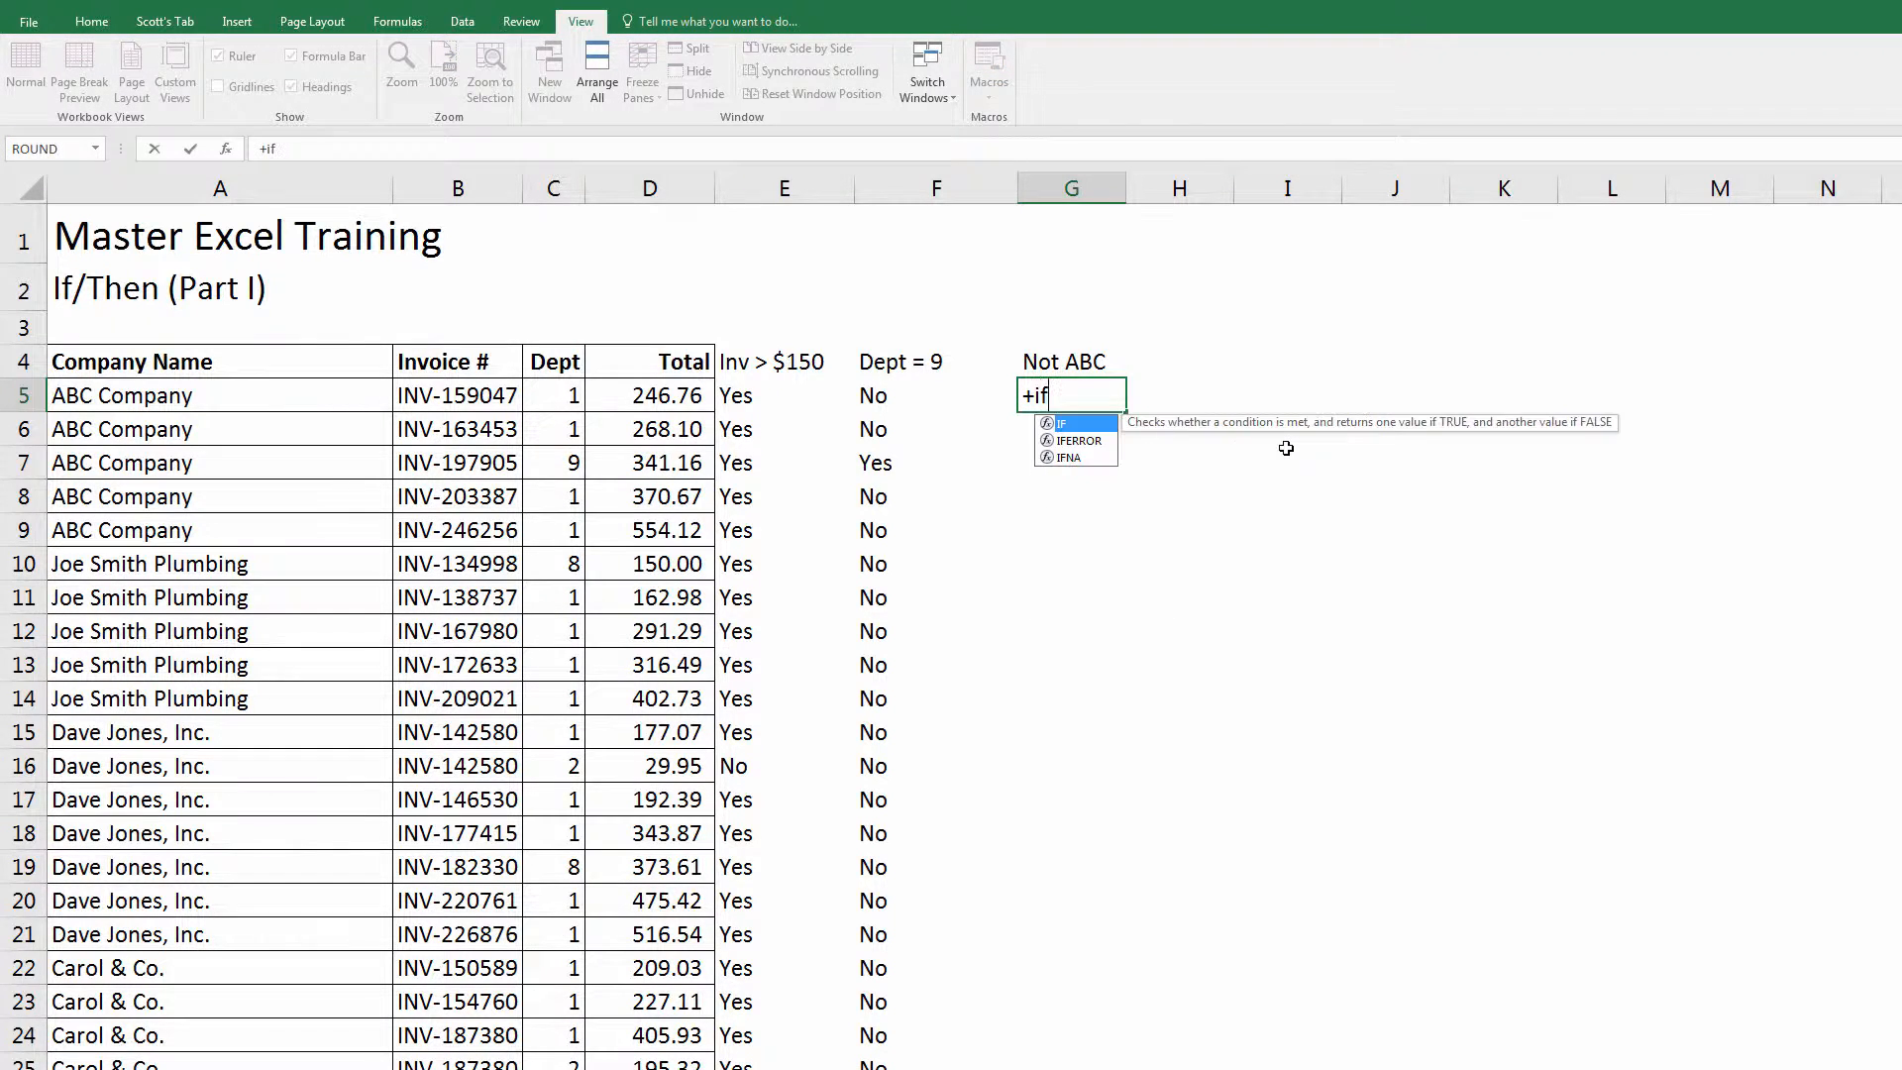
key(Tab)
key(Left)
key(Left)
key(Left)
key(Left)
key(Left)
key(Left)
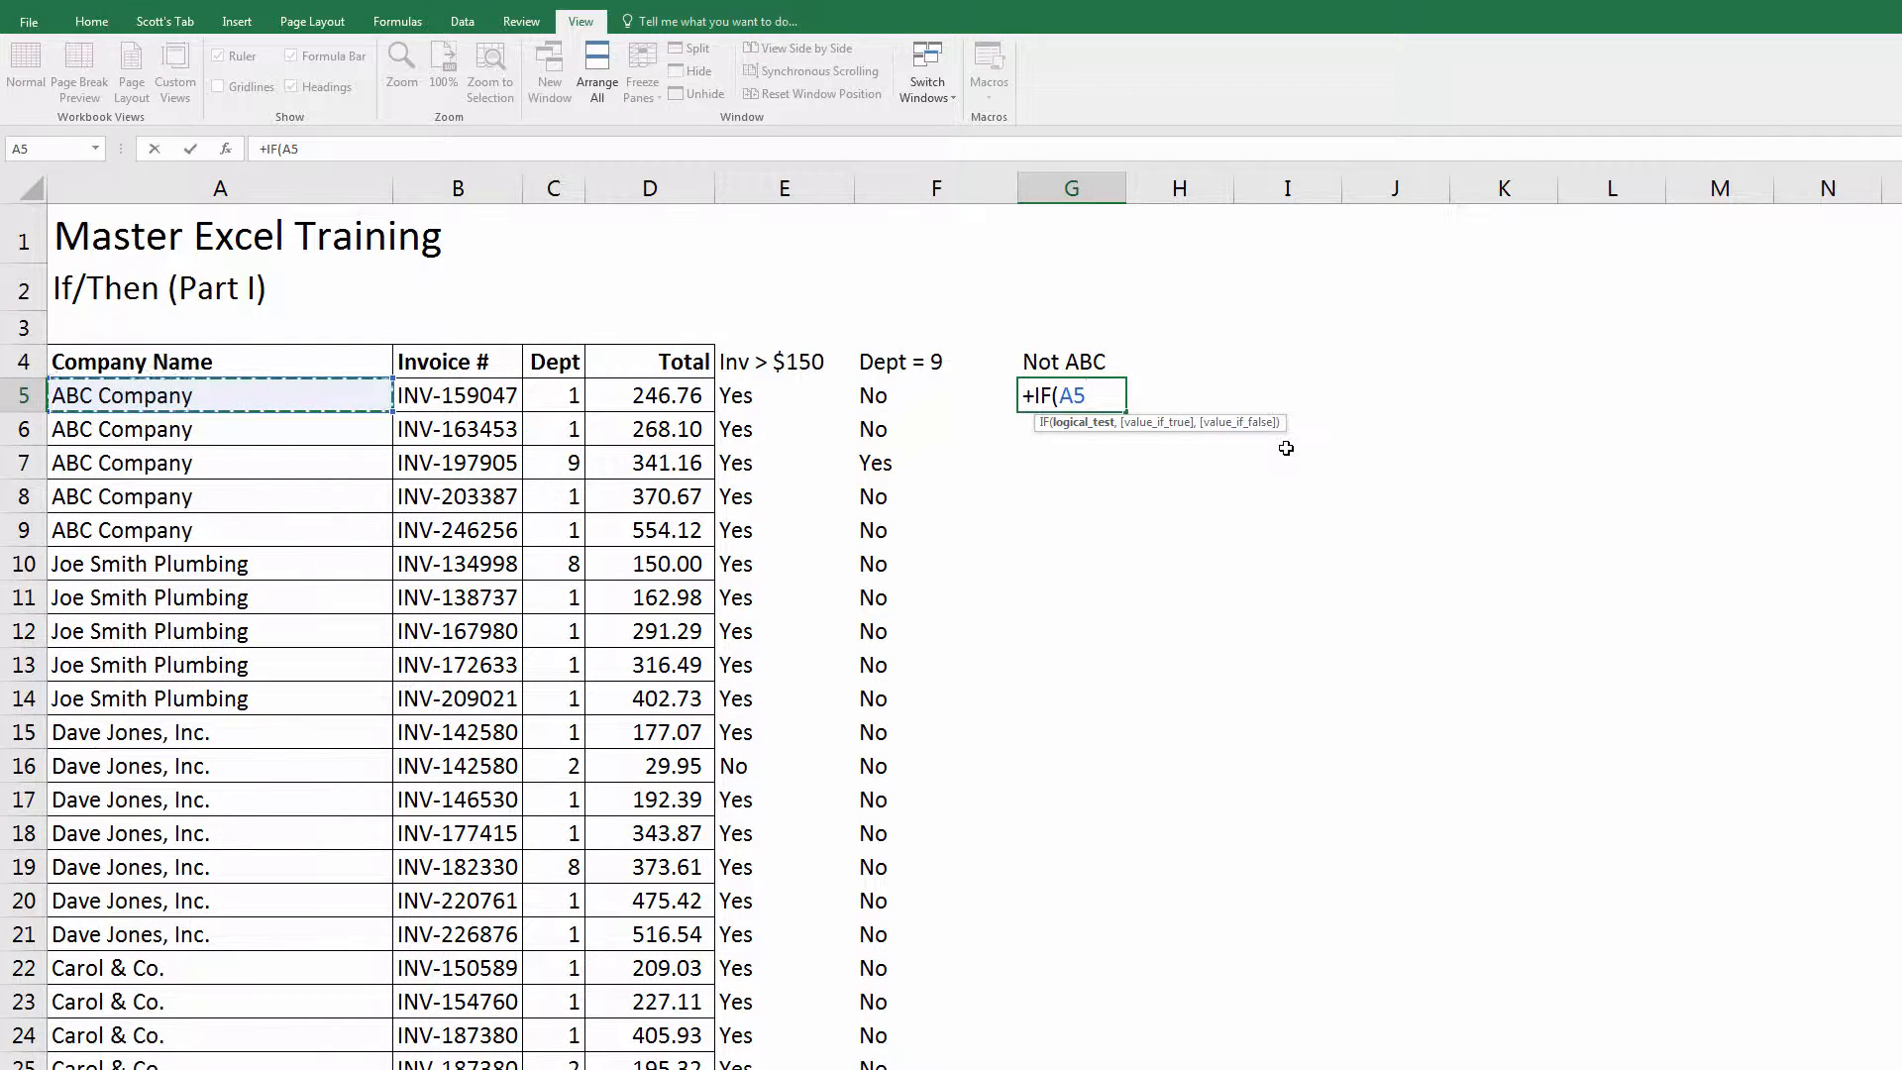
text(<>)
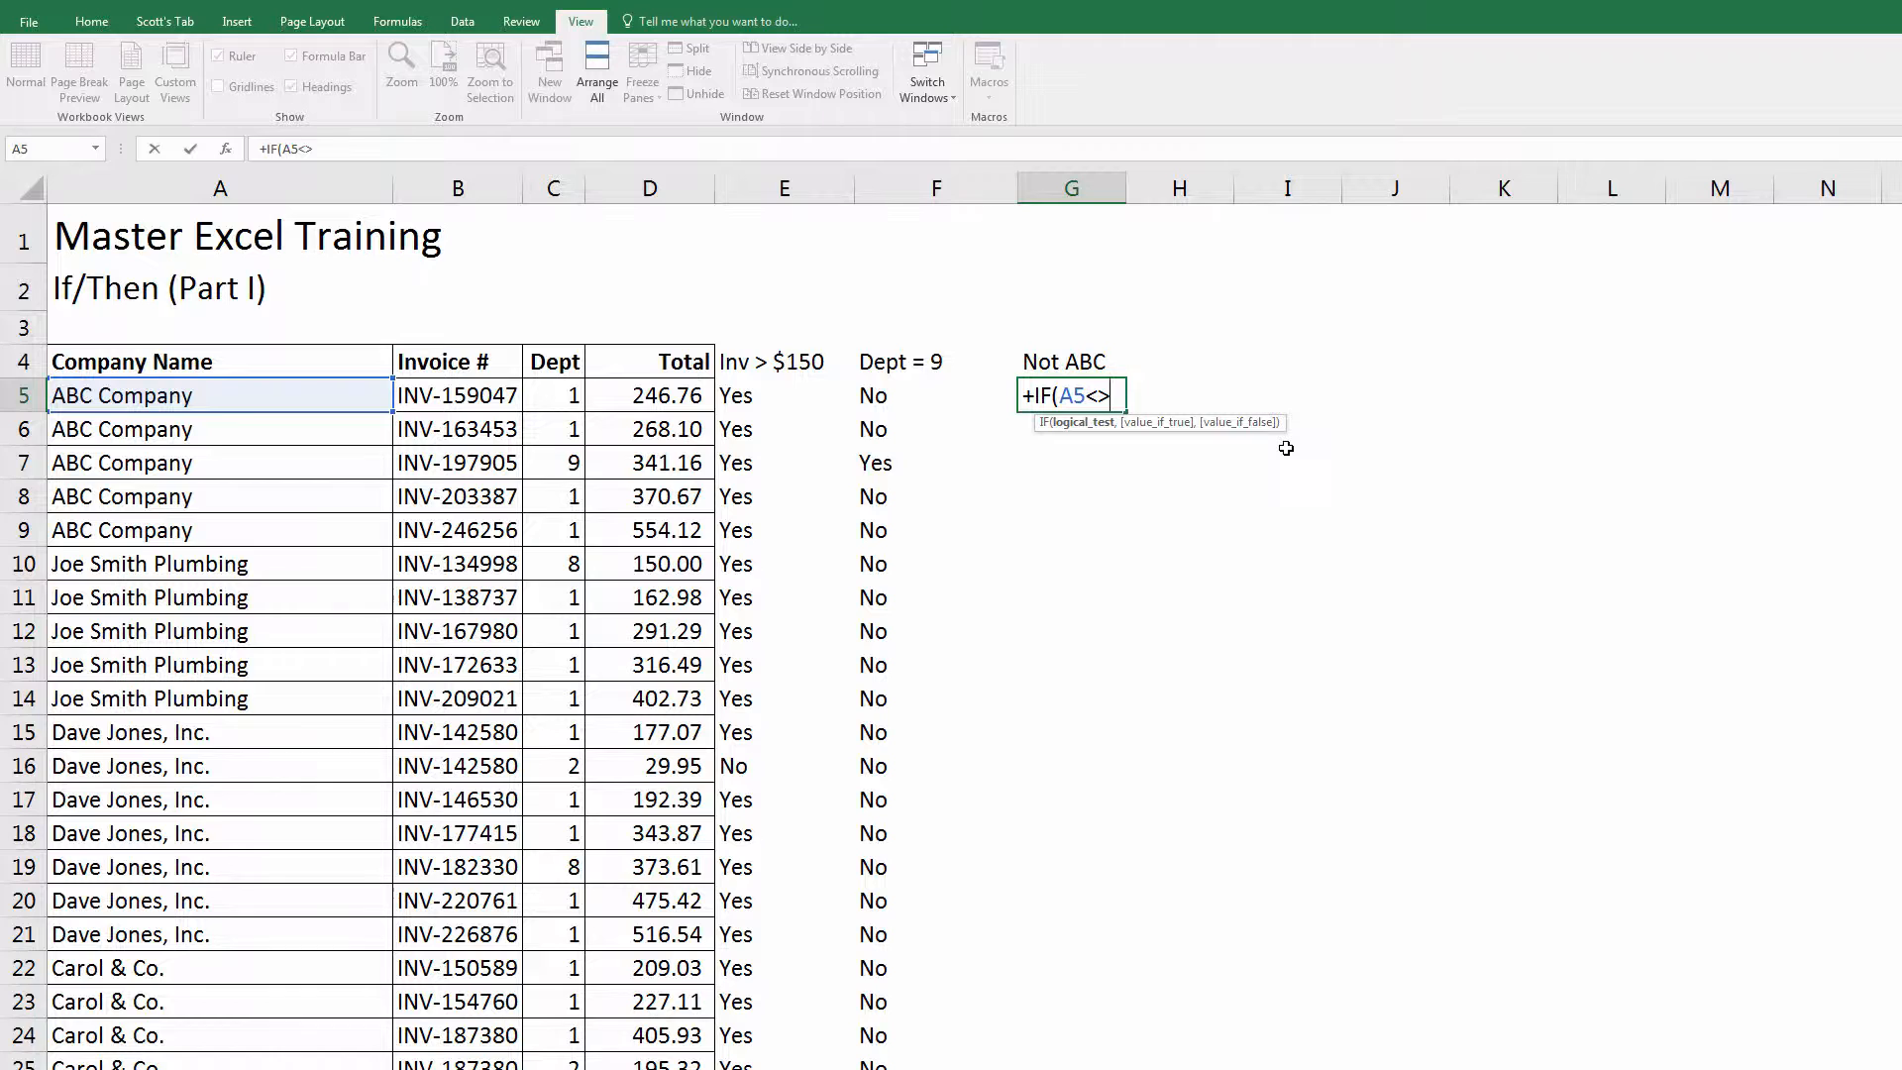
text("ABC Compan)
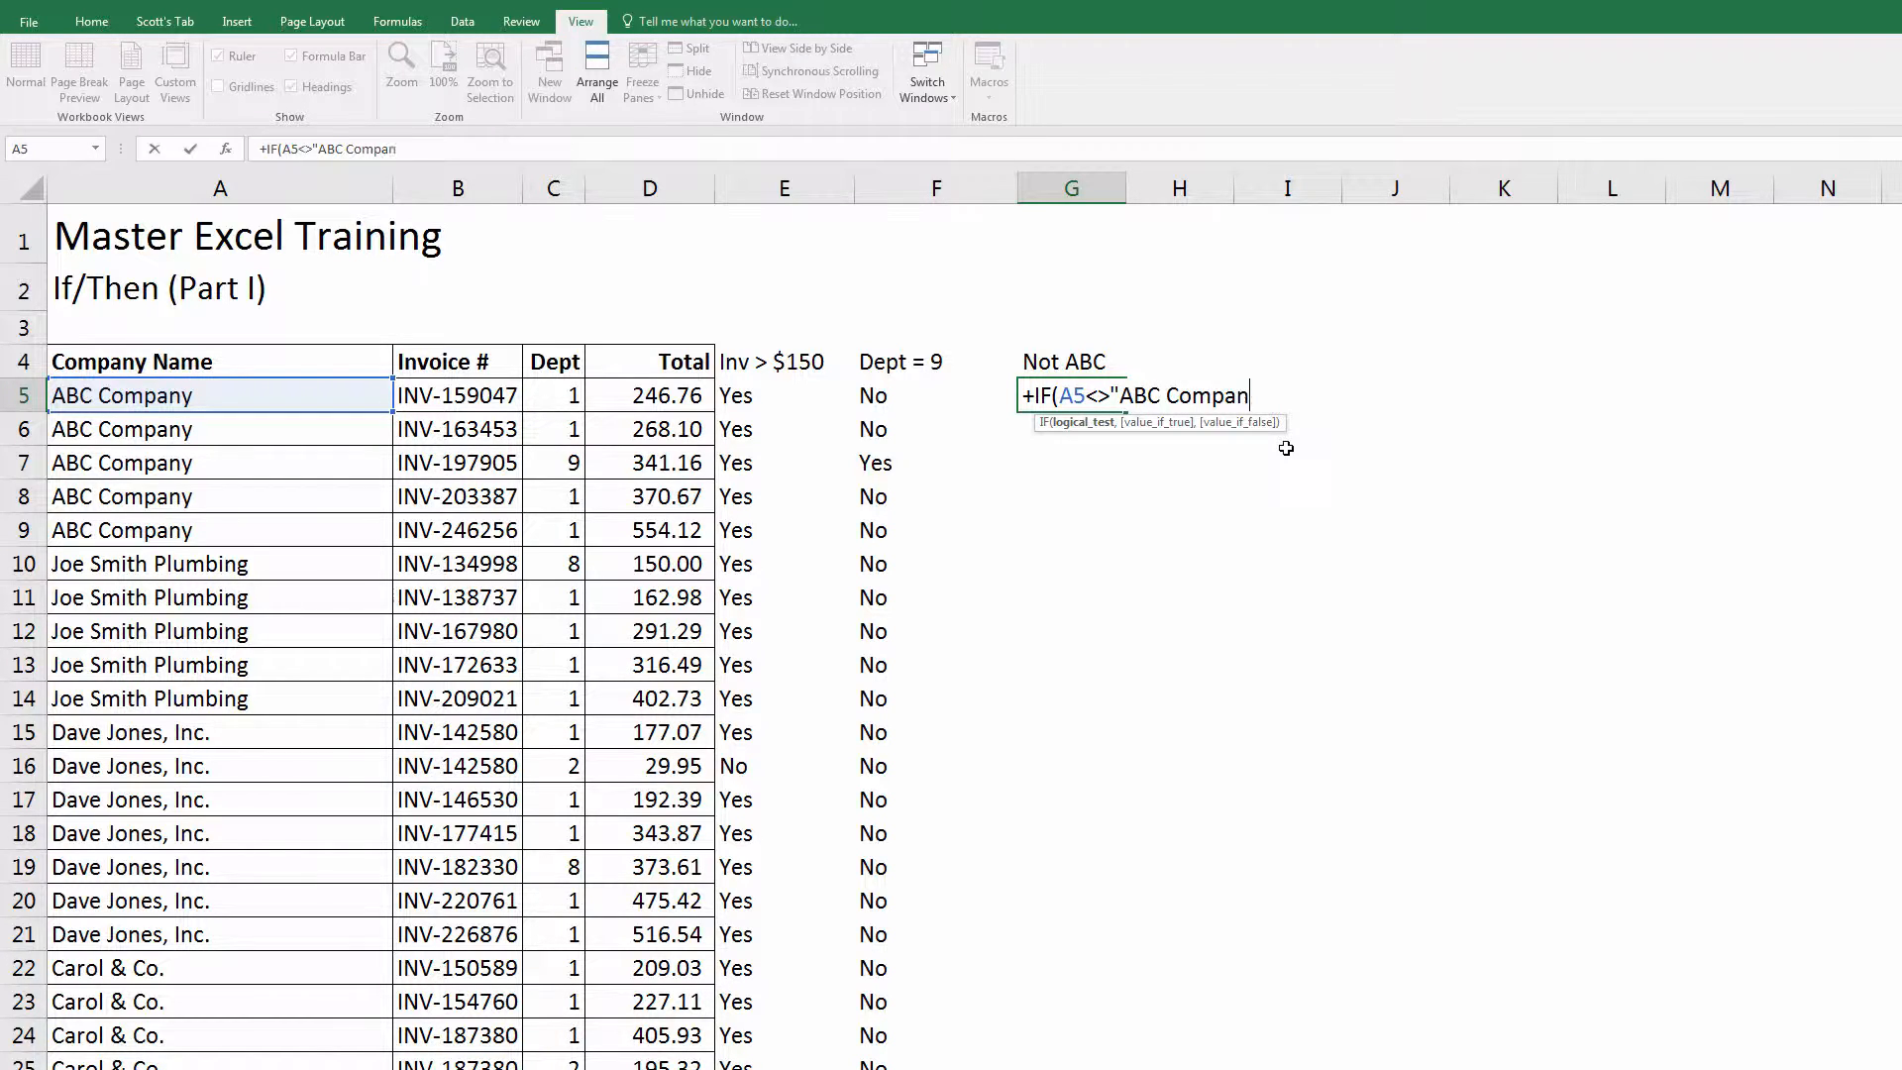
text(y",)
text("Not ABC)
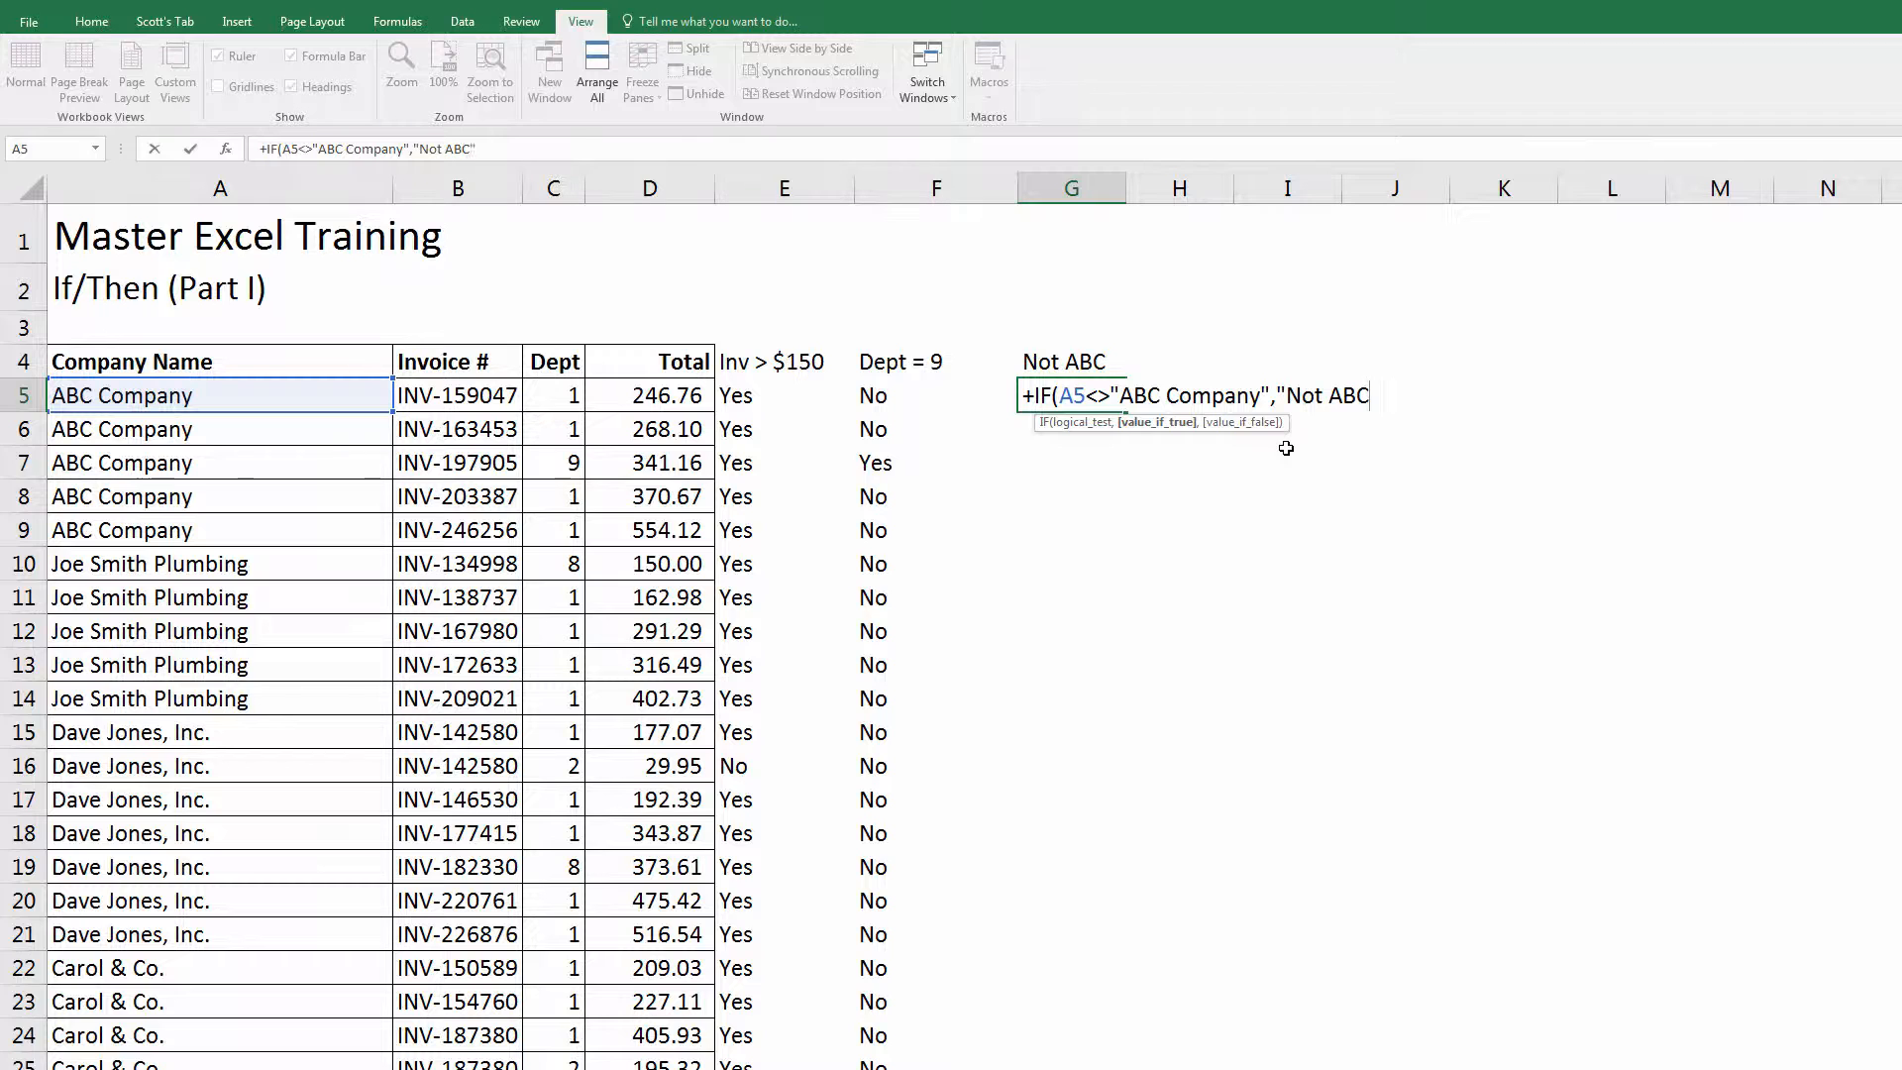
text(",A)
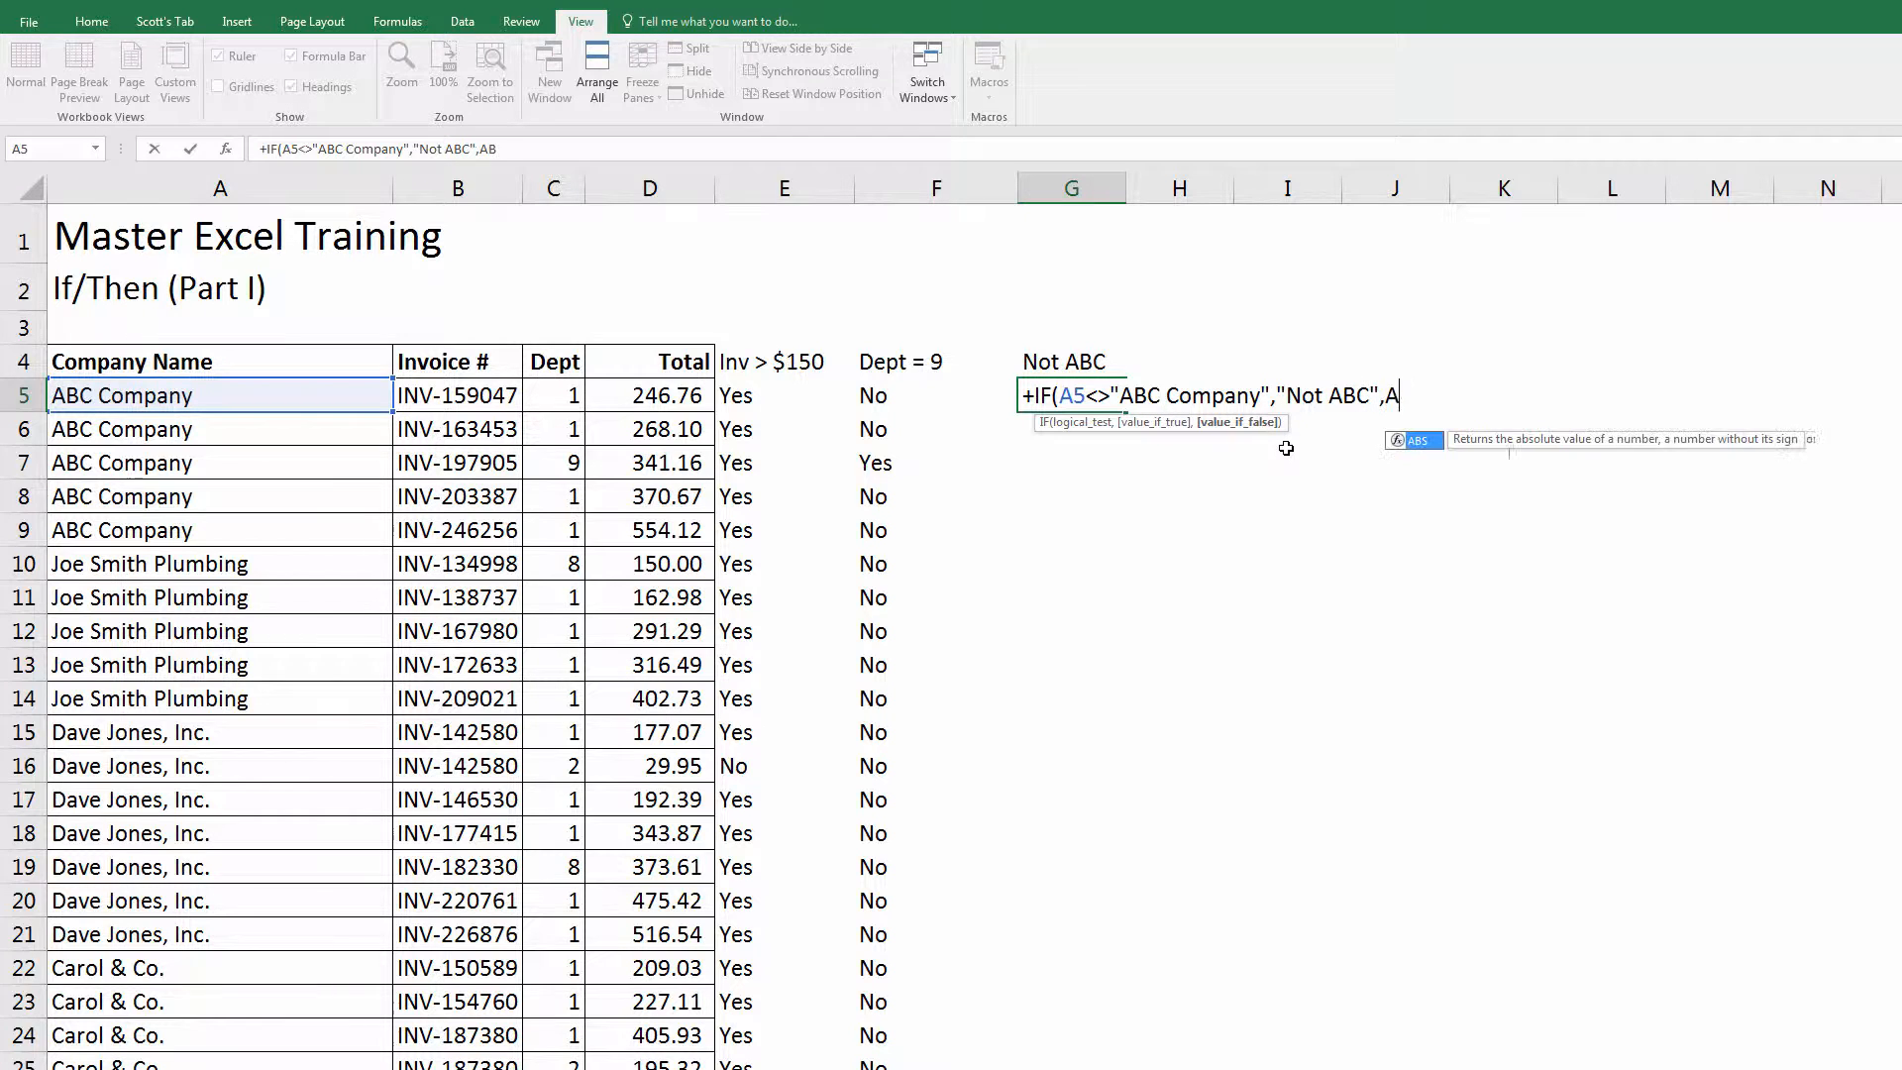
text(BC)
key(Return)
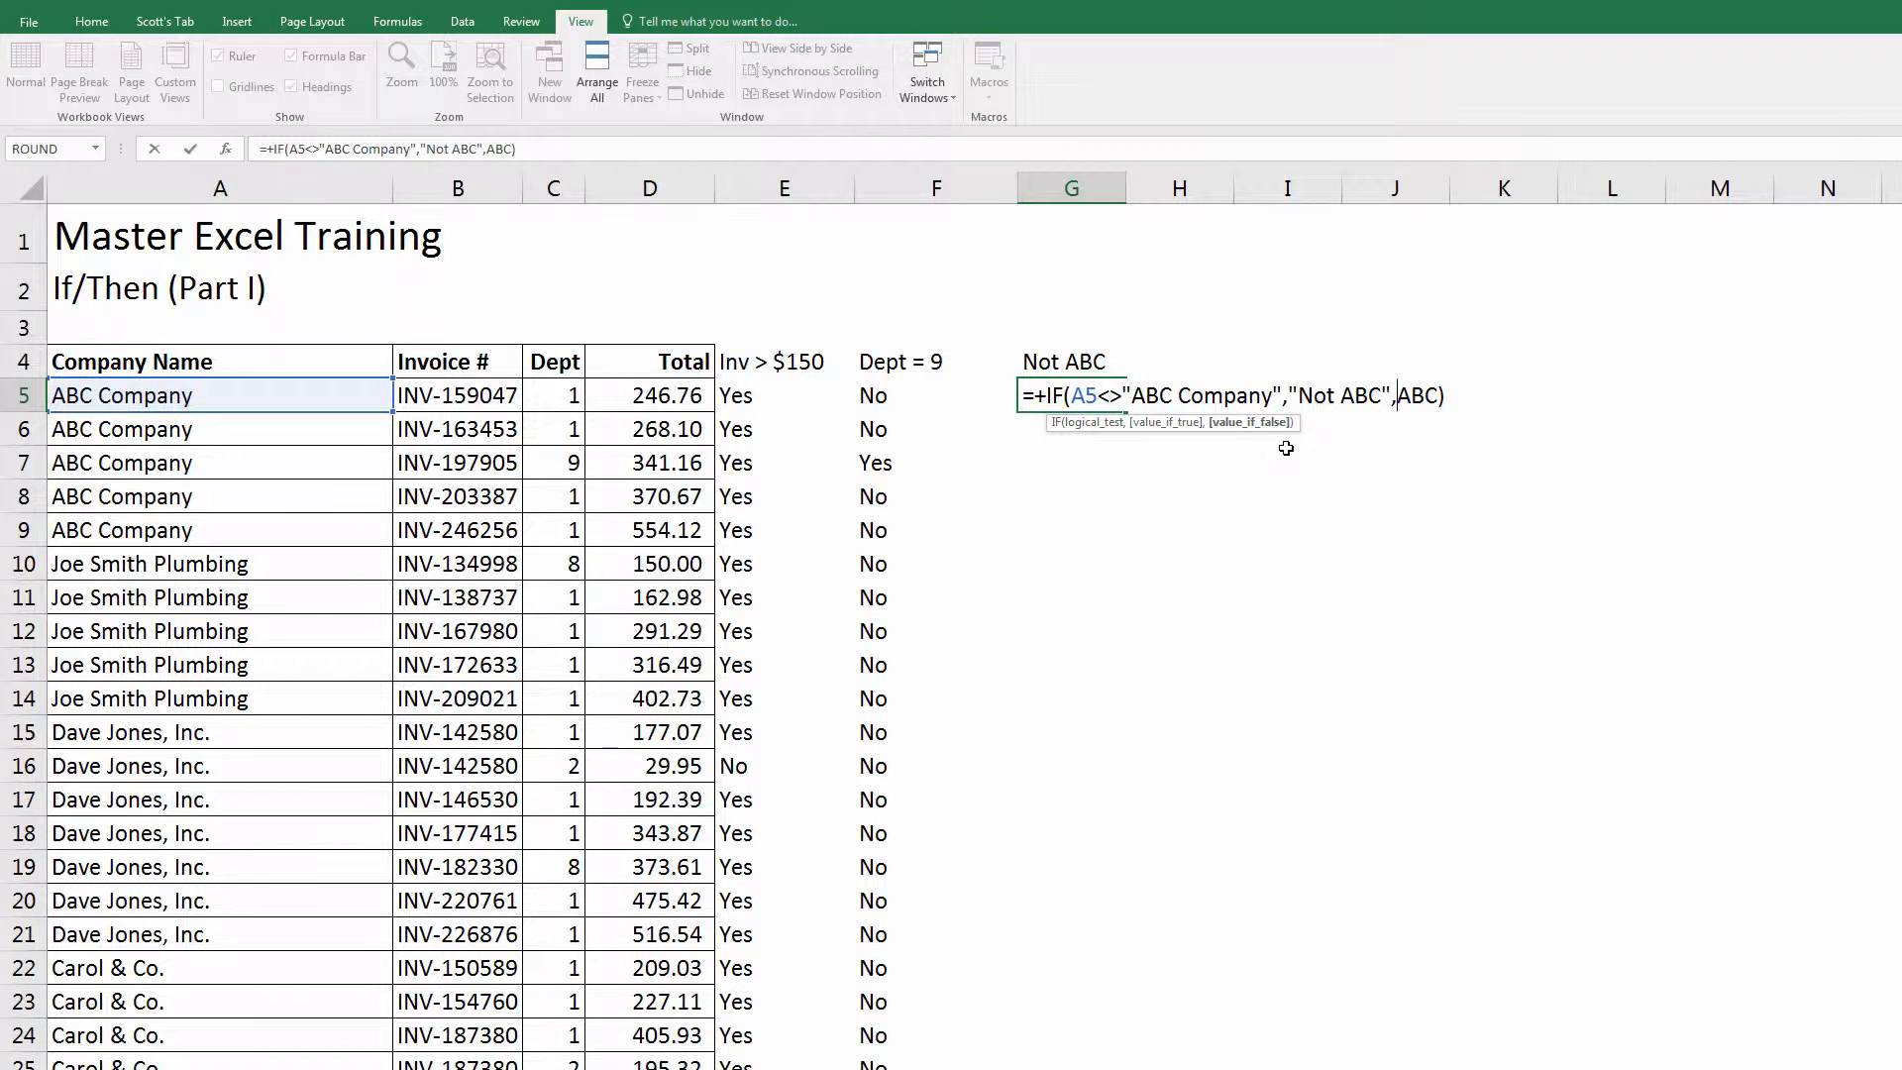
Step: Put quotation marks around the last ABC in the G5 formula so it reads =+IF(A5<>"ABC Company","Not ABC","ABC")
text(")
key(Right)
key(Right)
key(Right)
text(")
key(ctrl+Return)
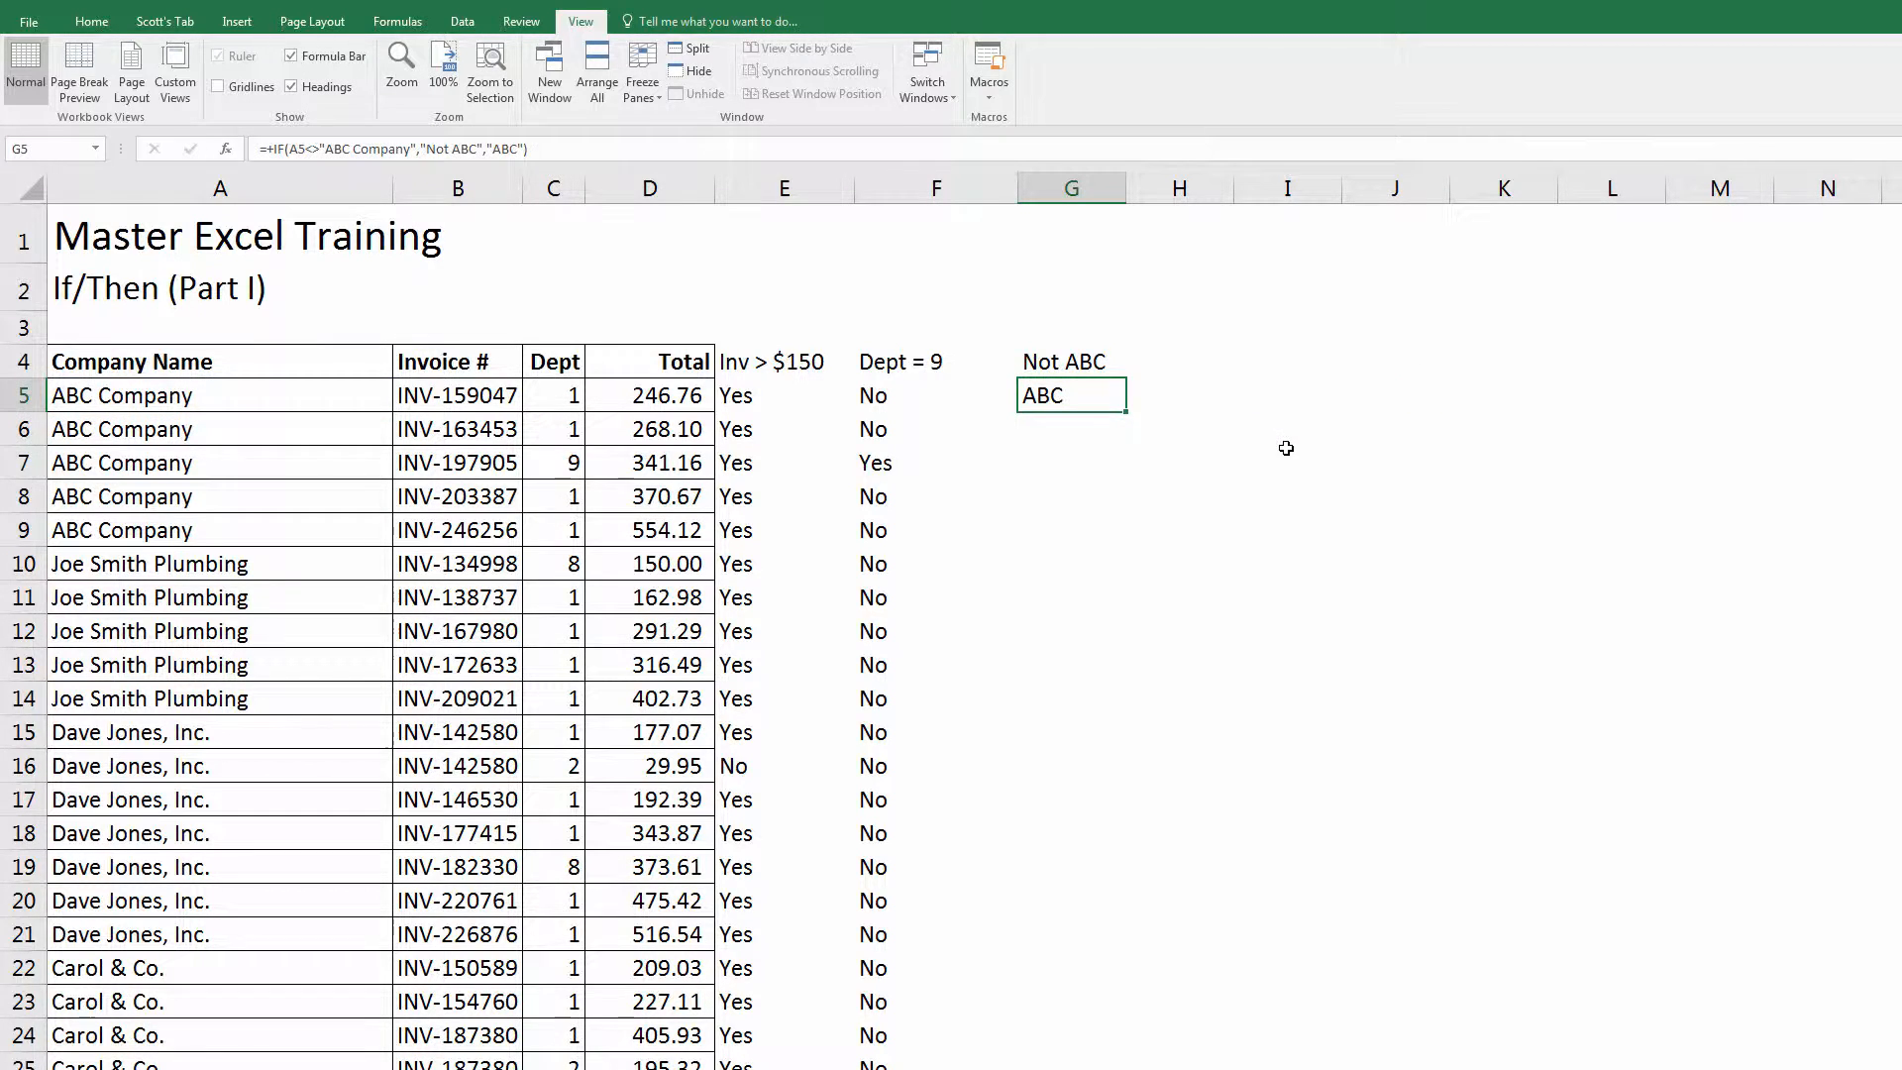
Step: Fill the G5 formula down through cell G9 and return to G5
key(Down)
key(ctrl+d)
key(Down)
key(ctrl+d)
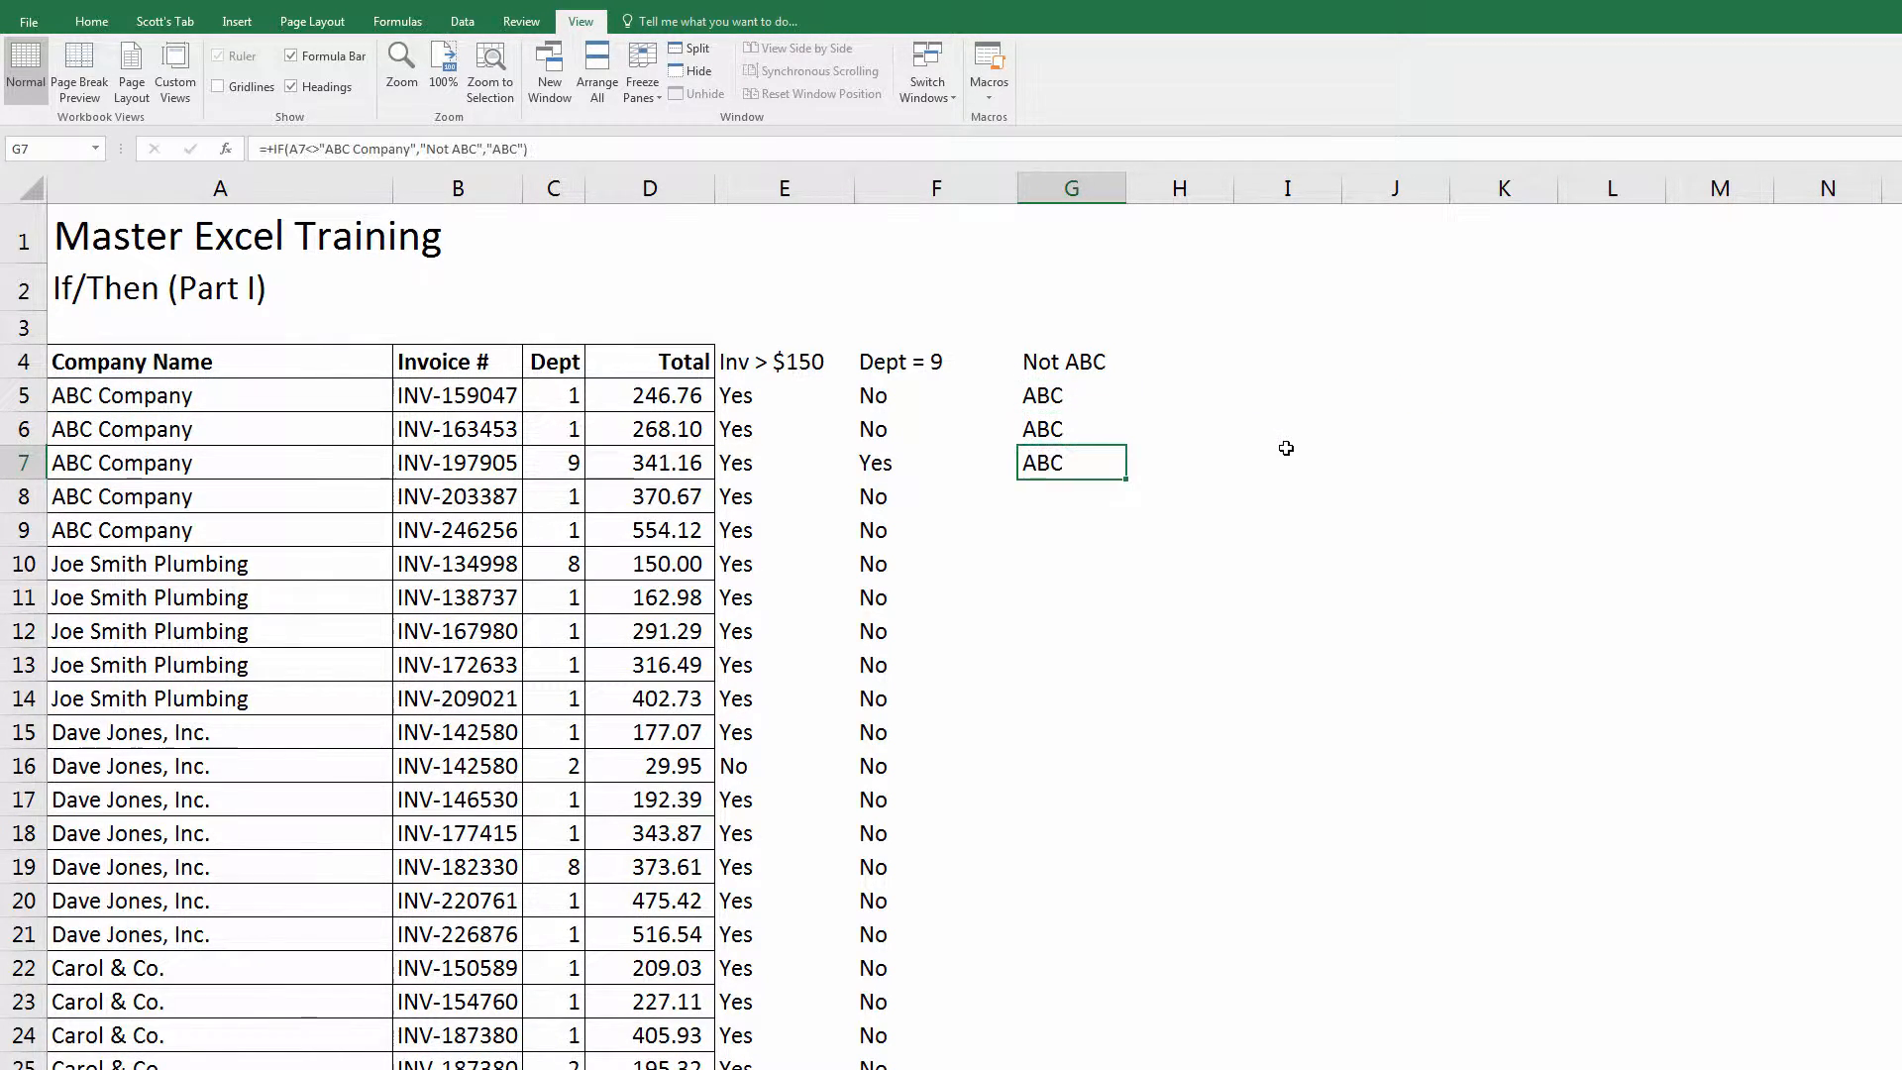
key(Down)
key(ctrl+d)
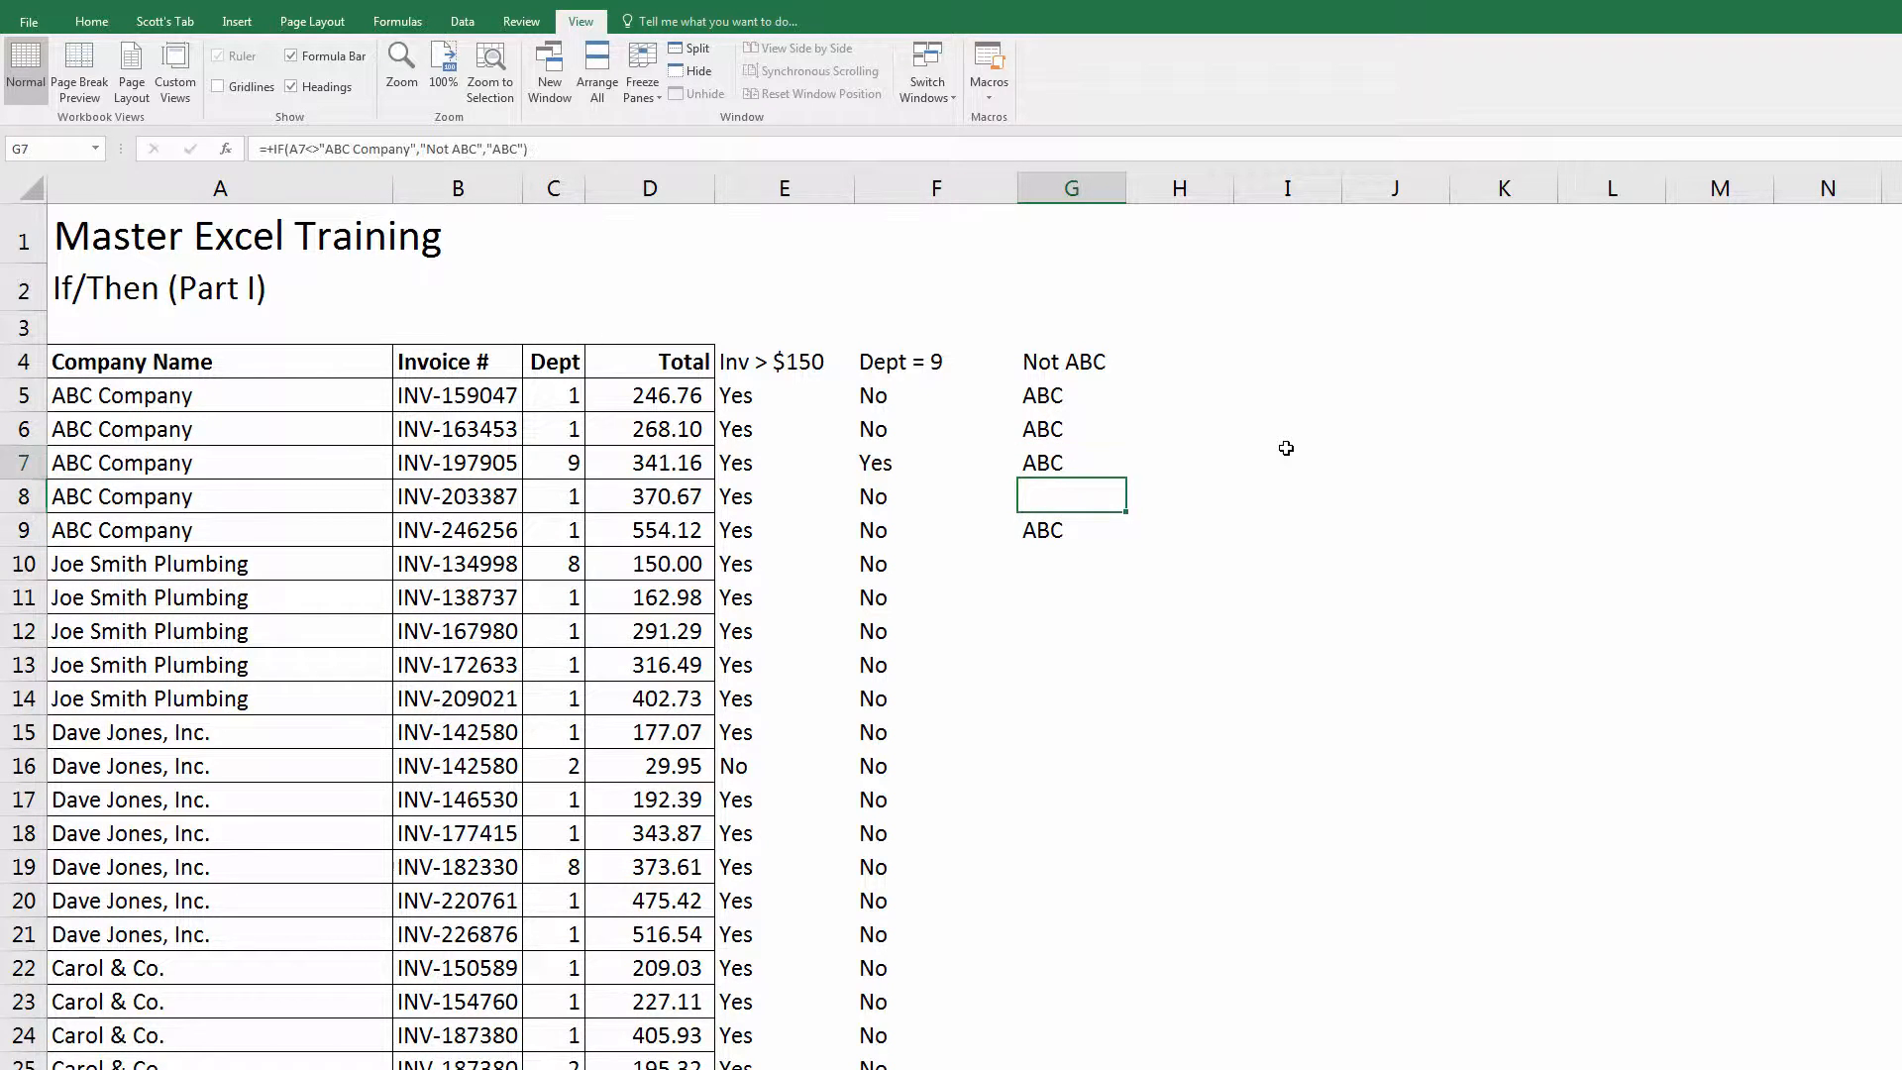
key(ctrl+d)
key(ctrl+Up)
key(Down)
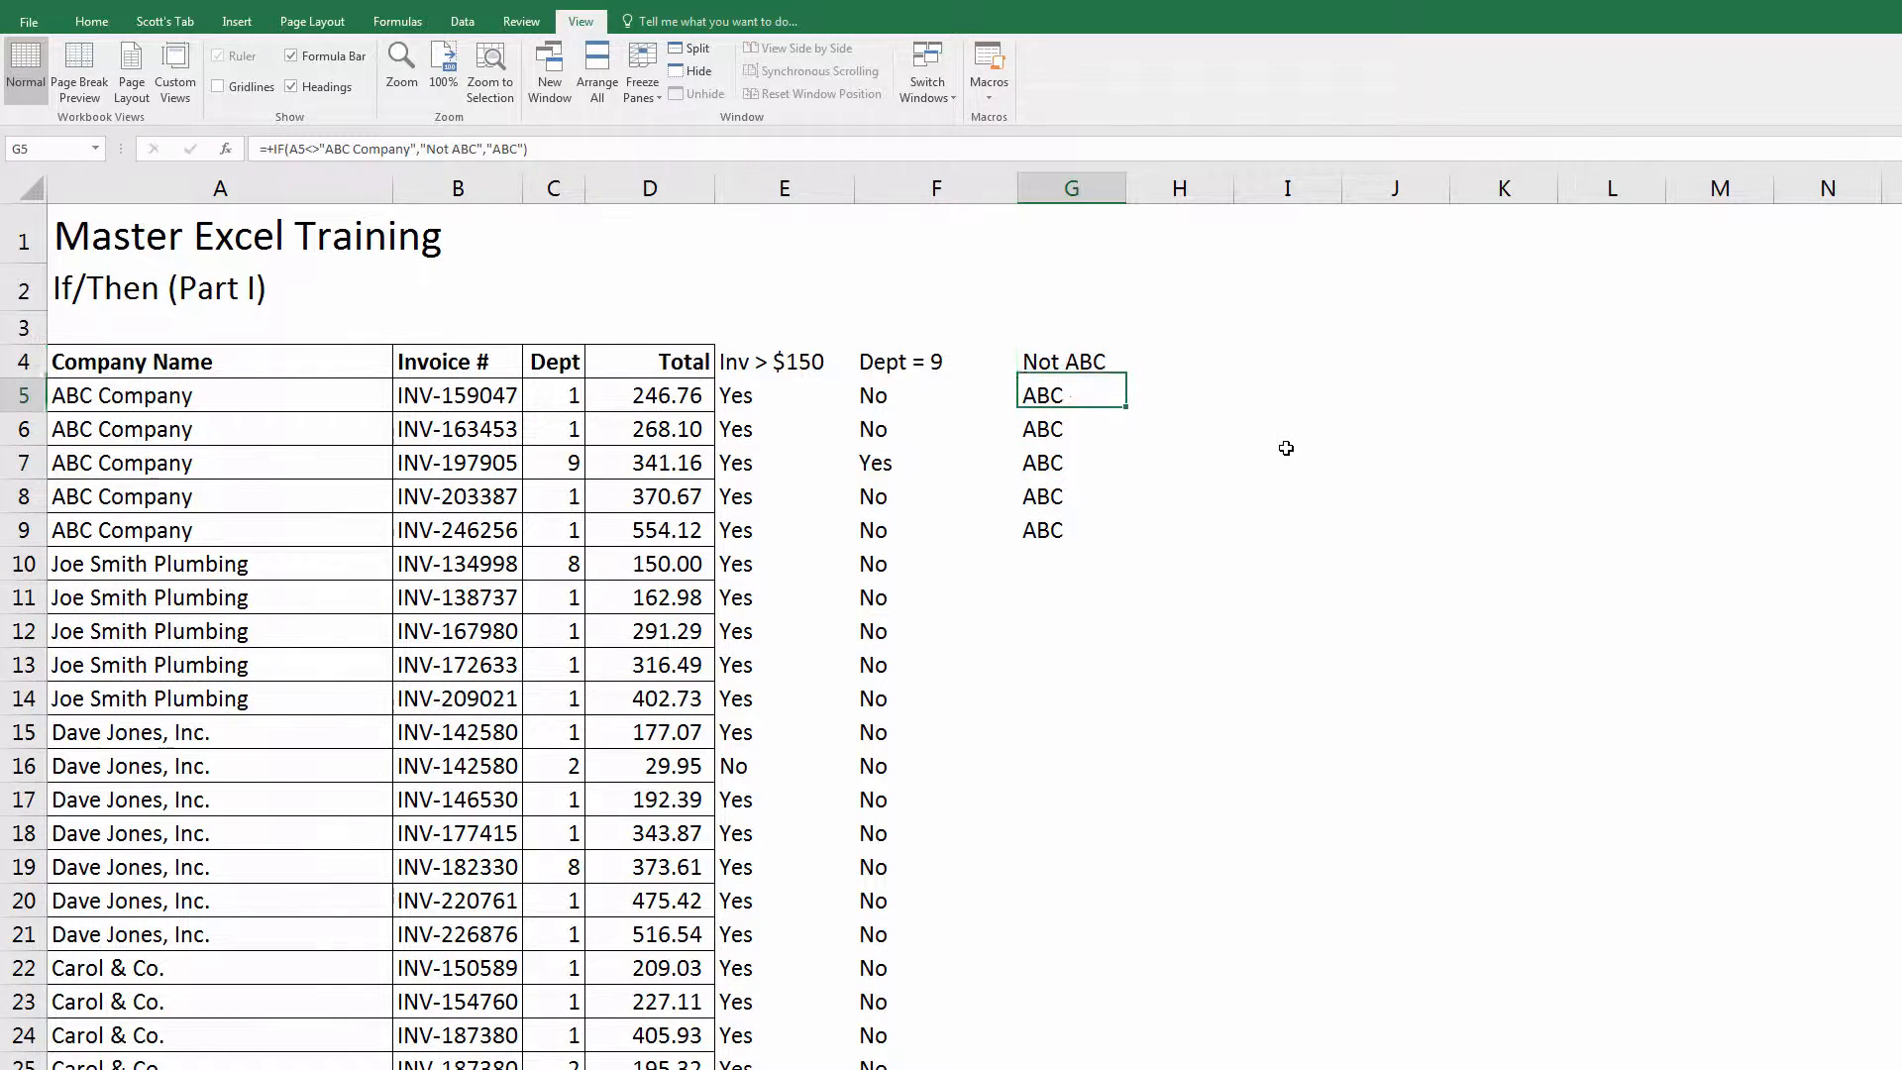
Step: Fill the column G formula down one row at a time from G10 through G15
key(ctrl+Down)
key(Down)
key(ctrl+d)
key(ctrl+c)
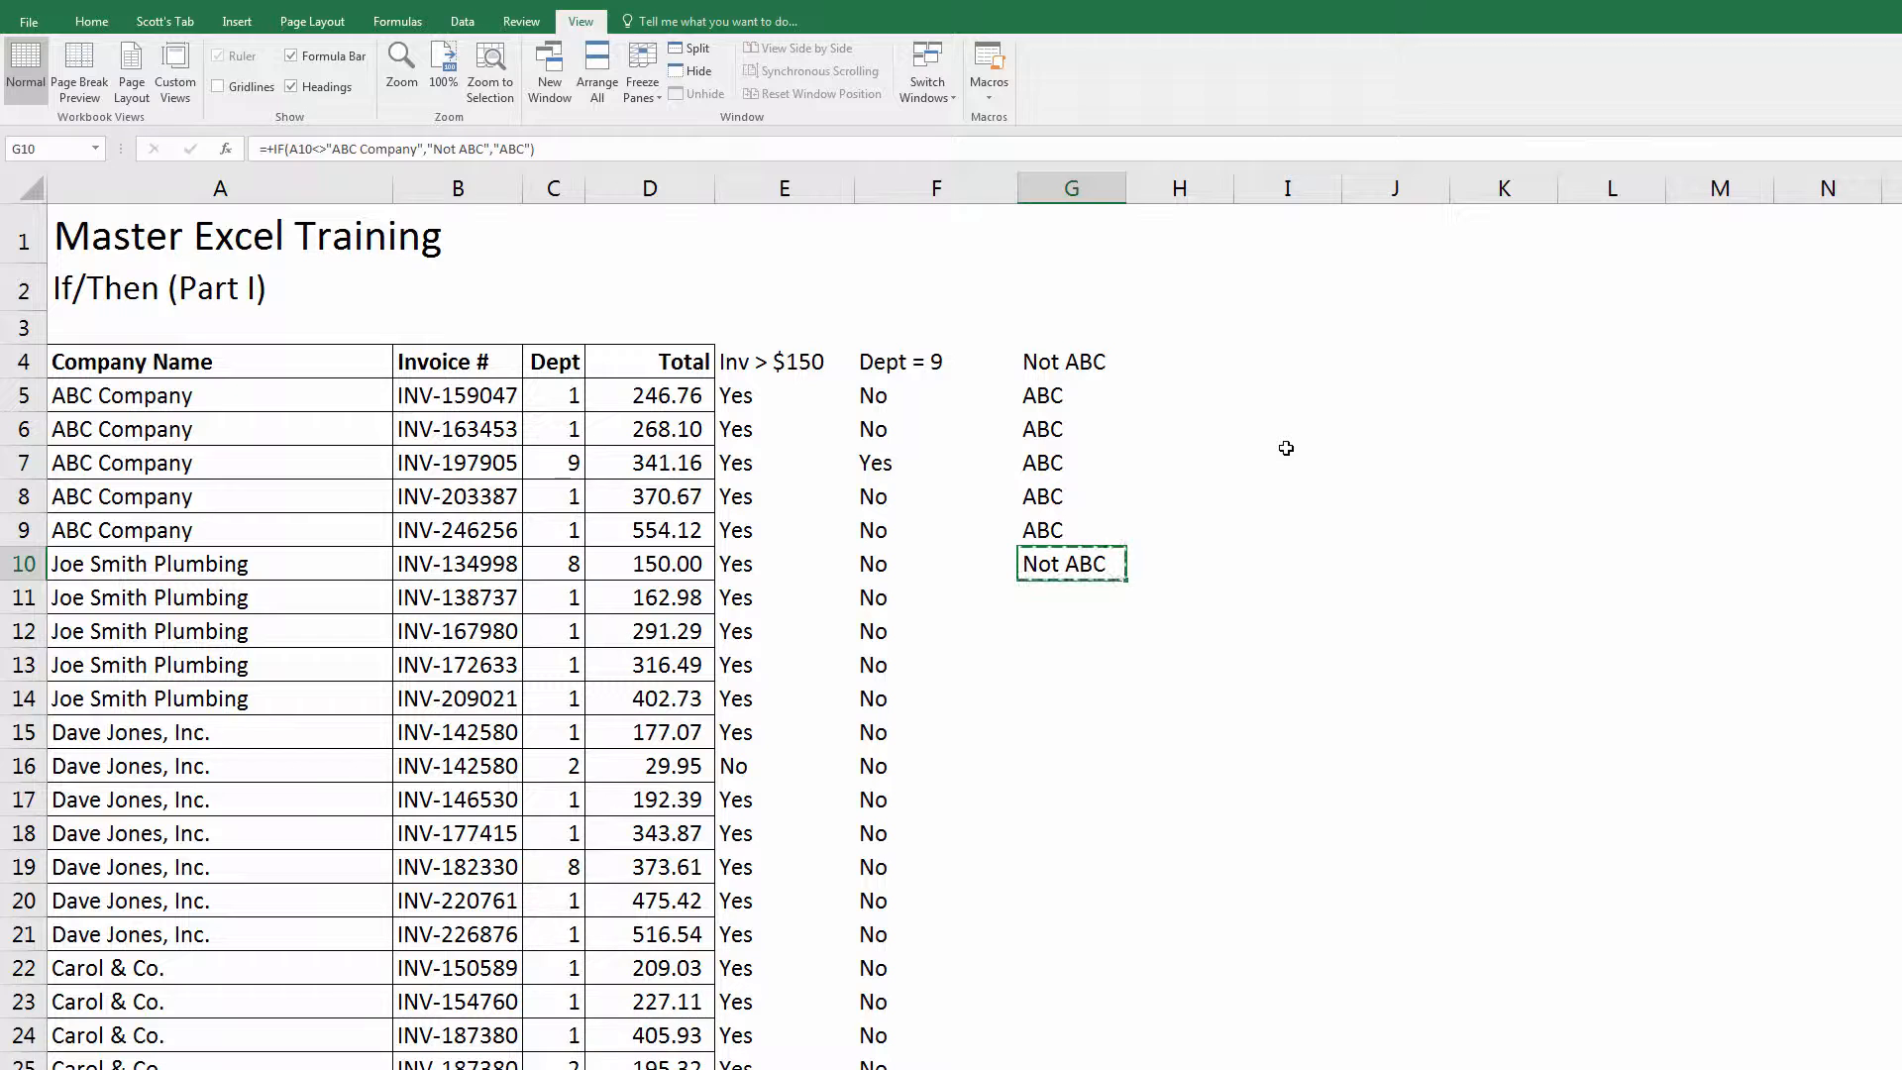
key(Down)
key(ctrl+d)
key(ctrl+c)
key(Down)
key(ctrl+d)
key(ctrl+c)
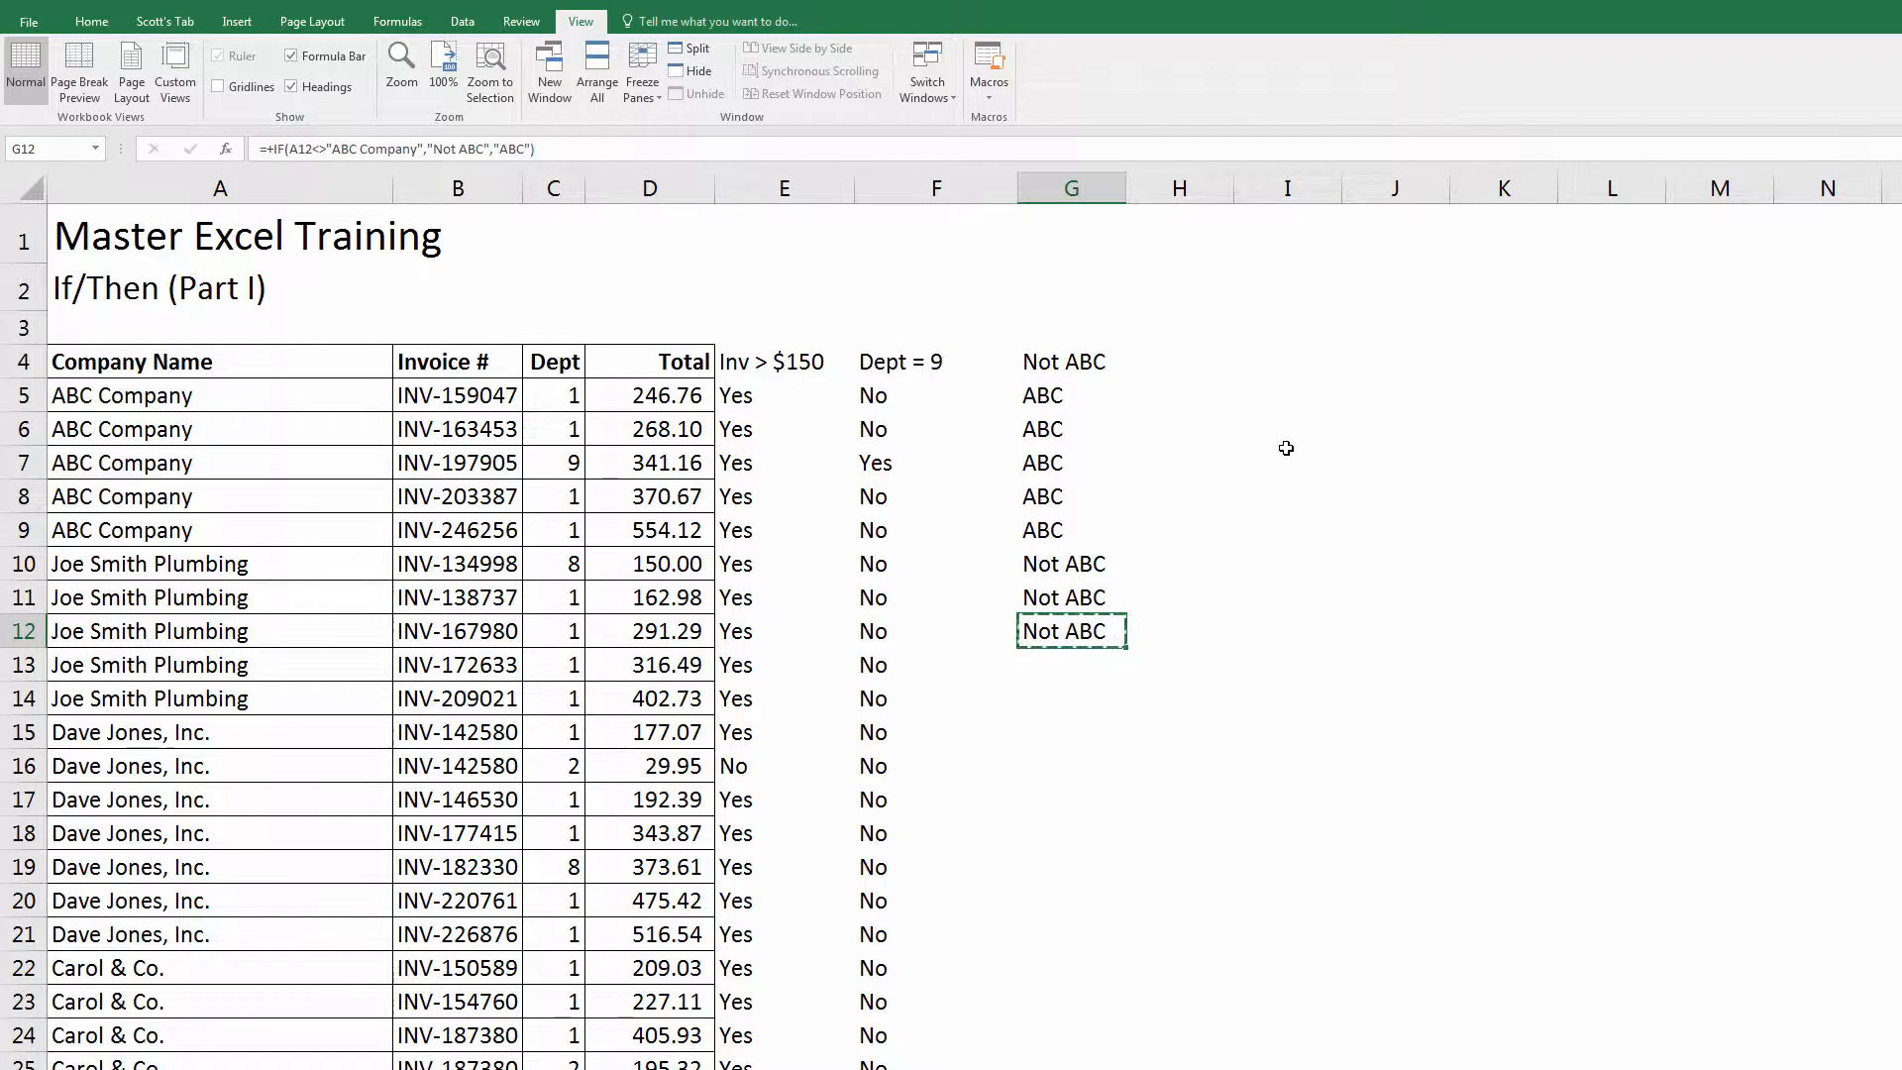
key(Down)
key(ctrl+d)
key(ctrl+c)
key(Down)
key(ctrl+d)
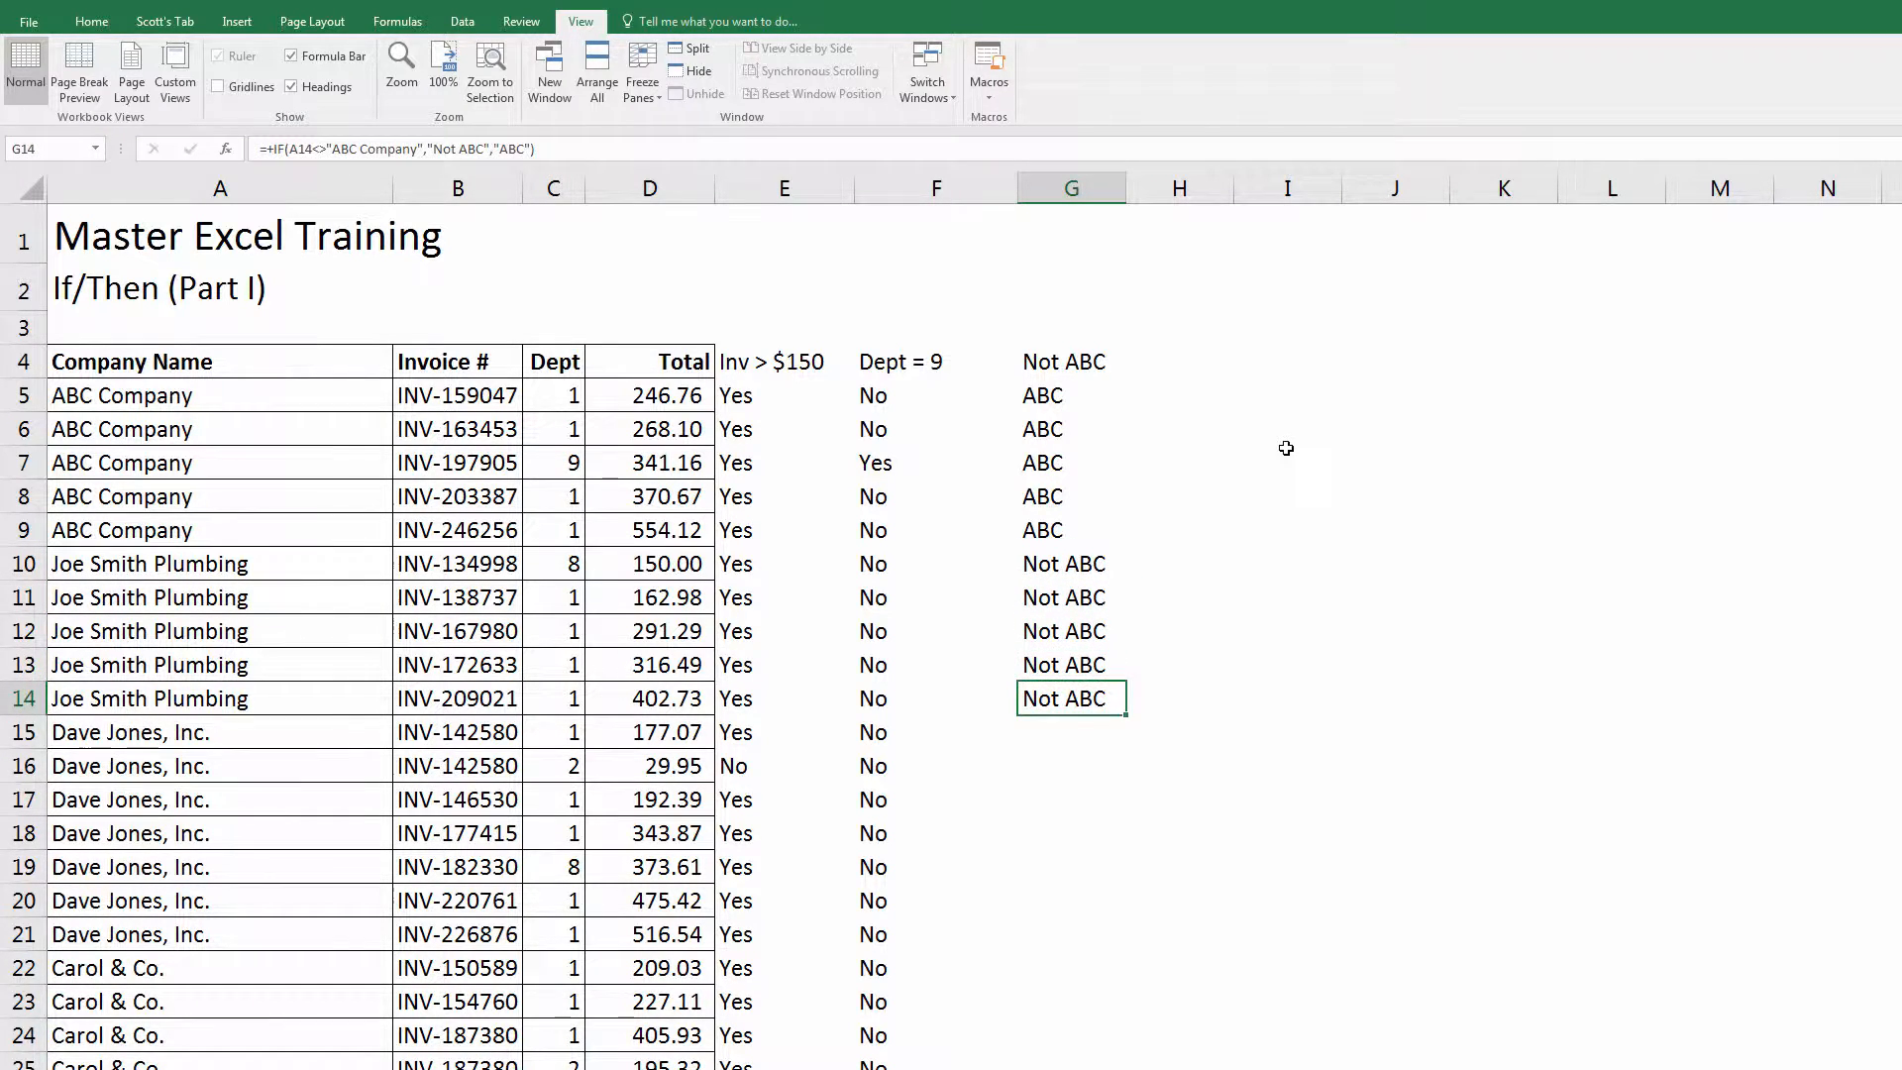
key(ctrl+c)
key(Down)
key(ctrl+d)
Step: Copy the G15 formula down through the last invoice row, G76, and return to cell G5
key(ctrl+c)
key(shift+Down)
key(shift+Down)
key(shift+Down)
key(shift+Down)
key(shift+Down)
key(shift+Down)
key(shift+Down)
key(shift+Down)
key(shift+Down)
key(shift+Down)
key(shift+Down)
key(shift+Down)
key(shift+Down)
key(shift+Down)
key(shift+Down)
key(shift+Down)
key(shift+Down)
key(shift+Down)
key(shift+Down)
key(shift+Down)
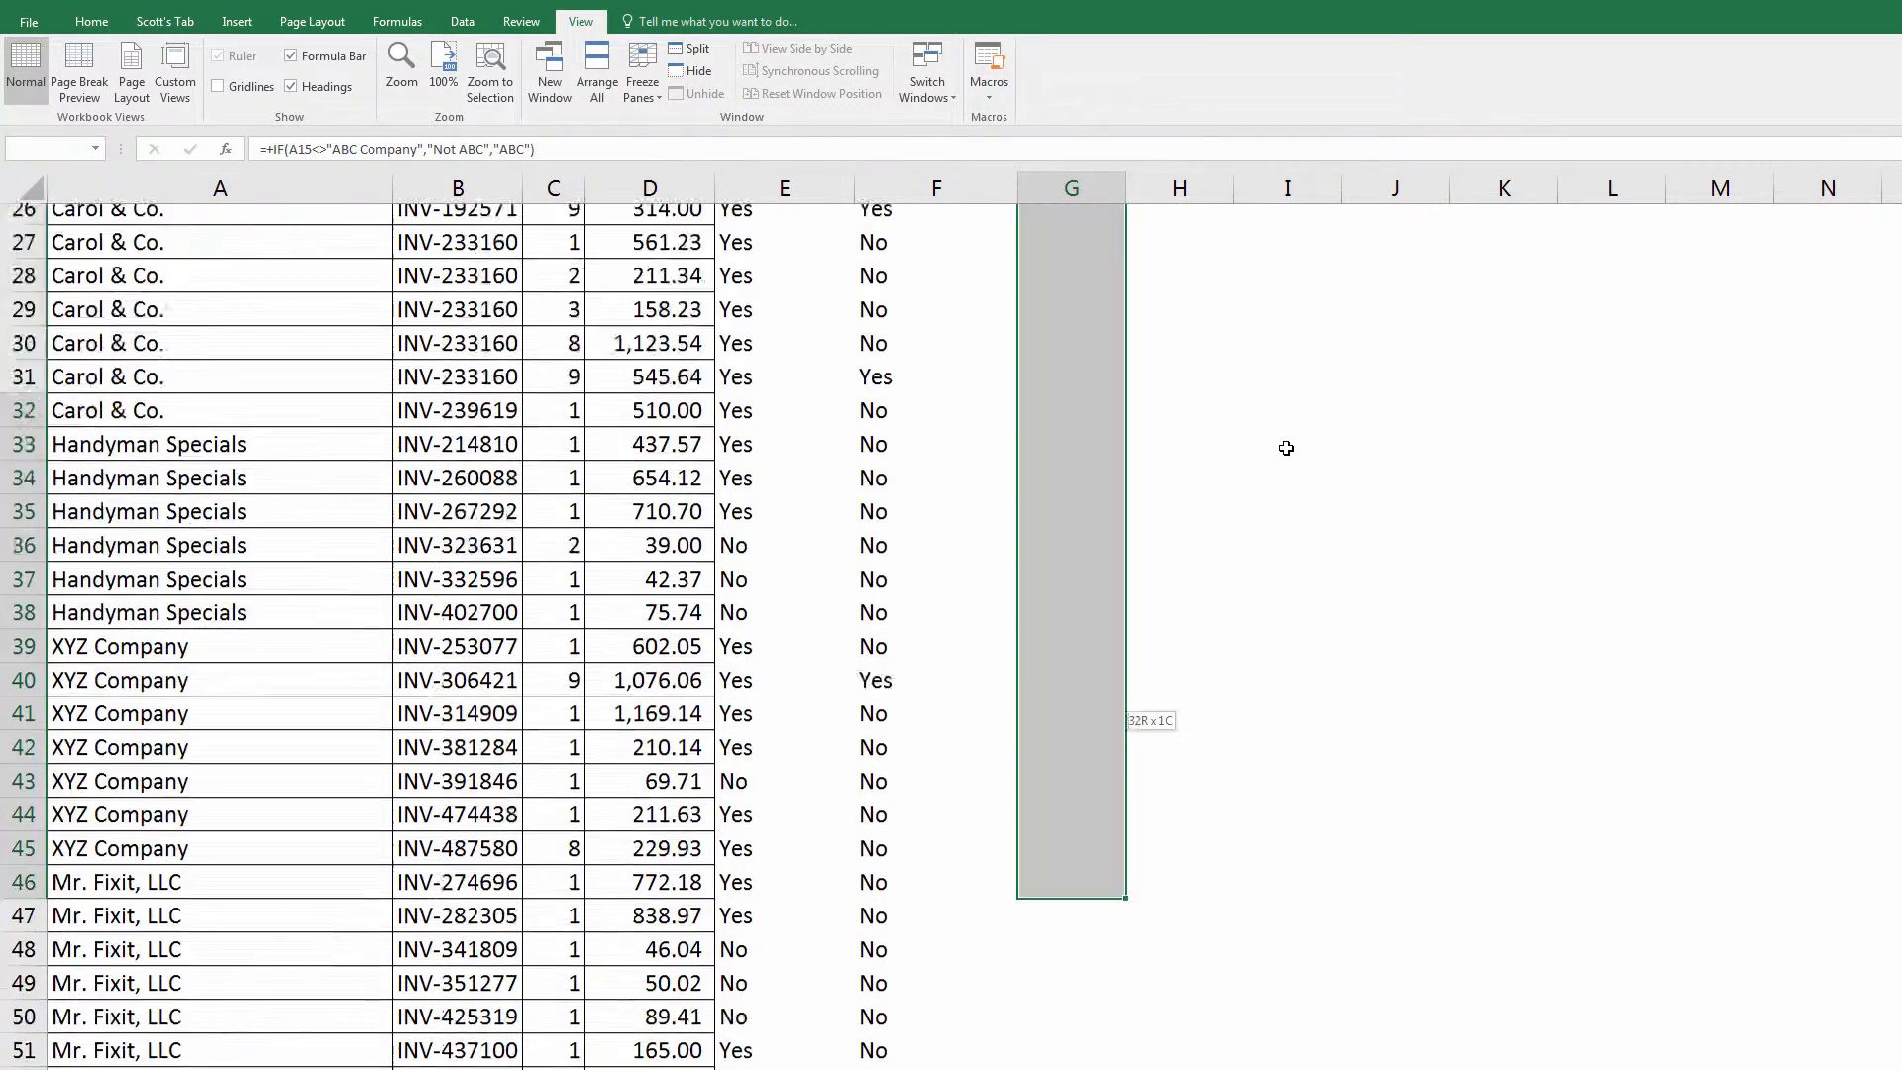
key(shift+Down)
key(shift+Down)
key(shift+Down)
key(shift+Down)
key(shift+Down)
key(shift+Down)
key(shift+Down)
key(shift+Down)
key(shift+Down)
key(shift+Down)
key(shift+Down)
key(shift+Down)
key(shift+Down)
key(shift+Down)
key(shift+Down)
key(shift+Down)
key(shift+Down)
key(shift+Down)
key(shift+Down)
key(shift+Down)
key(shift+Up)
key(shift+Up)
key(shift+Up)
key(shift+Up)
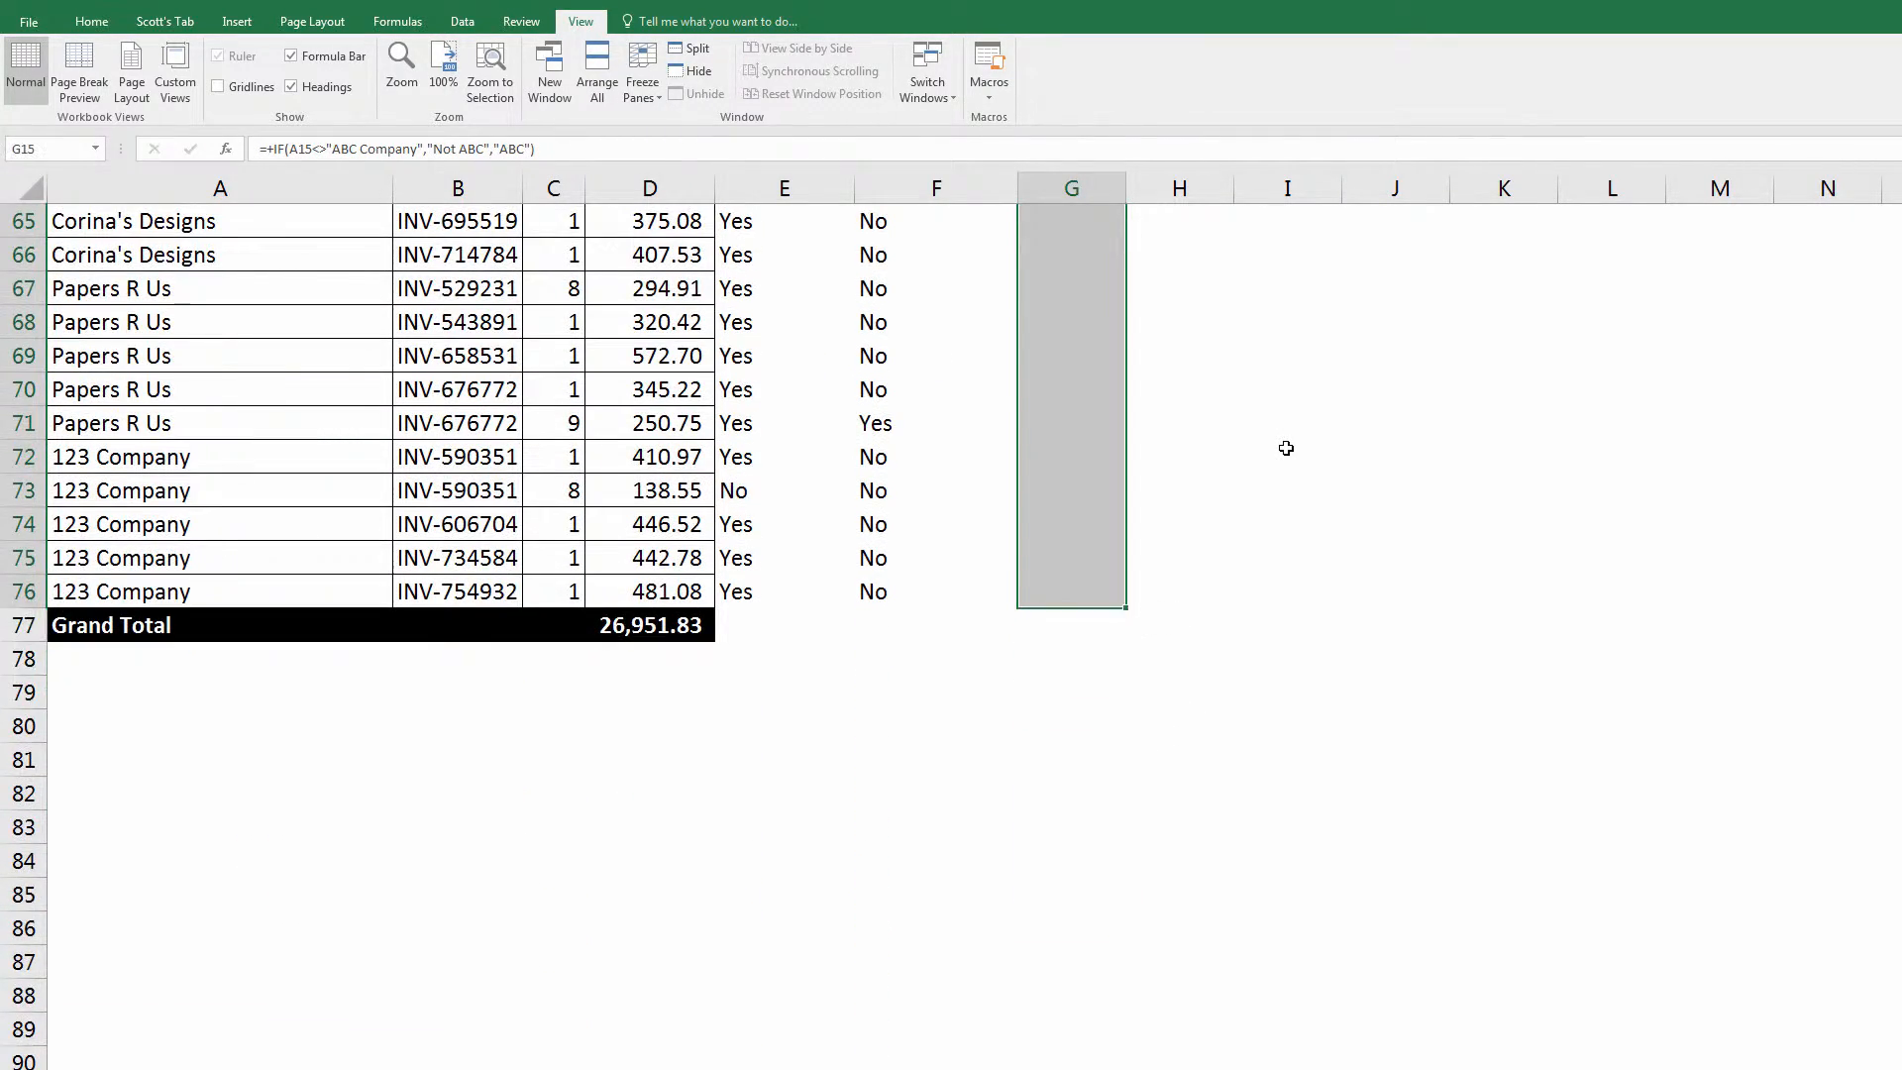
key(ctrl+v)
key(Up)
key(Up)
key(Up)
key(Up)
key(Up)
key(Up)
key(Up)
key(Up)
key(Up)
key(Up)
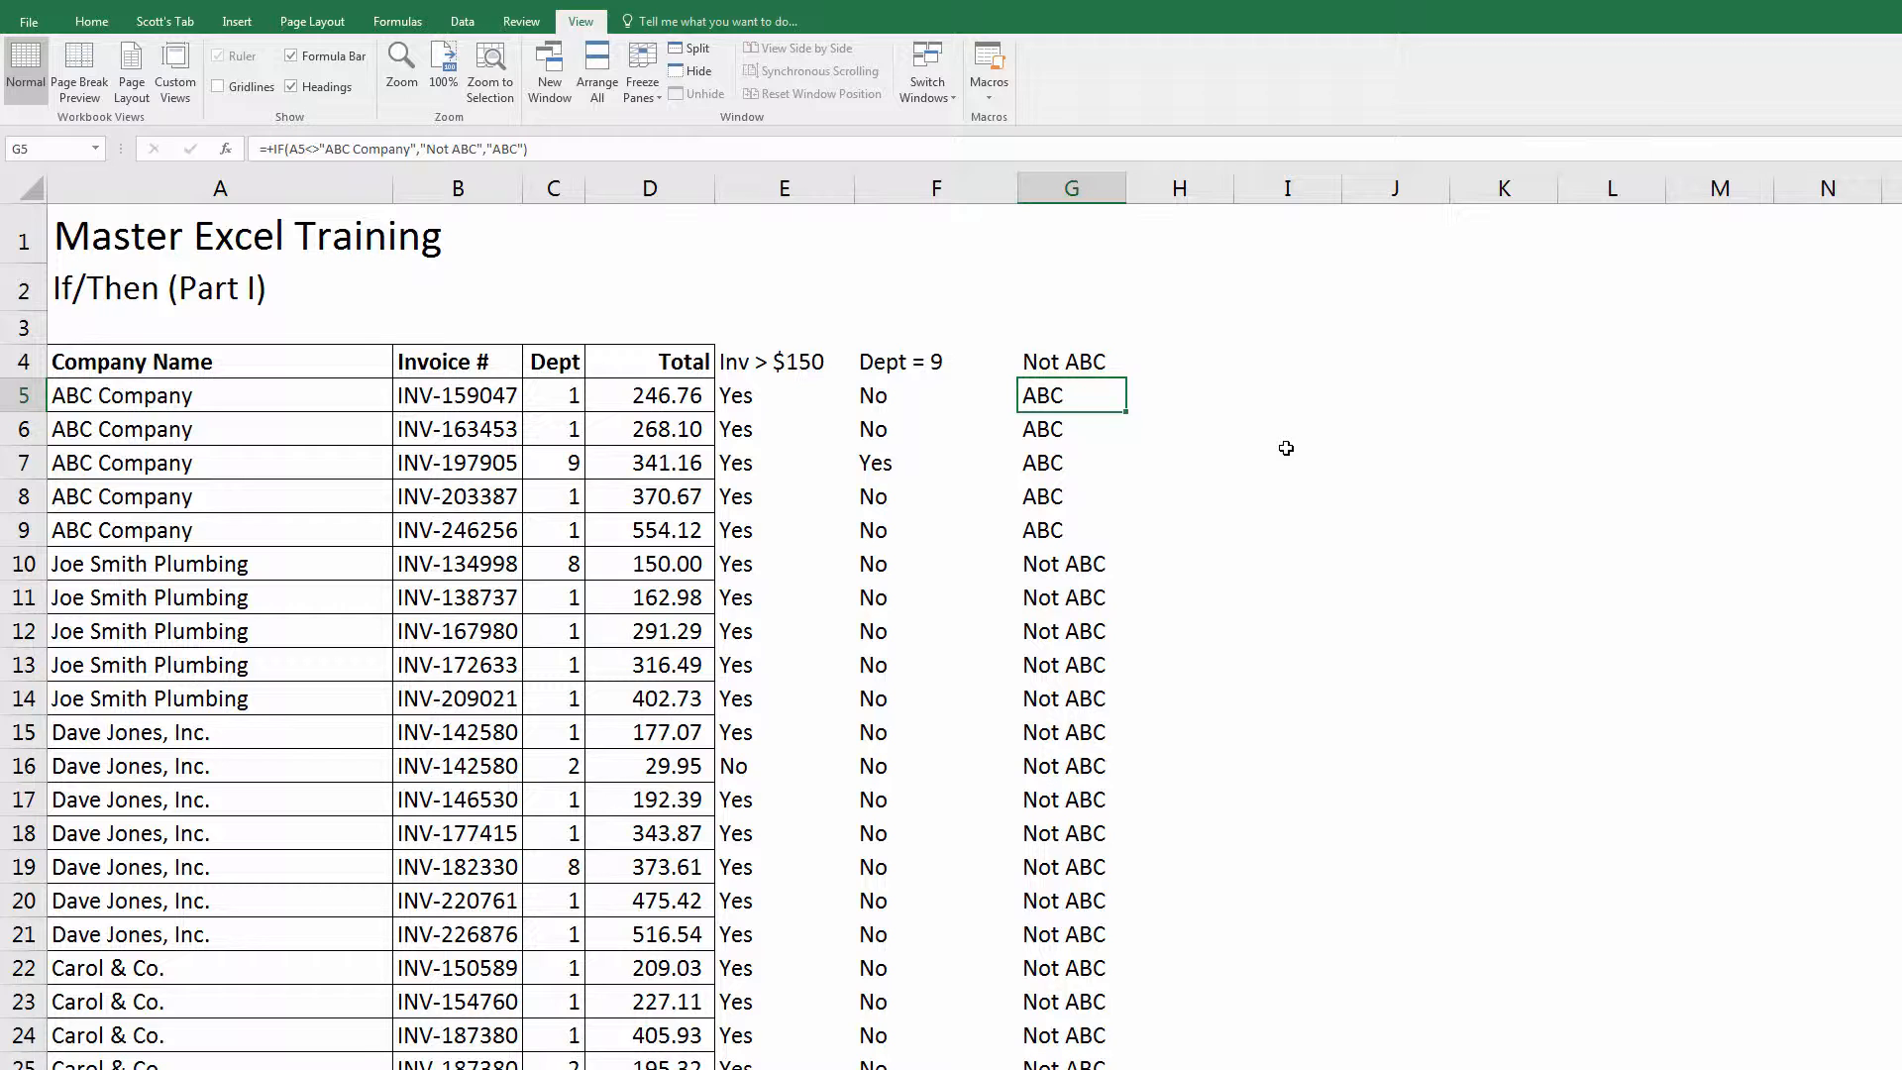
Step: Change the header in E4 to "Inv > =$150" and select cell F5
key(Left)
key(Left)
key(Left)
key(Right)
key(Up)
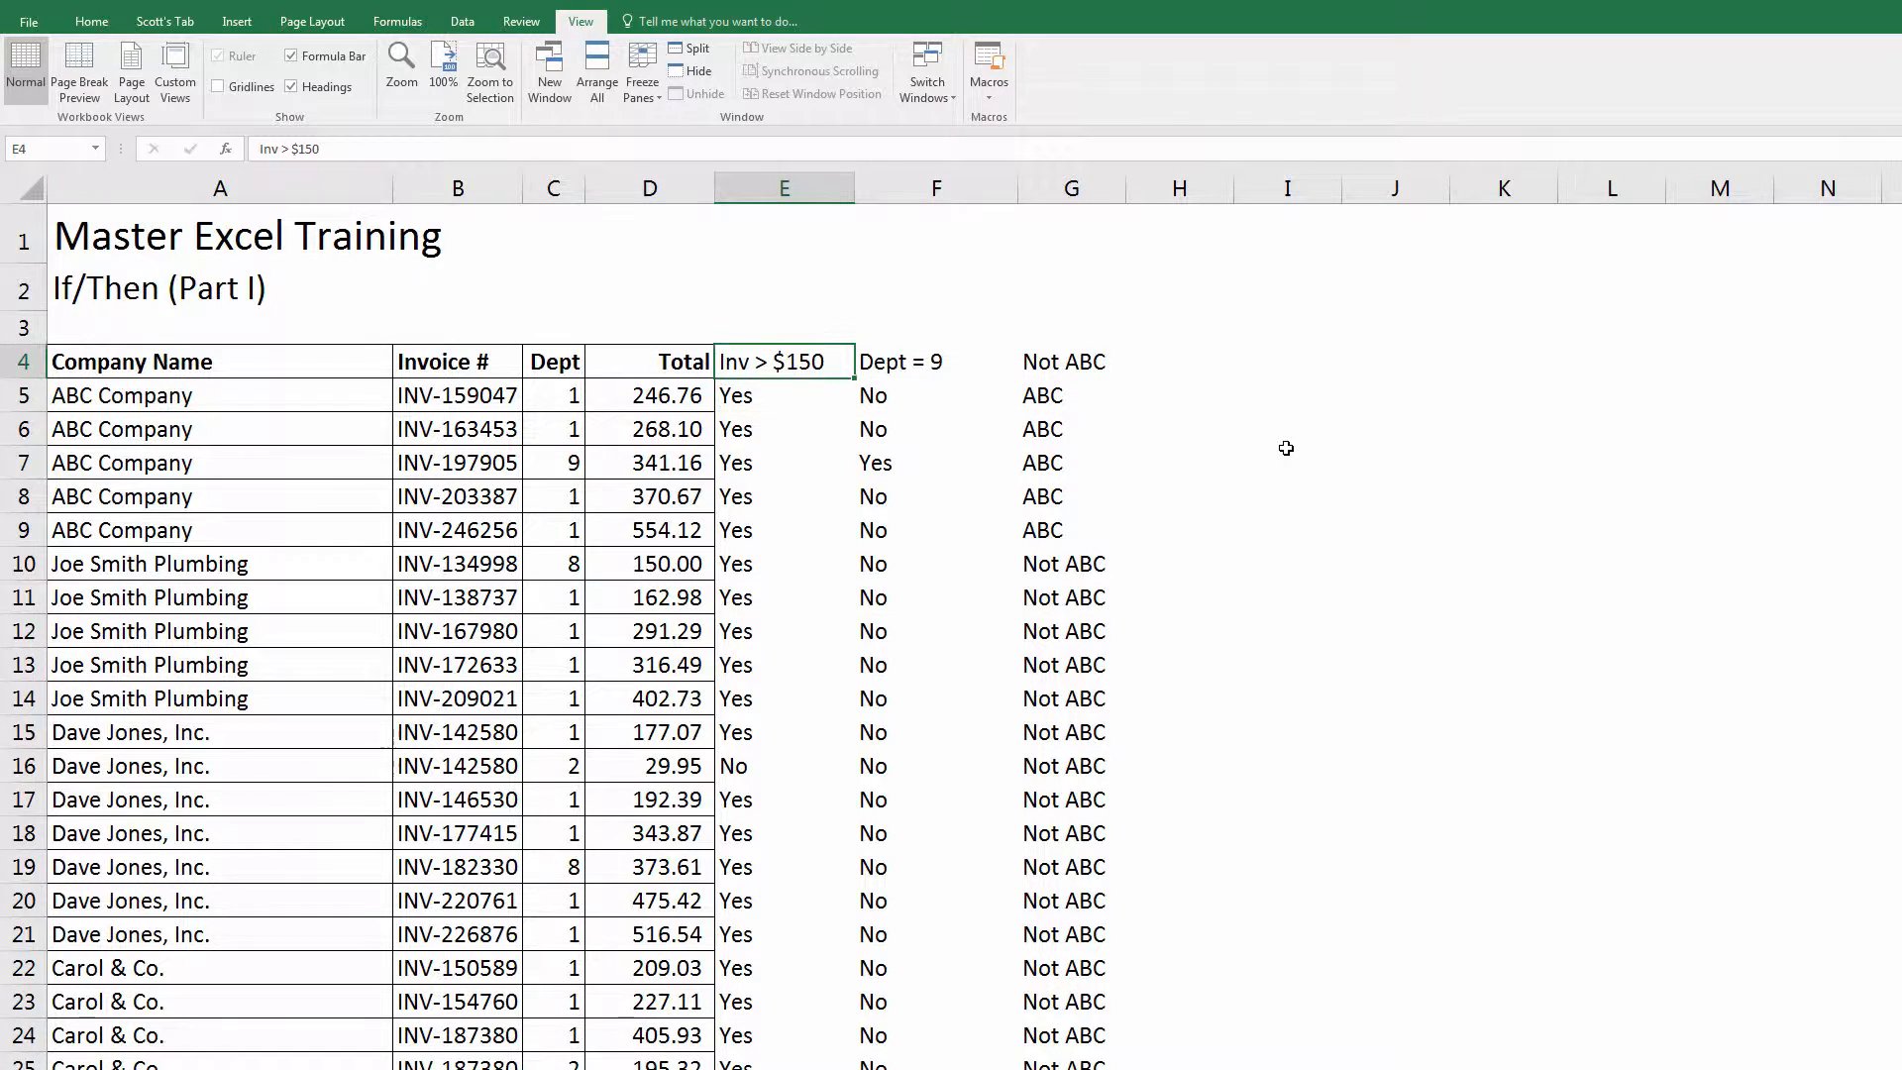
key(F2)
key(Left)
key(Left)
key(Left)
key(Left)
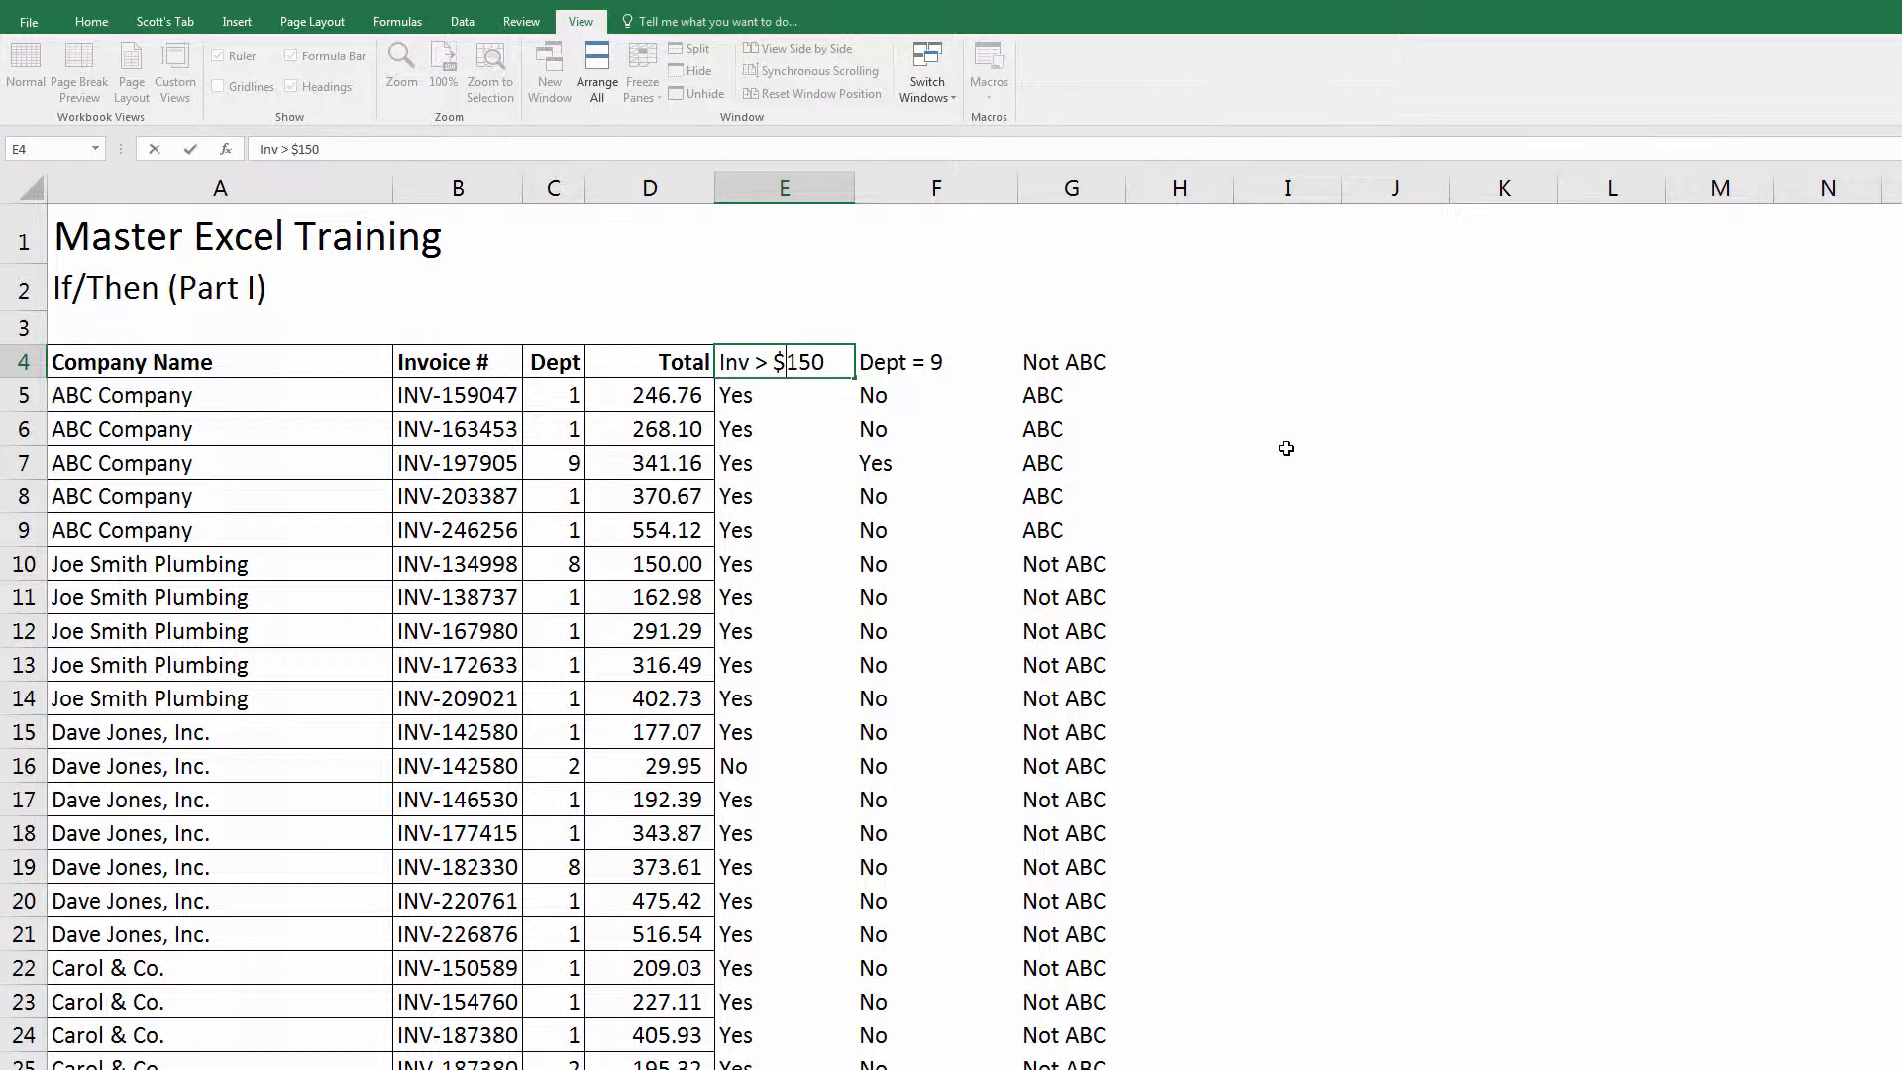
text(=)
key(Return)
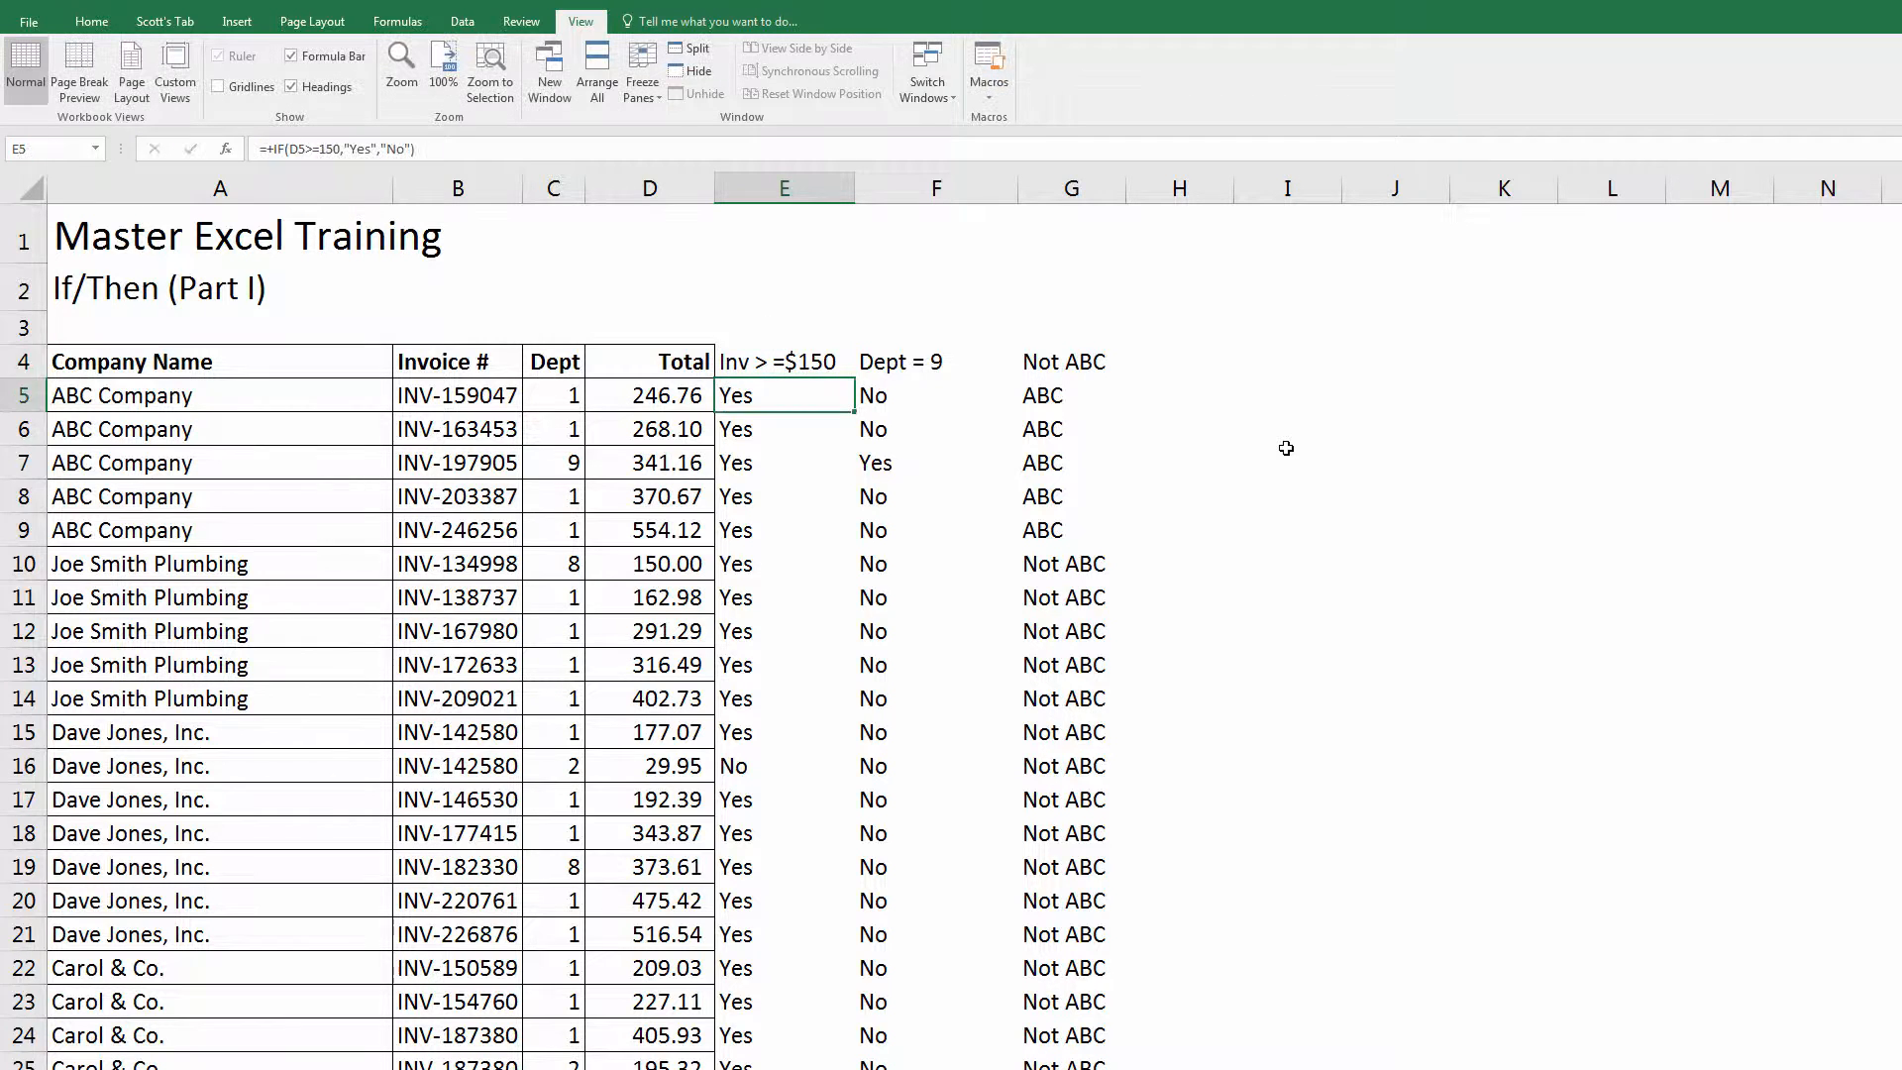
key(Up)
key(Right)
key(Down)
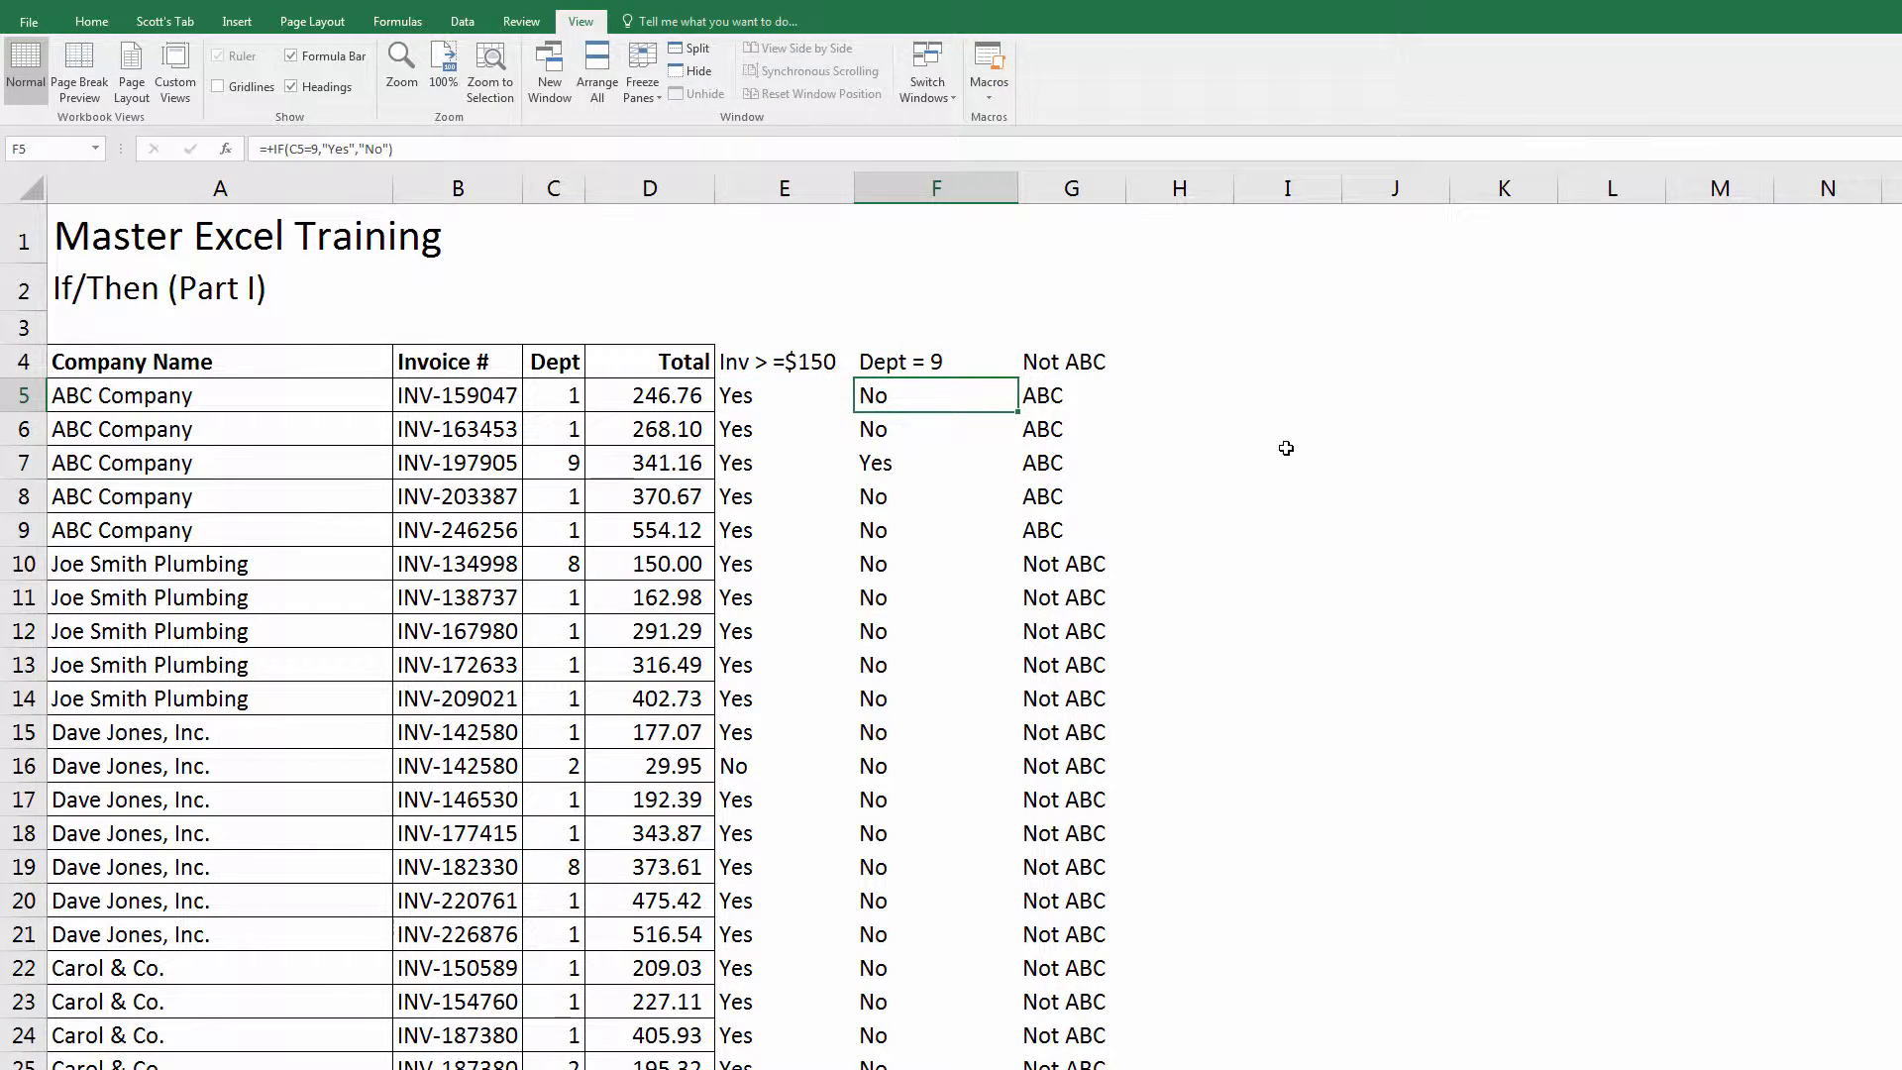
Step: Check the column G formulas row by row between G5 and G10 against the company names, ending on G7
key(Right)
key(Up)
key(Down)
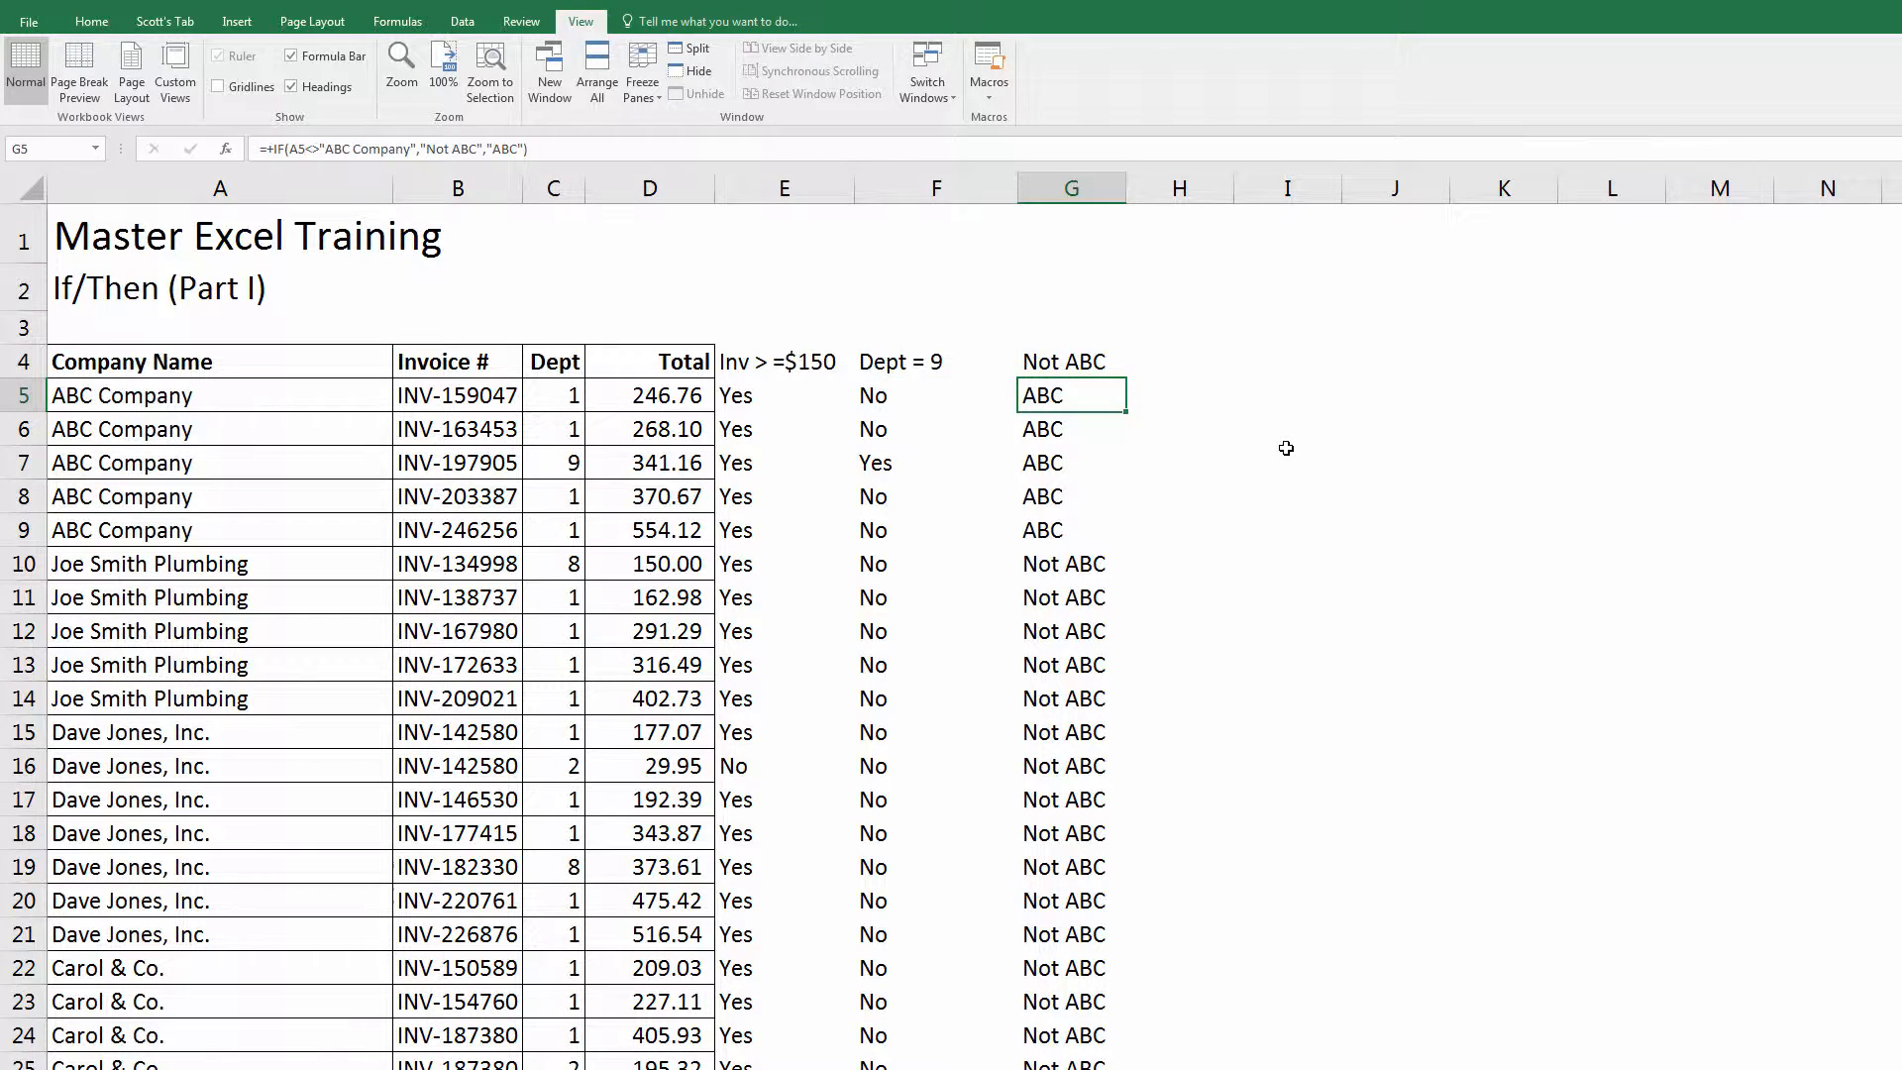
key(Down)
key(Down)
key(Down)
key(Down)
key(Down)
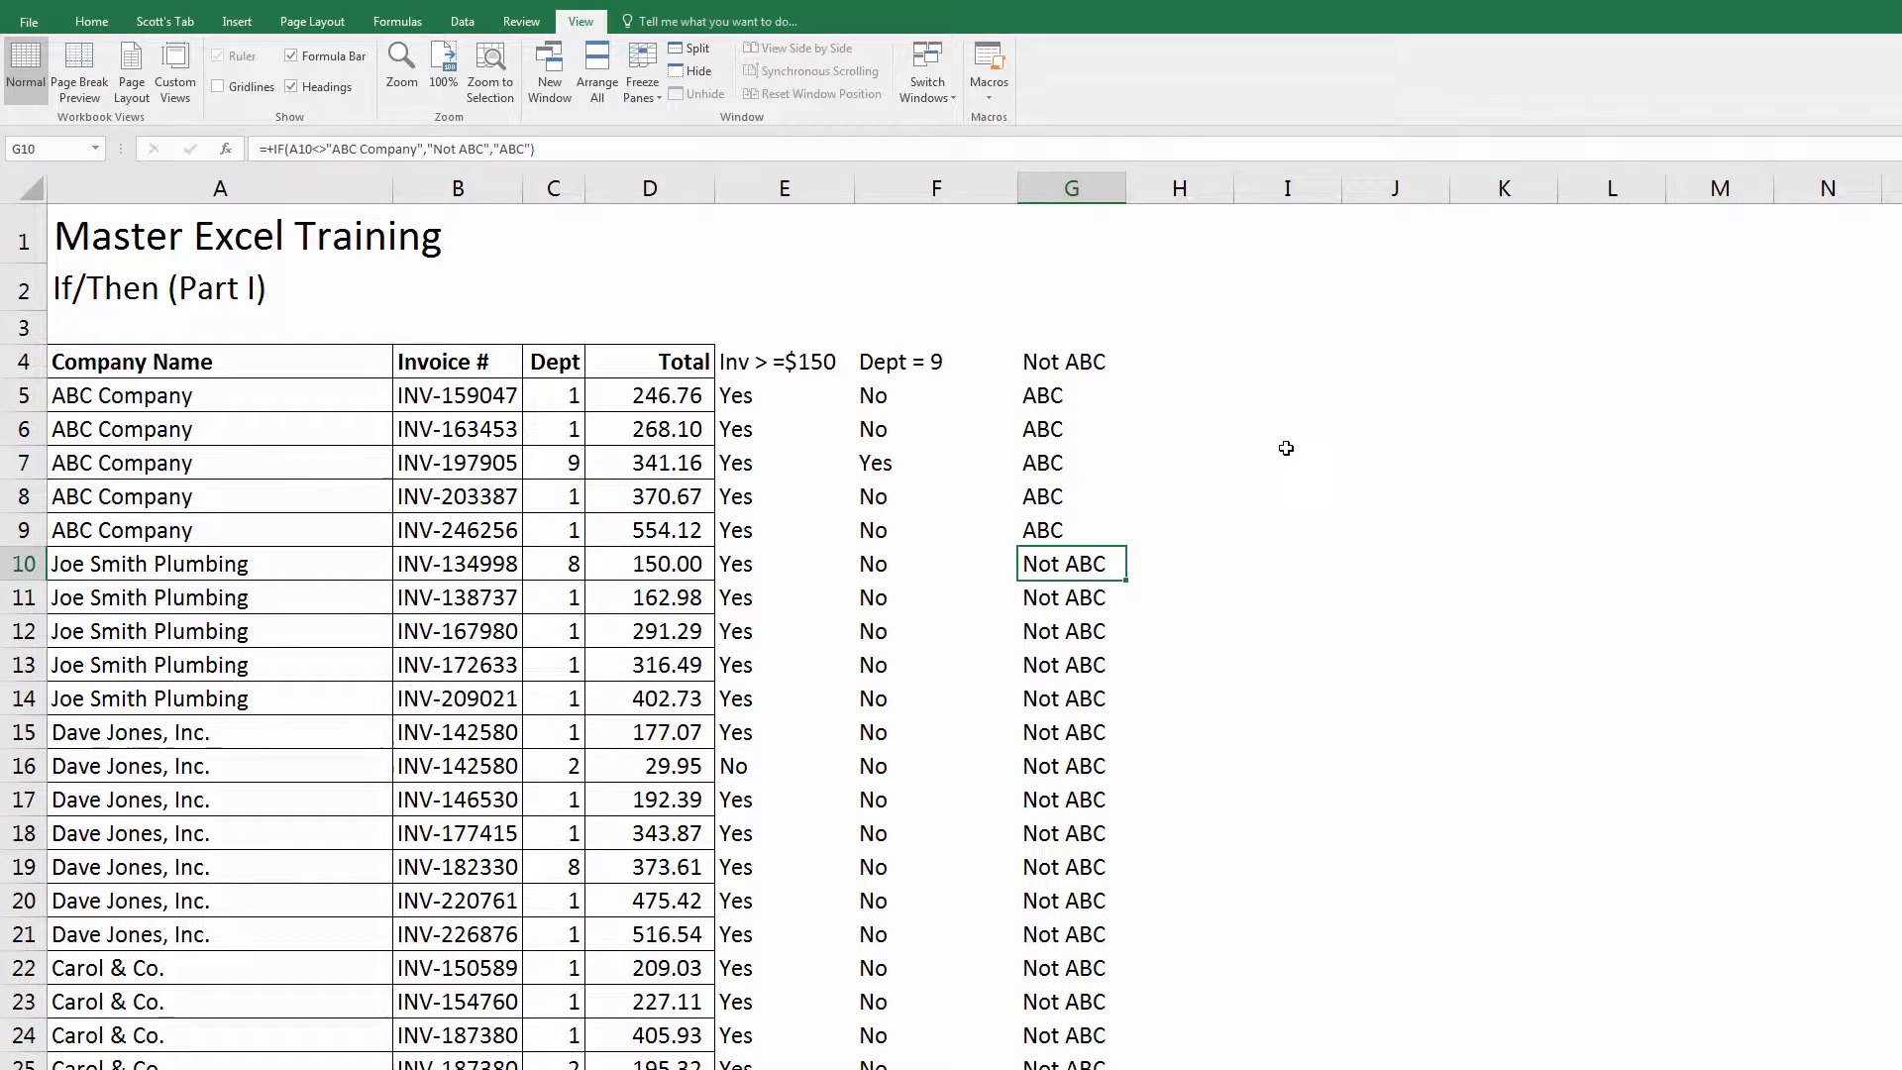
key(Up)
key(Down)
key(Up)
key(Up)
key(Down)
key(Up)
key(Up)
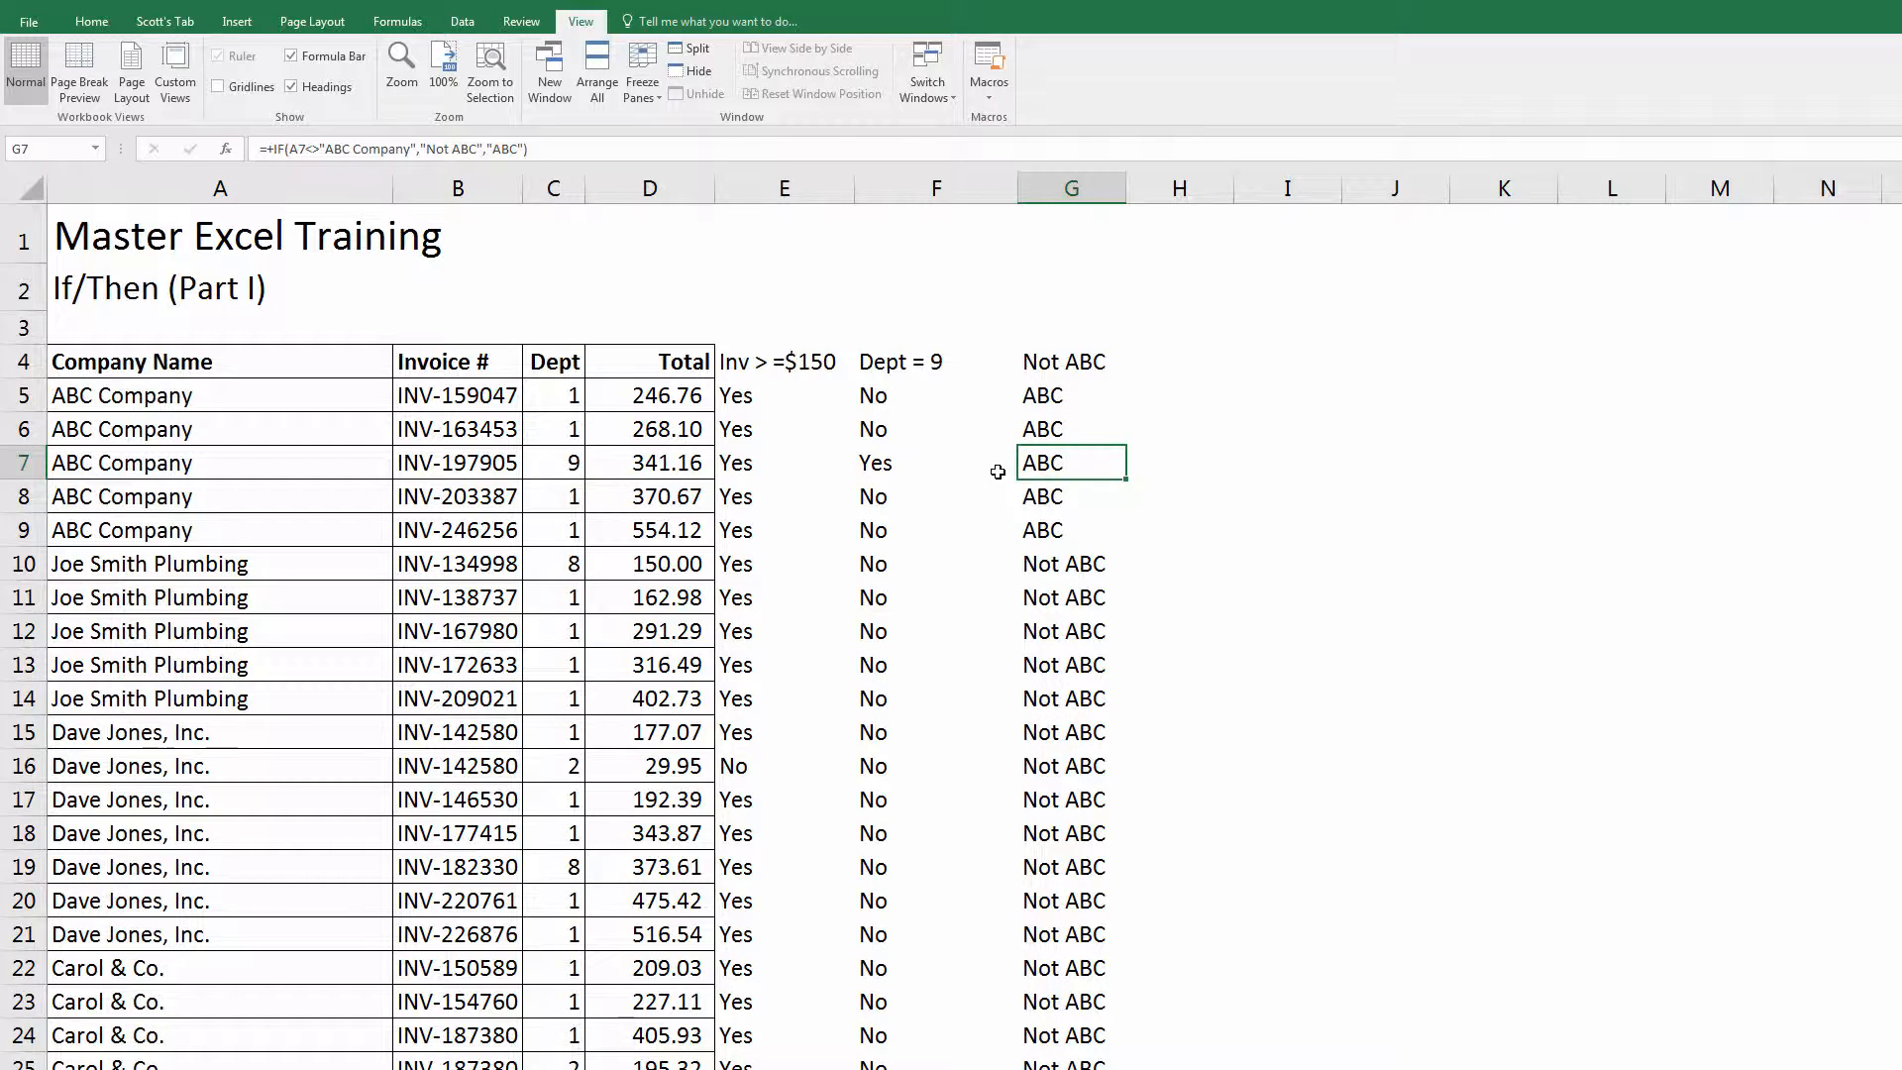
Step: Examine the true and false results in the G7 IF formula, leaving the formula as it is
key(F2)
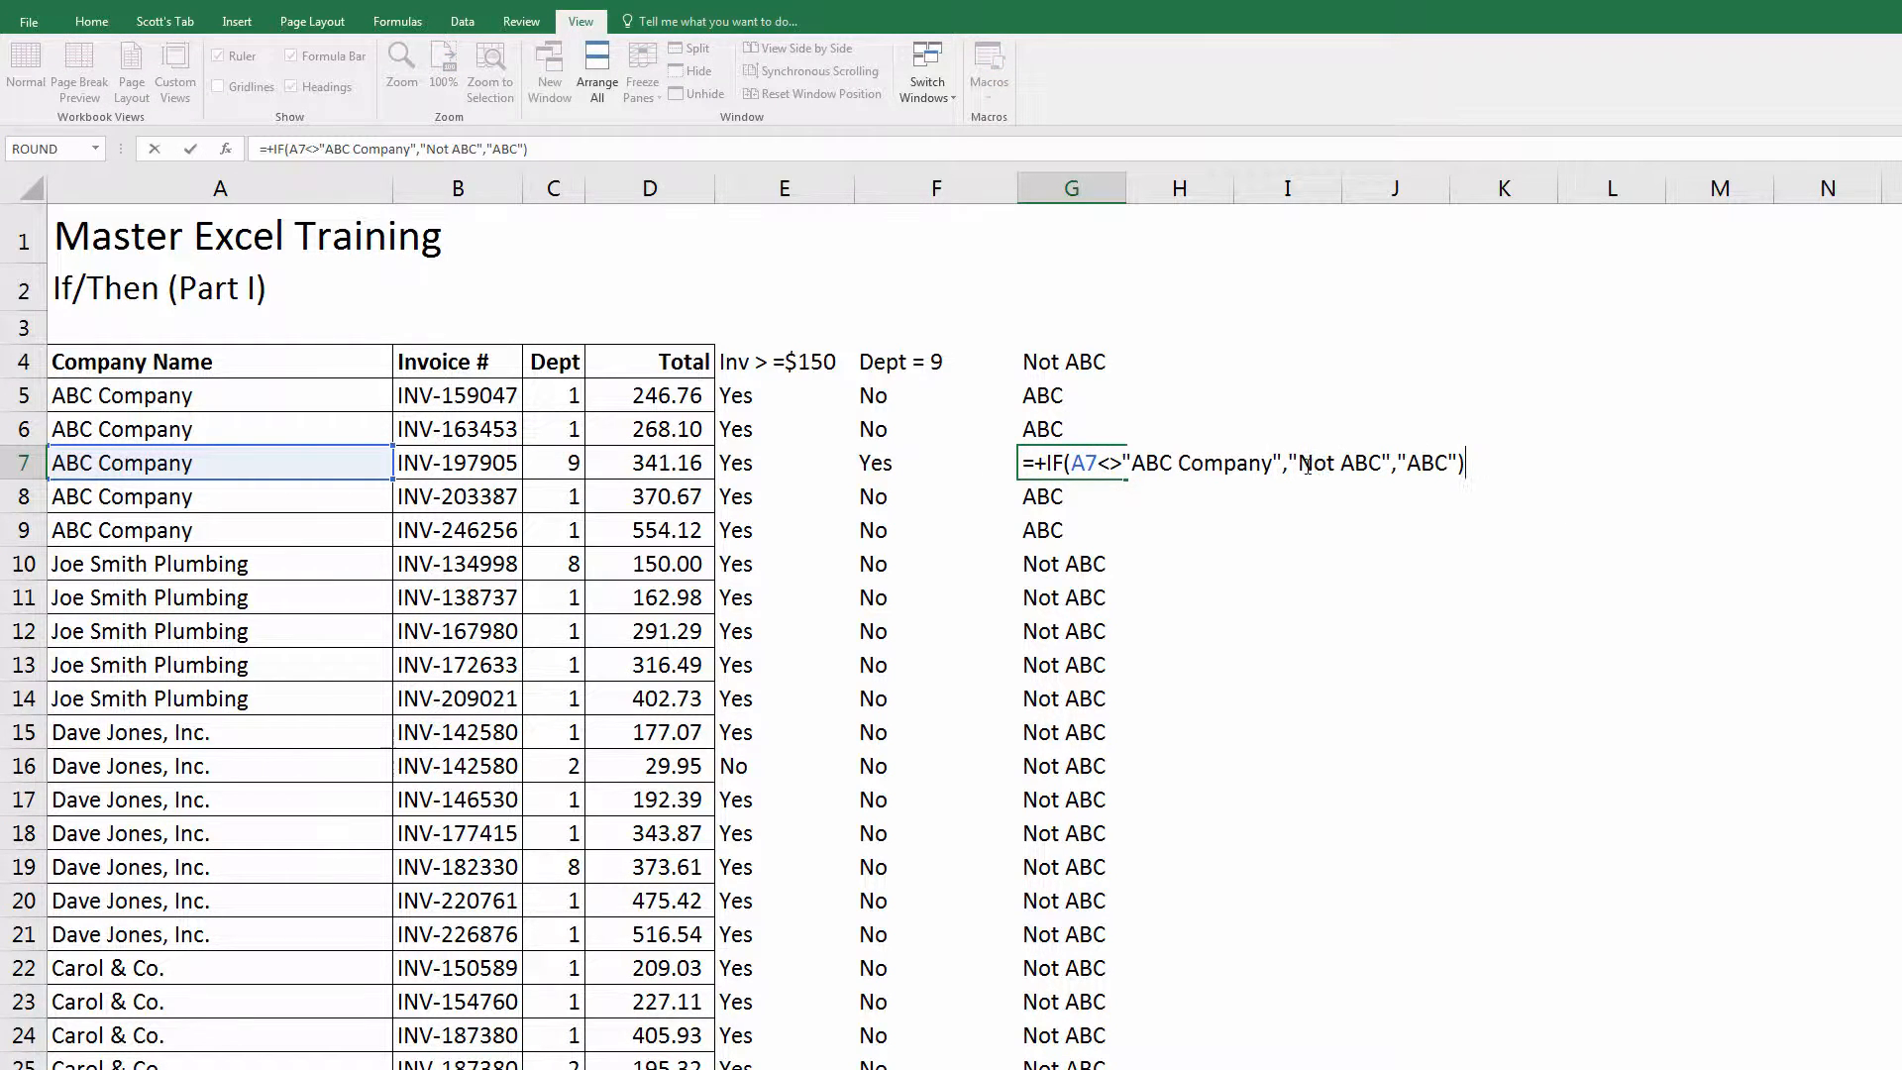
drag(1298, 463, 1450, 462)
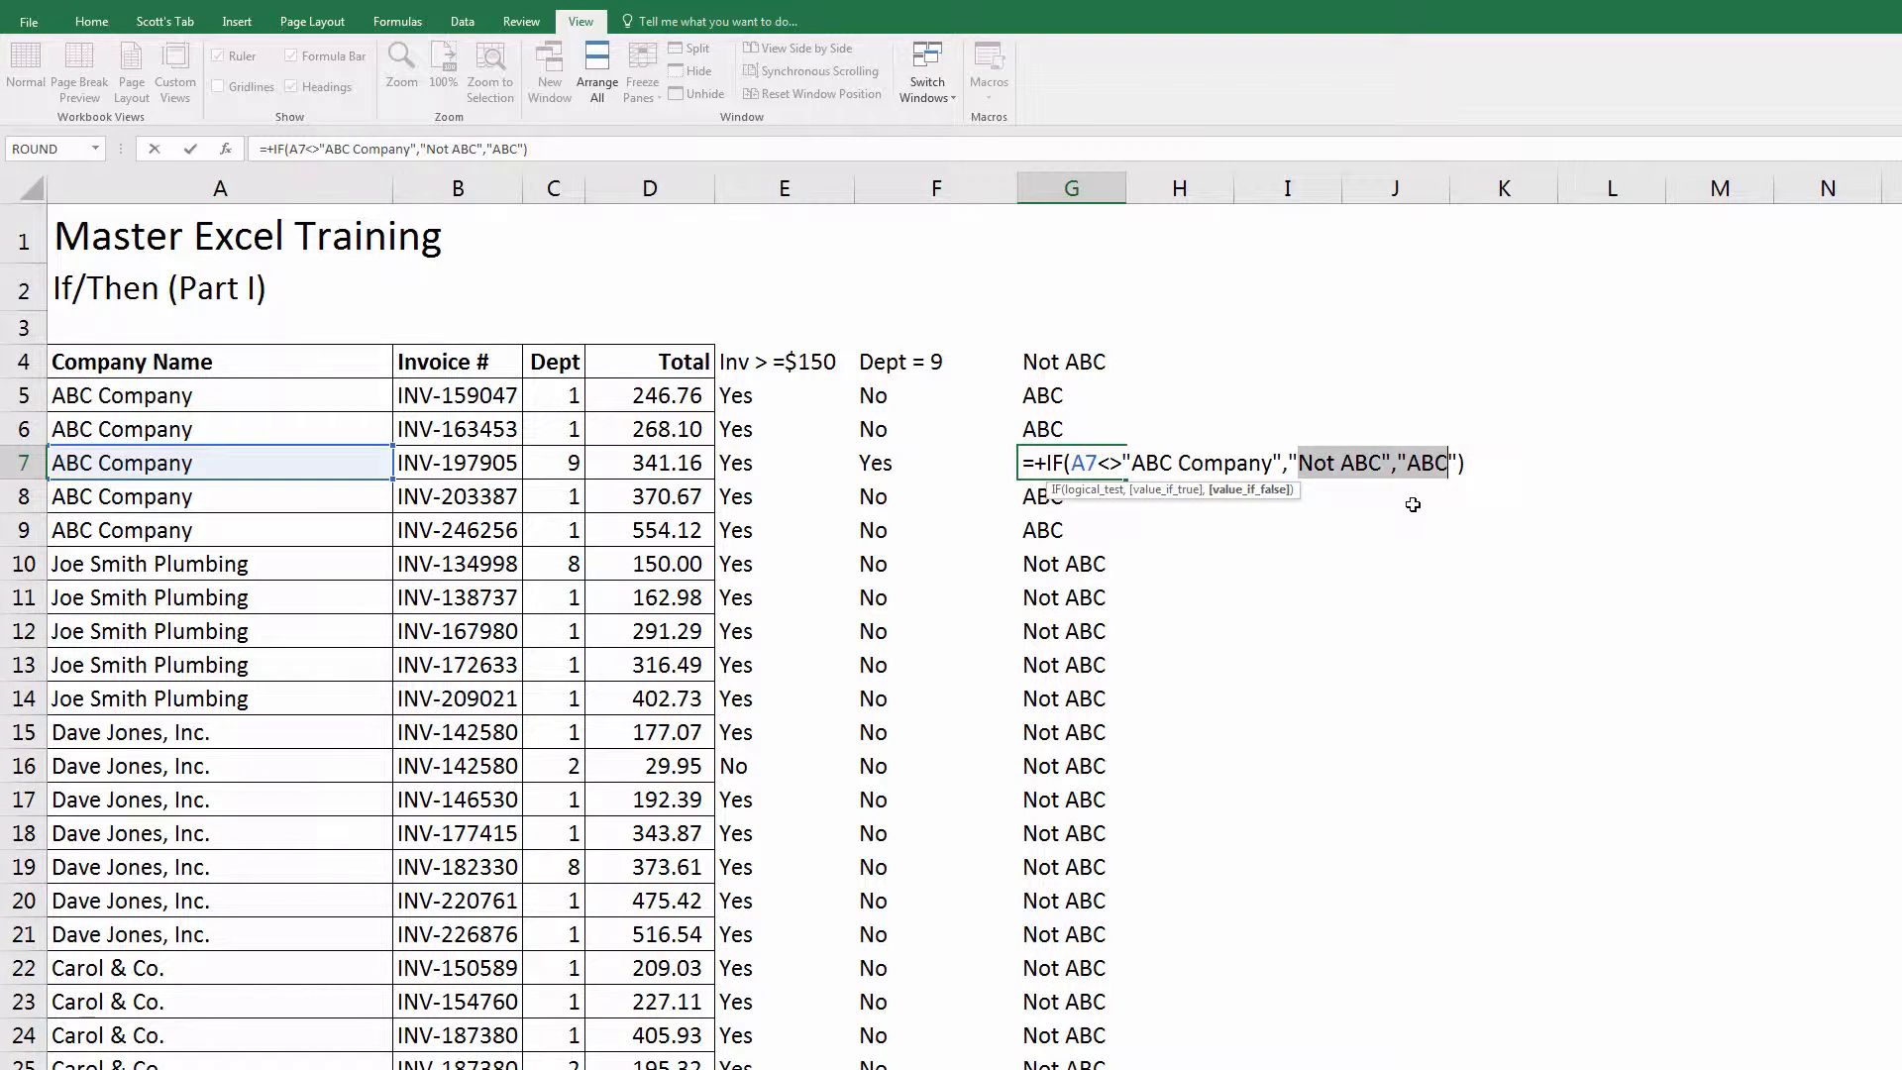
key(Escape)
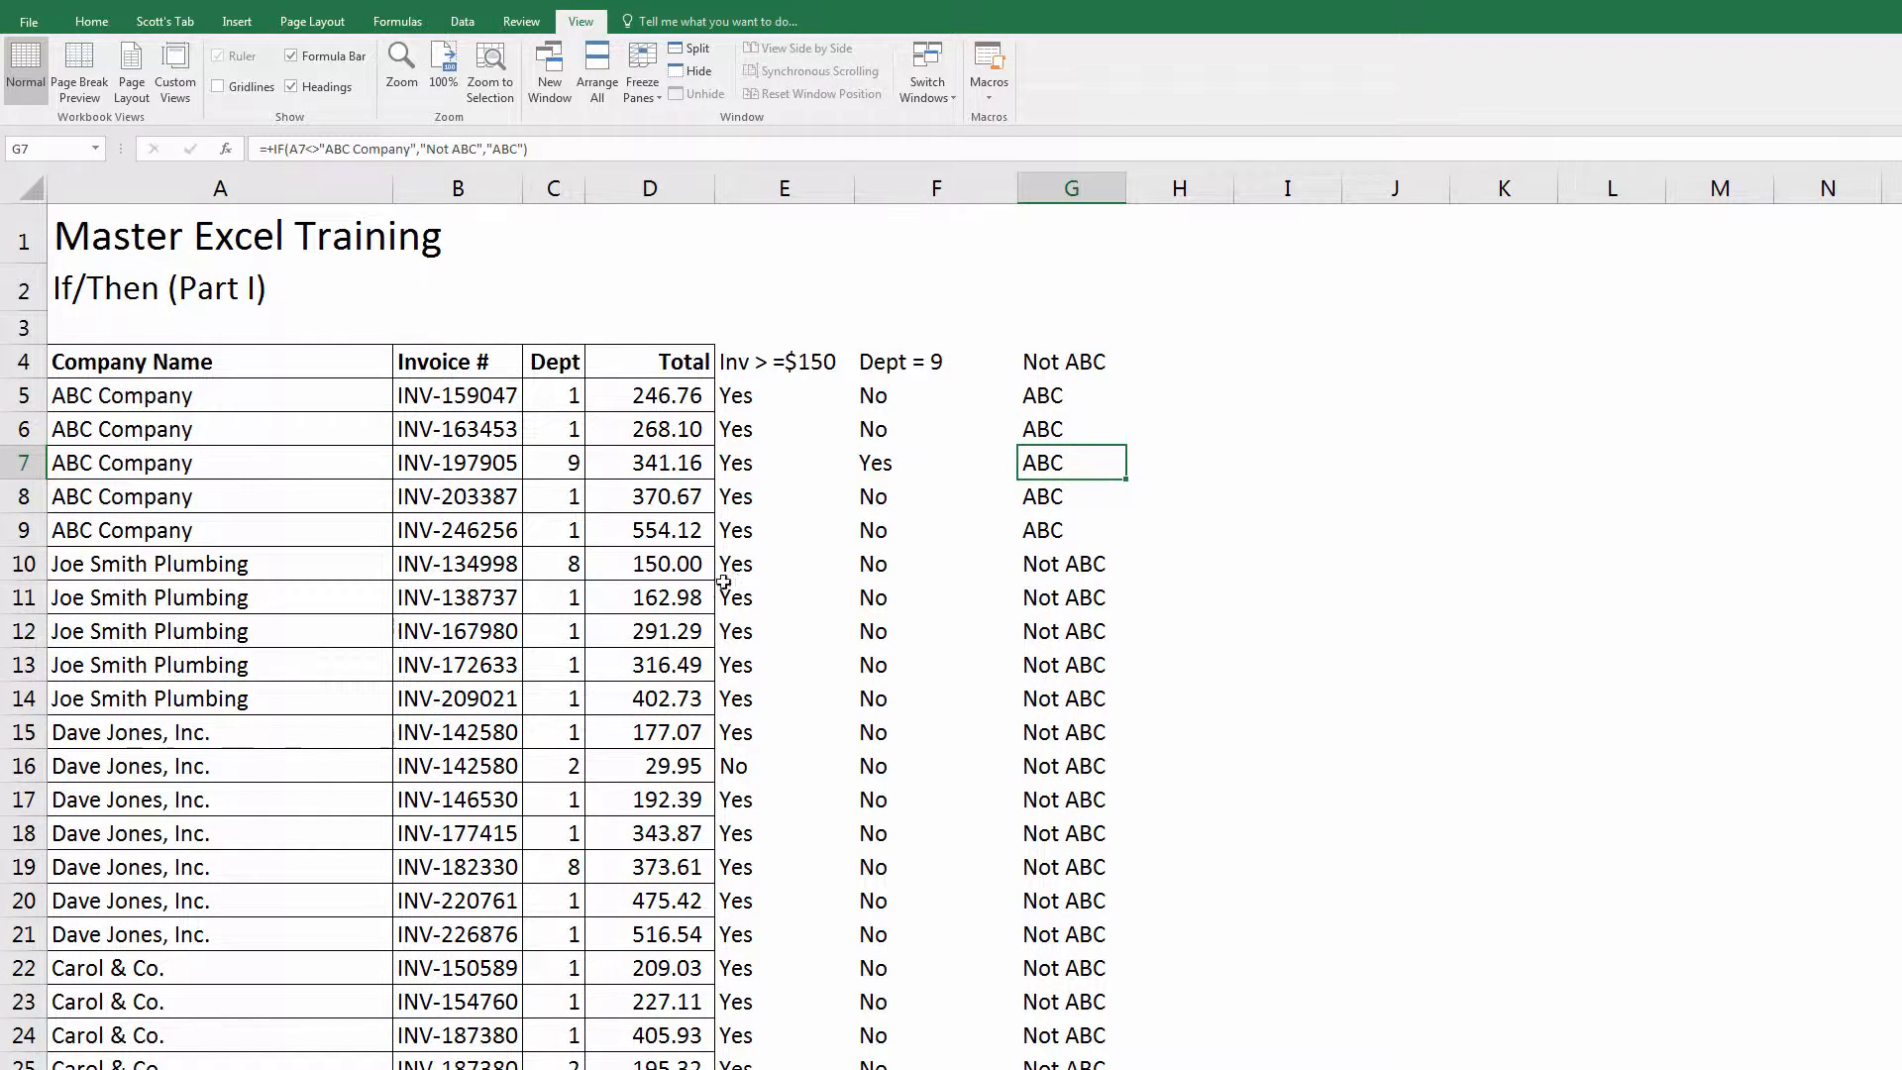
Step: Review the formula in E5 and the added column headers in row 4, ending on G4
click(765, 396)
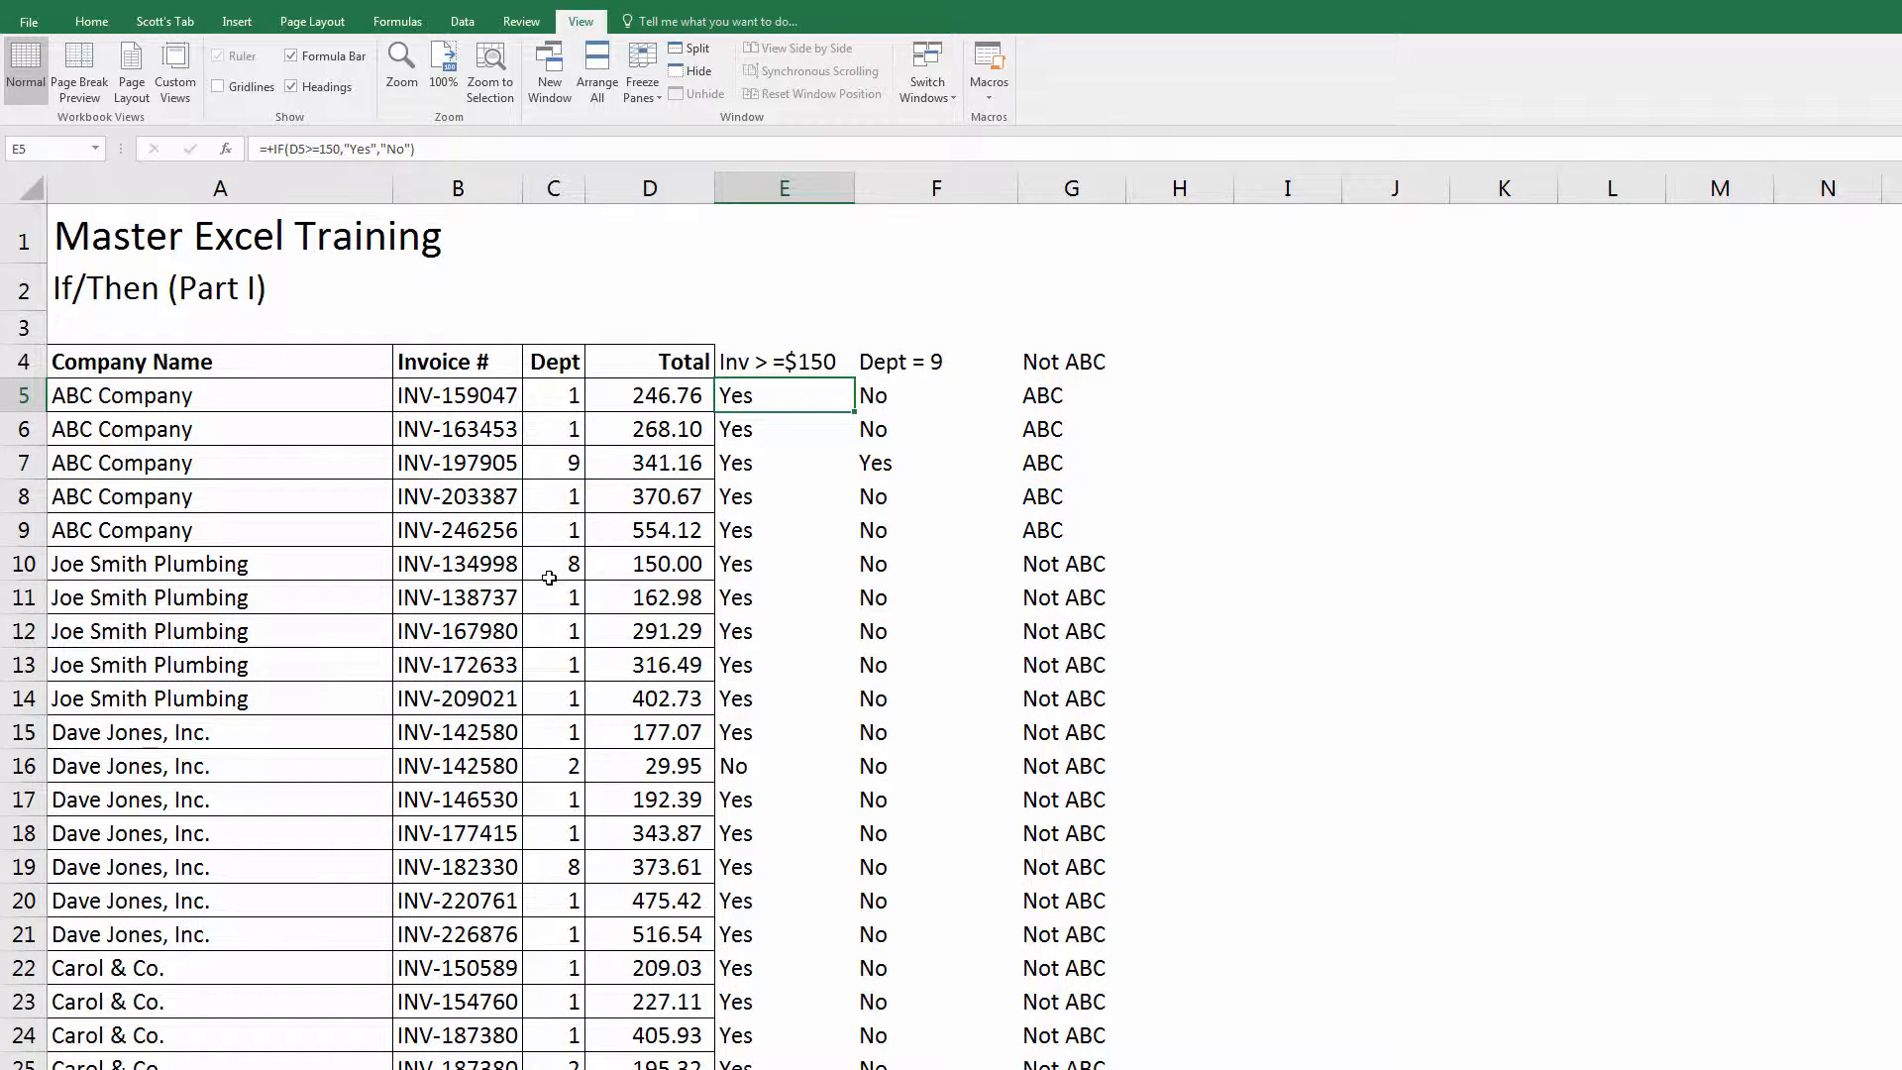
key(Up)
key(Right)
key(Right)
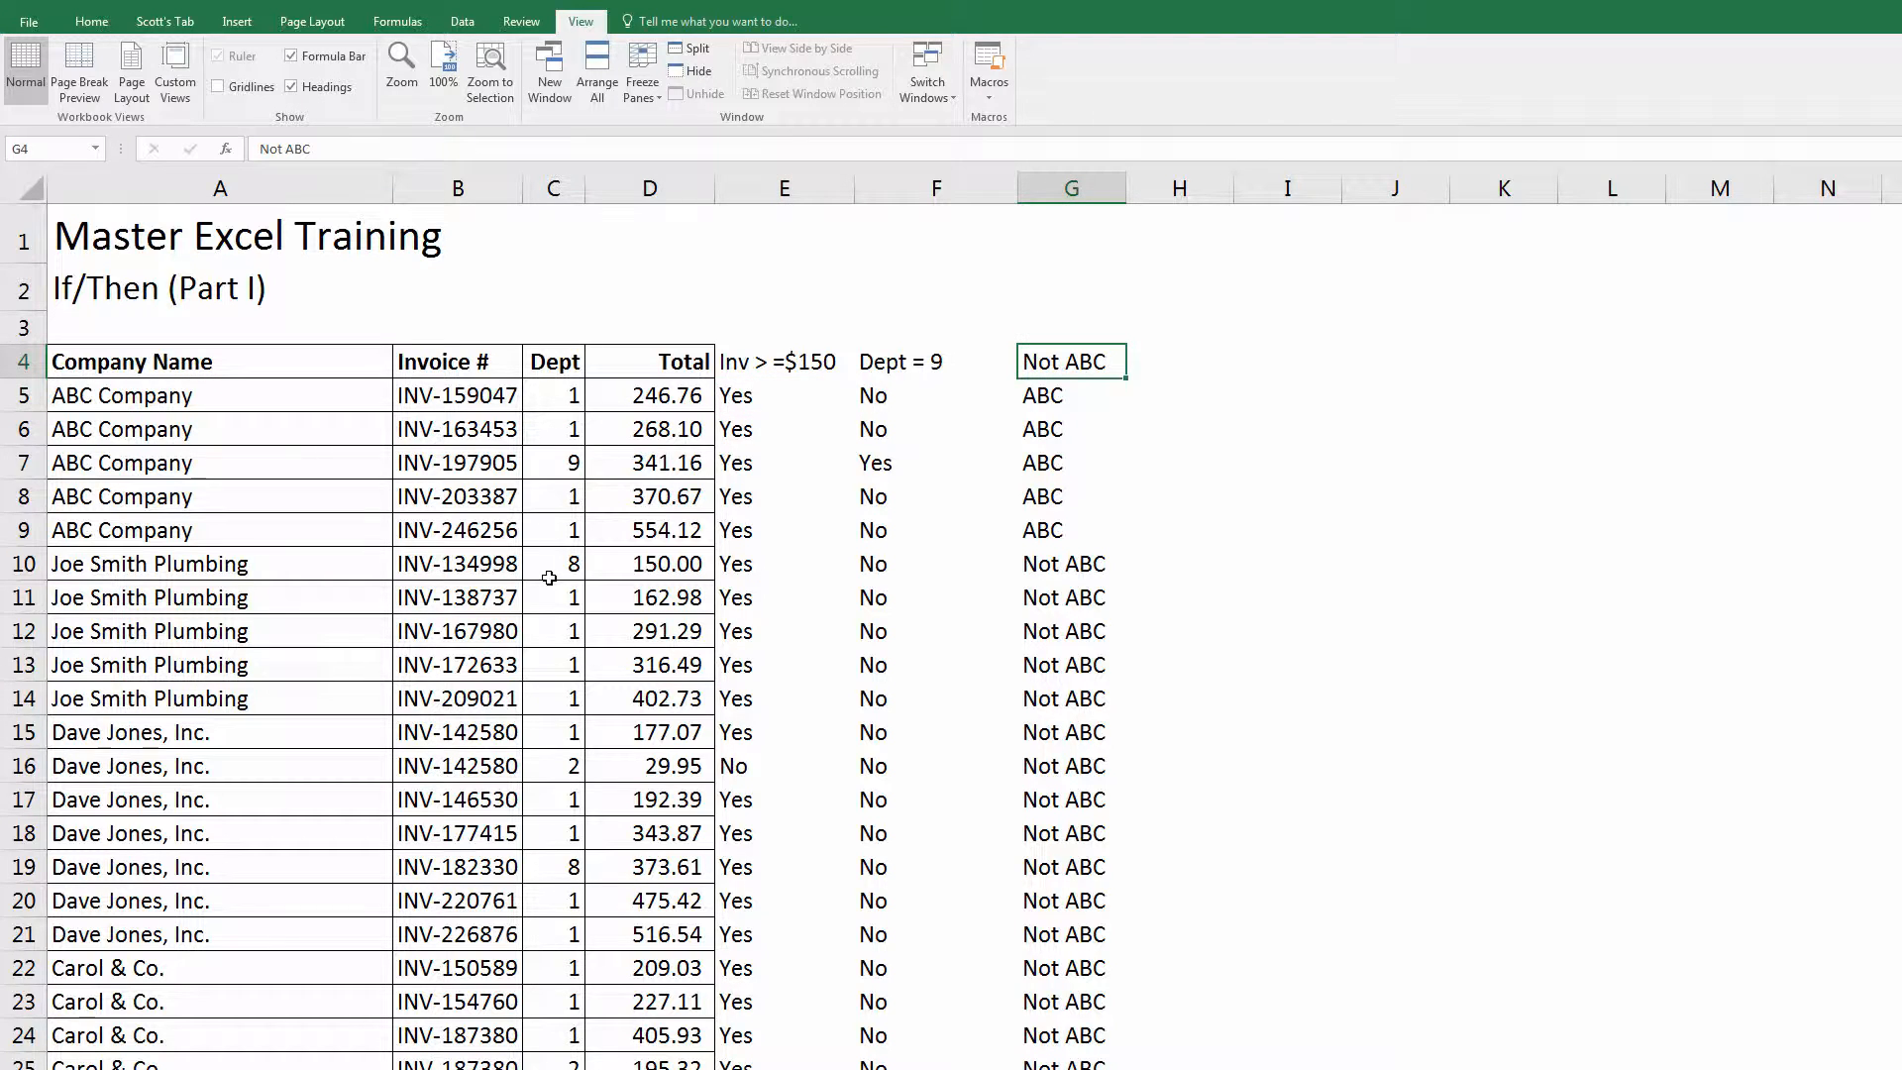